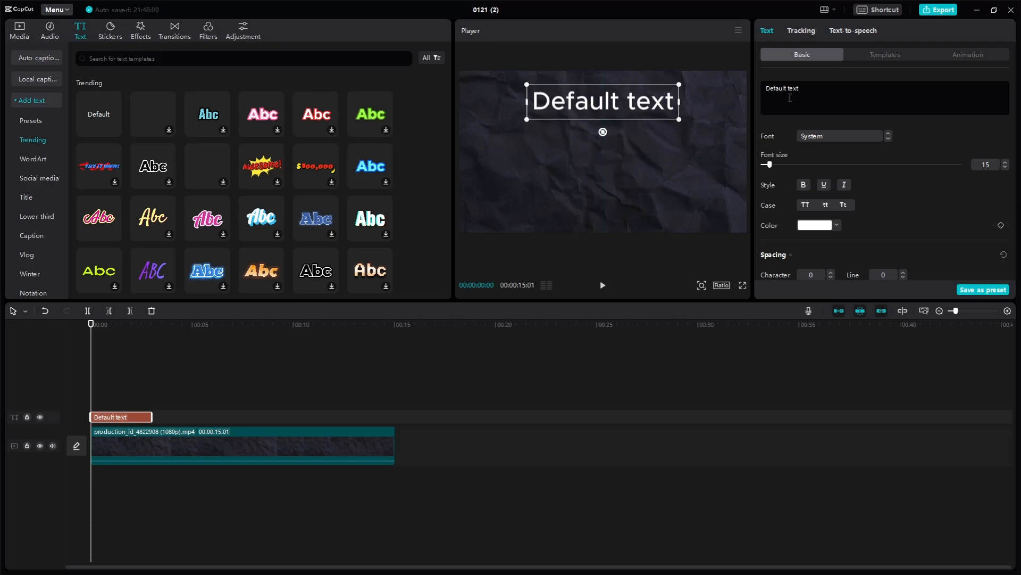
Step: Replace the default text with "Start", shrink it and place it centred near the lower edge of the frame
left_click_drag(818, 93, 746, 85)
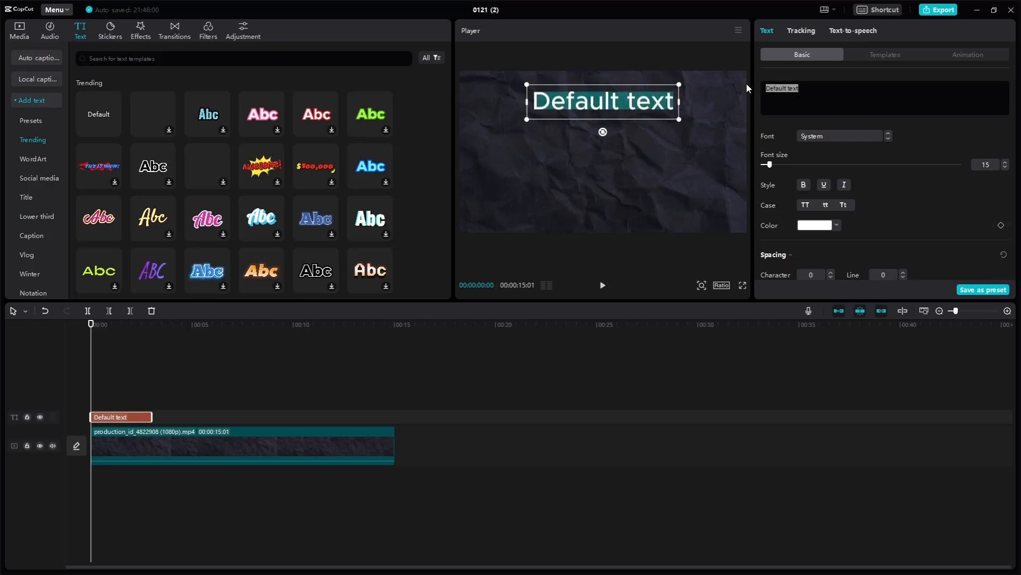
type("Start")
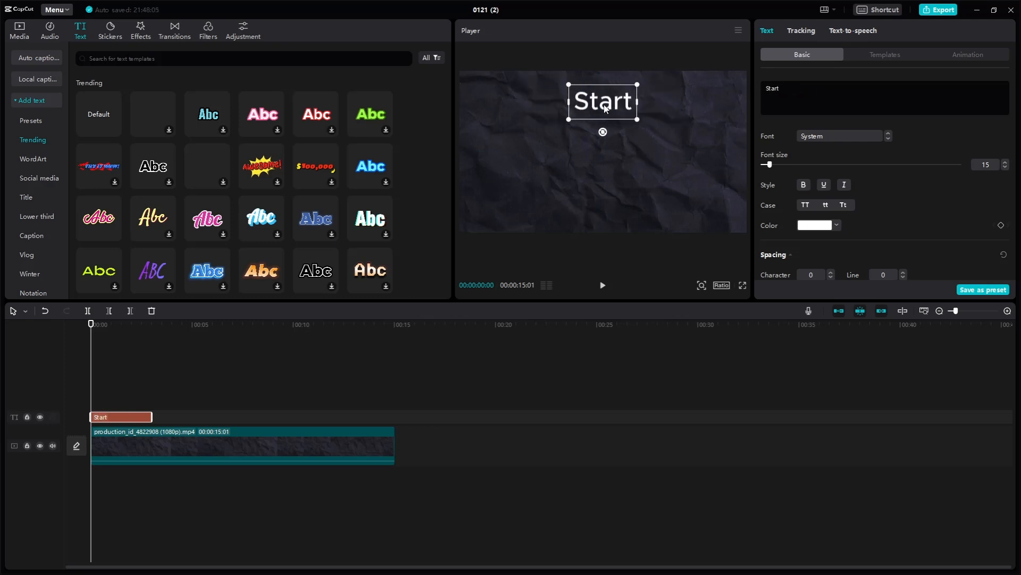
left_click_drag(605, 108, 605, 218)
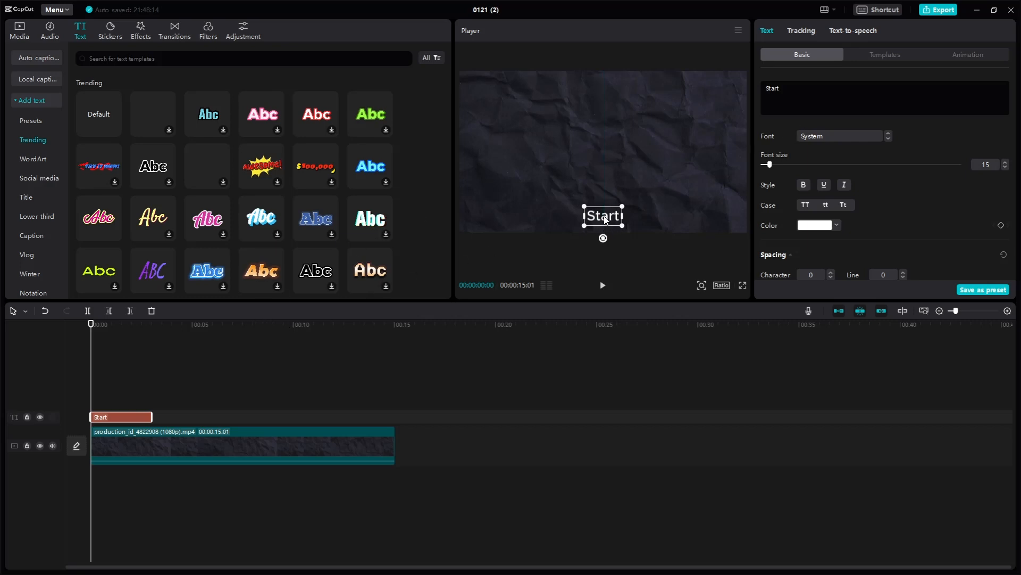
mouse_move(605, 218)
left_mouse_down()
mouse_move(604, 186)
mouse_move(603, 219)
left_mouse_up()
Step: Duplicate the "Start" text onto a new track, place the copy just above the original and change it to "Hard Work"
left_click_drag(125, 418, 124, 401)
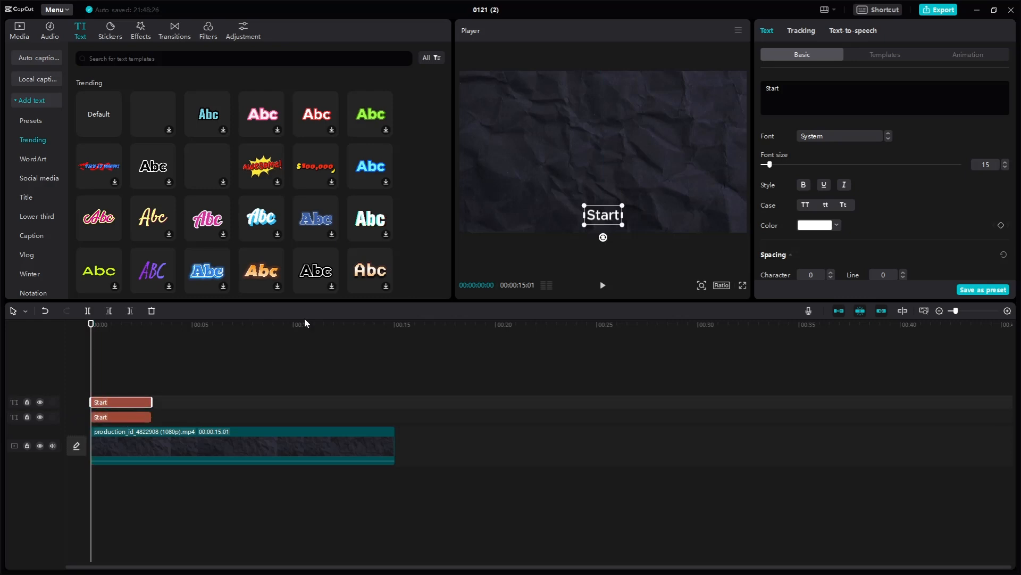
left_click_drag(598, 222, 605, 173)
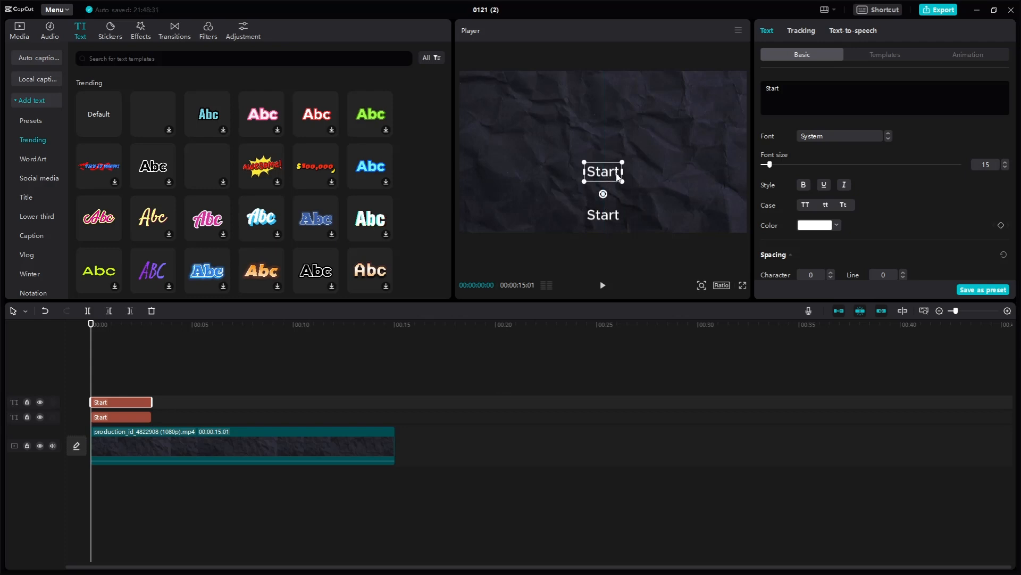
left_click_drag(793, 90, 730, 86)
type("Hard Wo")
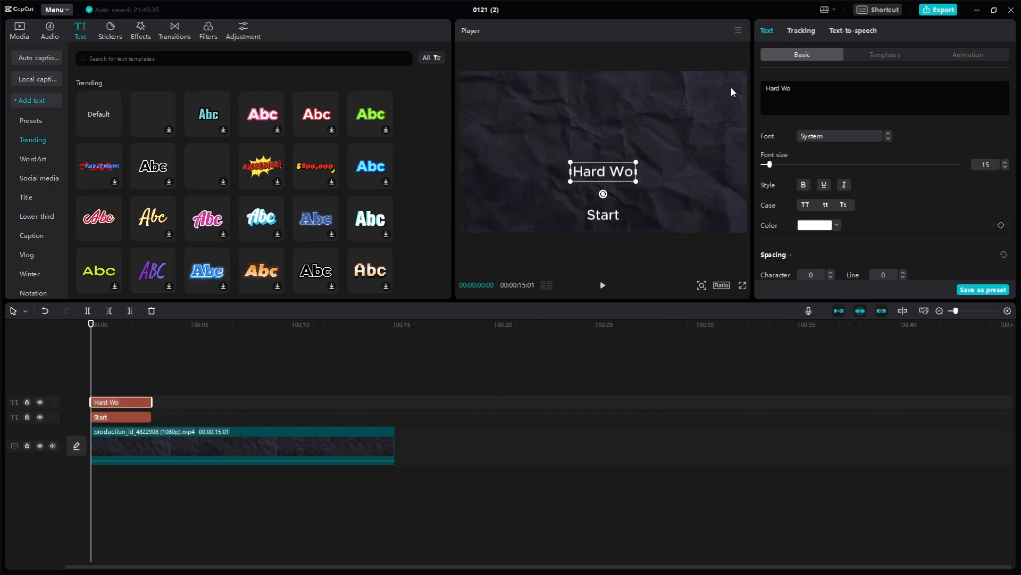
type("rk")
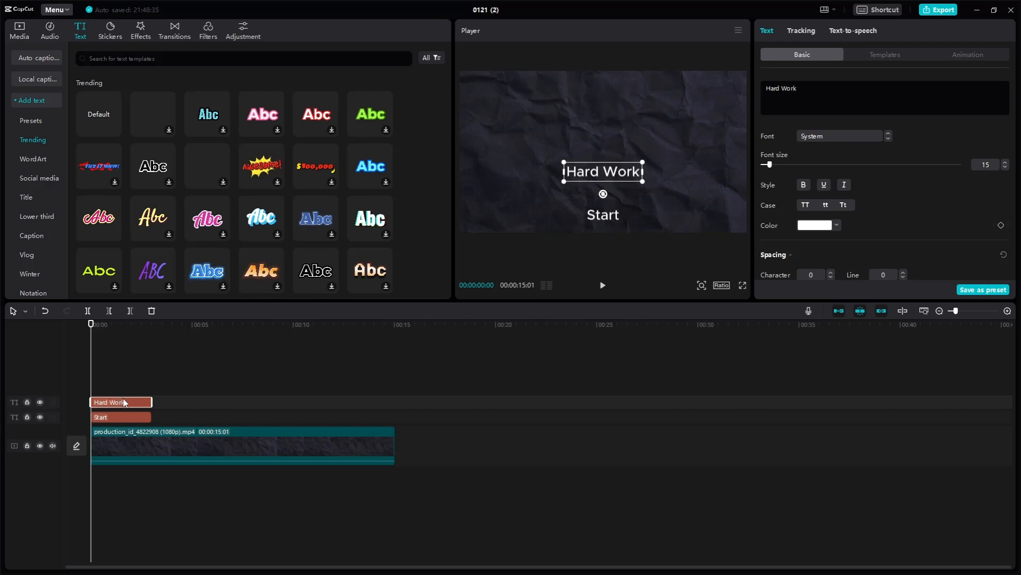
Step: Duplicate the "Hard Work" text onto another track, place the copy in the upper part of the frame and change it to "Success"
left_click_drag(122, 399, 125, 374)
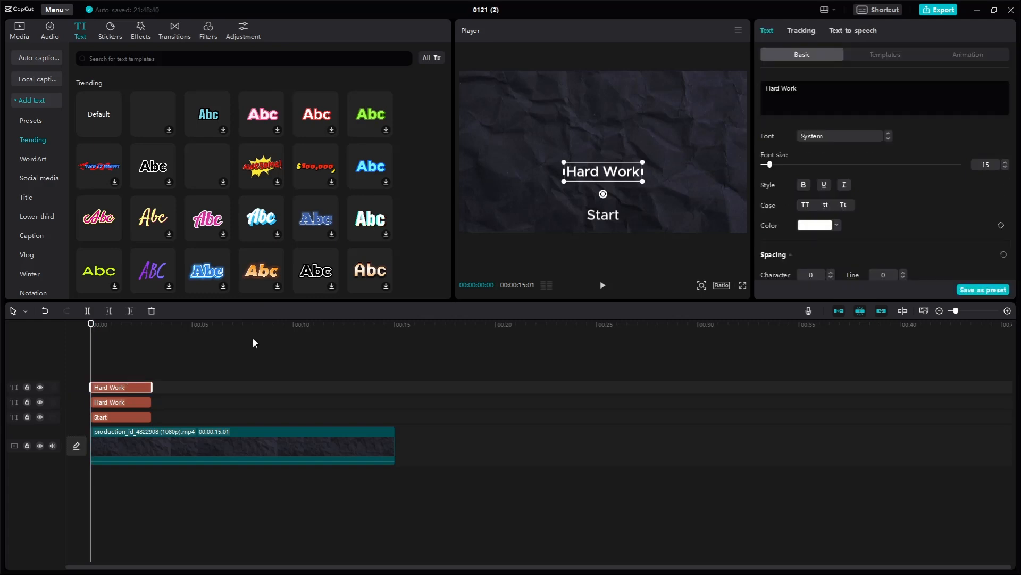
left_click_drag(617, 168, 618, 115)
left_click(800, 87)
left_click_drag(800, 88, 758, 87)
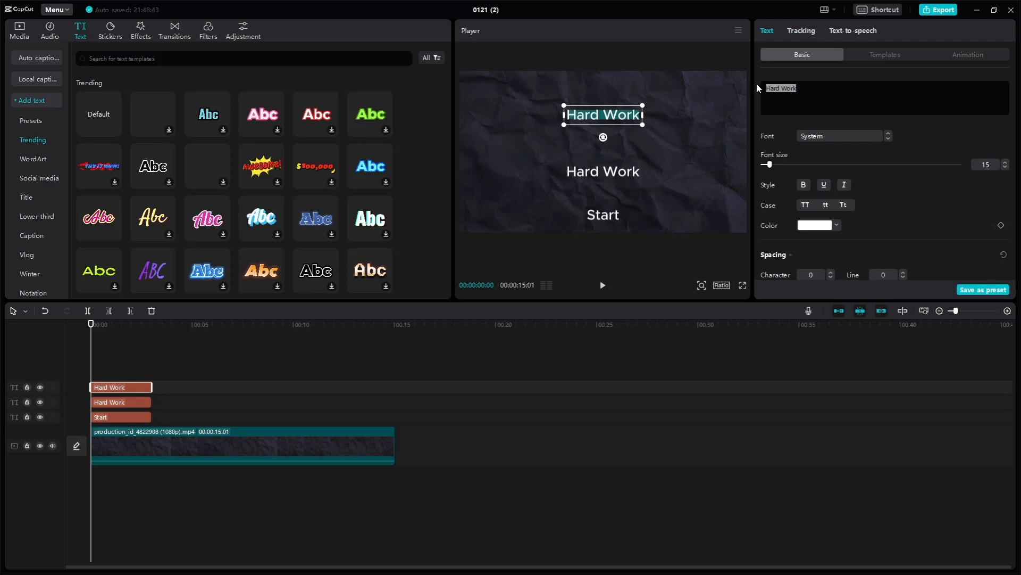
type("Success")
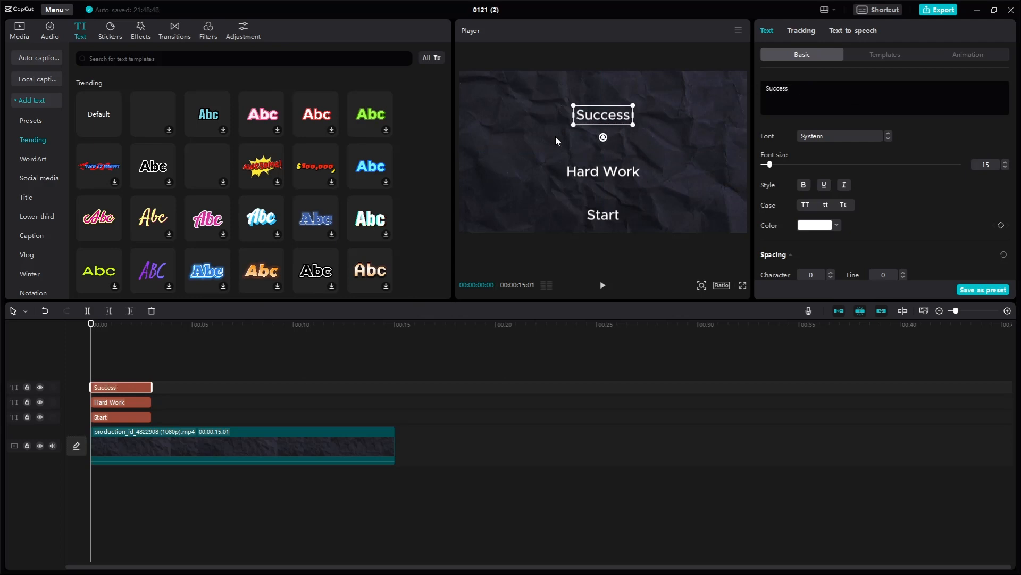
Step: Line up "Success", "Hard Work" and "Start" as an evenly spaced column with roughly matching left edges, and deselect the text
mouse_move(597, 119)
left_mouse_down()
mouse_move(559, 112)
mouse_move(582, 122)
left_mouse_up()
left_click_drag(588, 165, 584, 155)
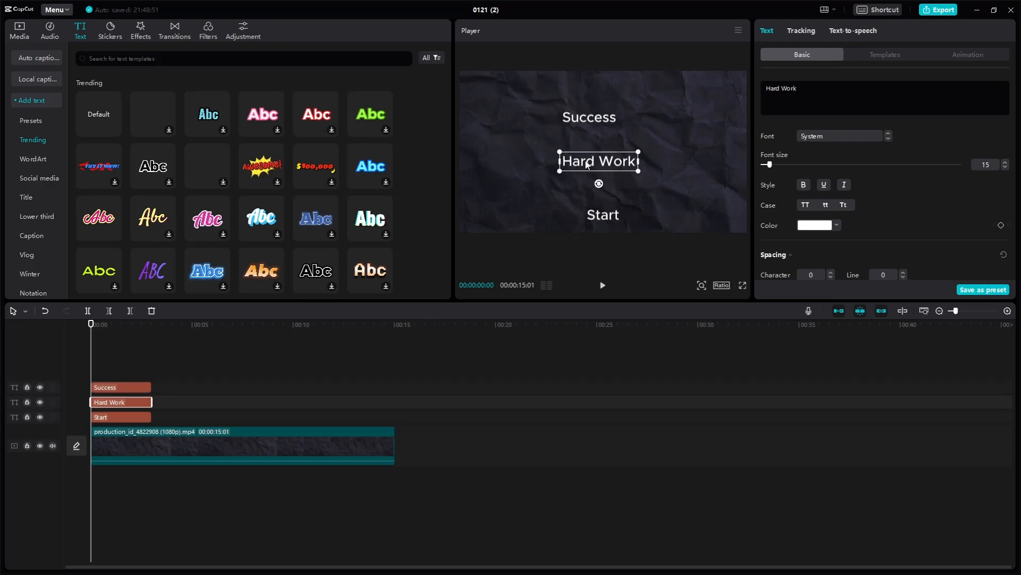
left_click(582, 206)
left_click_drag(582, 203, 577, 204)
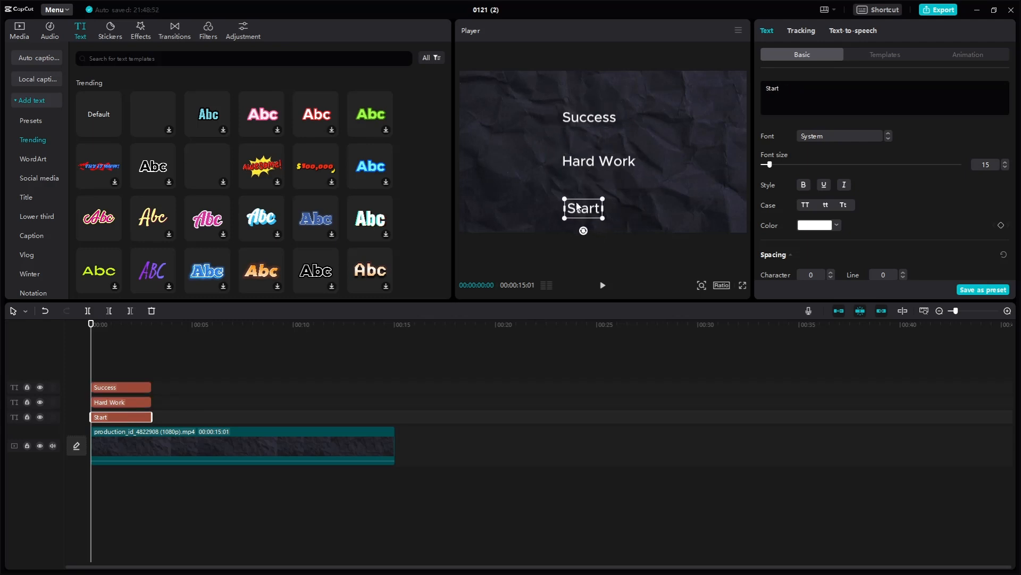
left_click(581, 166)
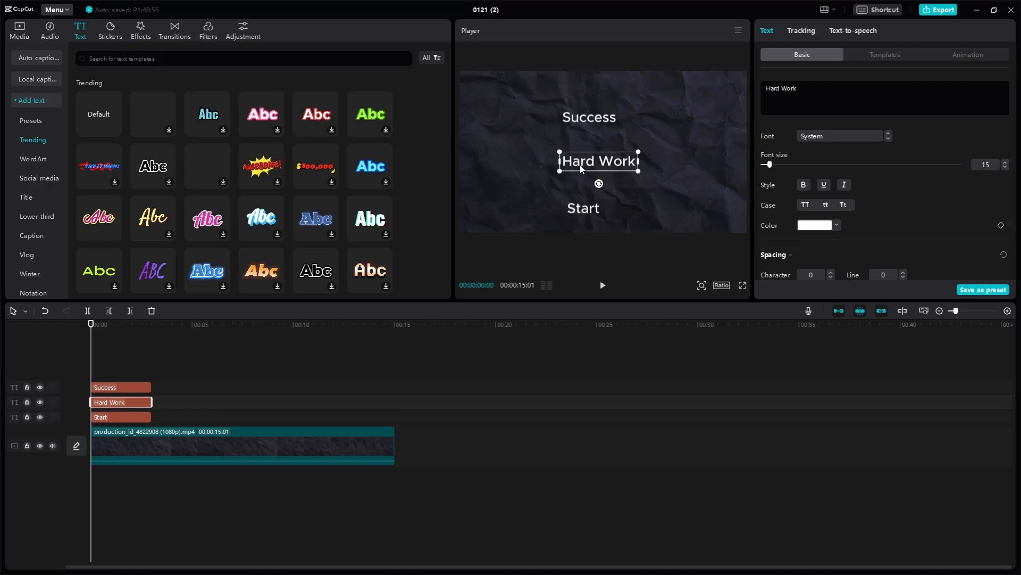
left_click(137, 351)
left_click_drag(134, 360, 91, 358)
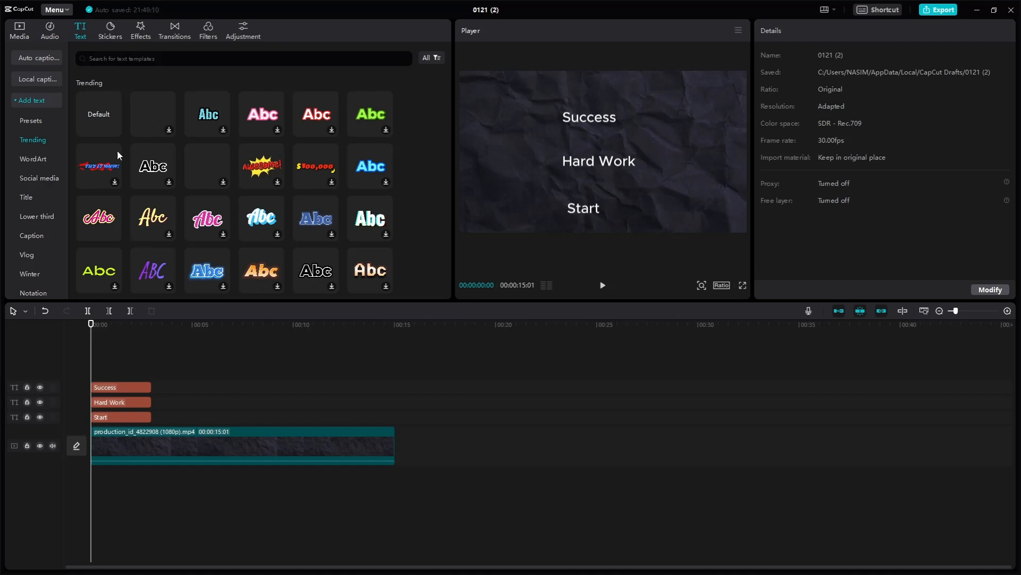
Step: Add another default text at the start of the timeline and replace its content with a long row of hyphens
left_click(116, 128)
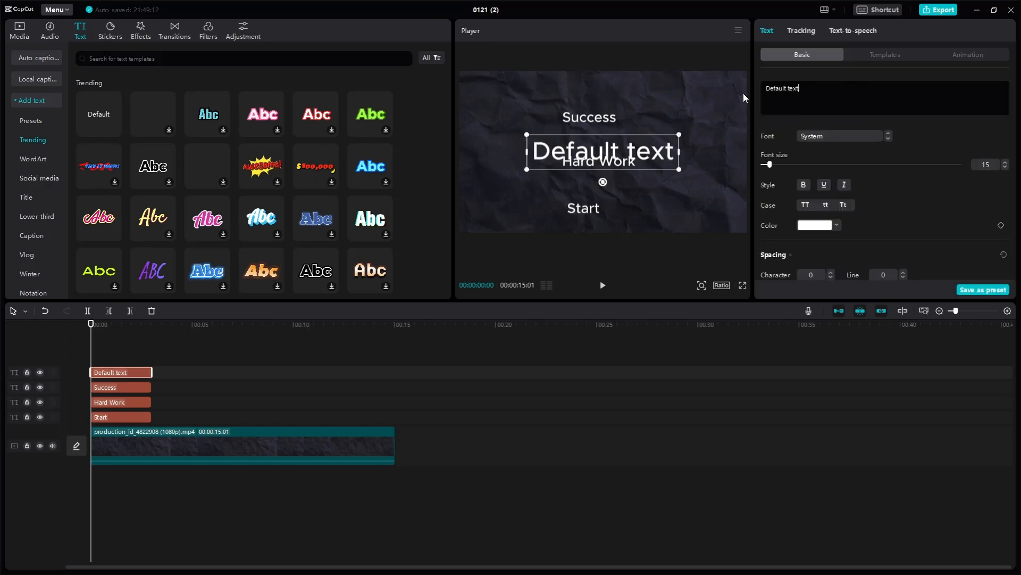
type("-")
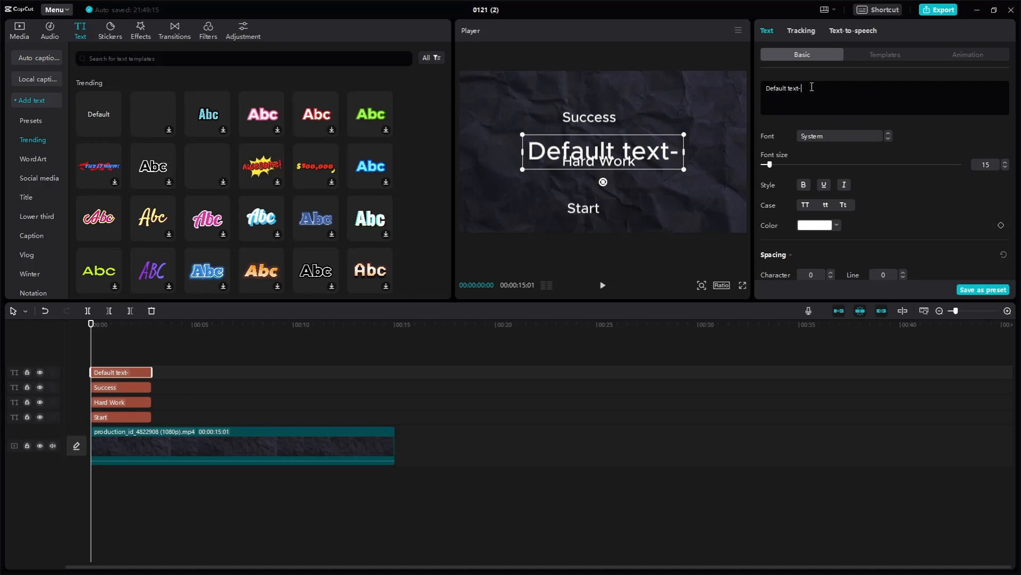
left_click_drag(805, 89, 759, 84)
type("-----")
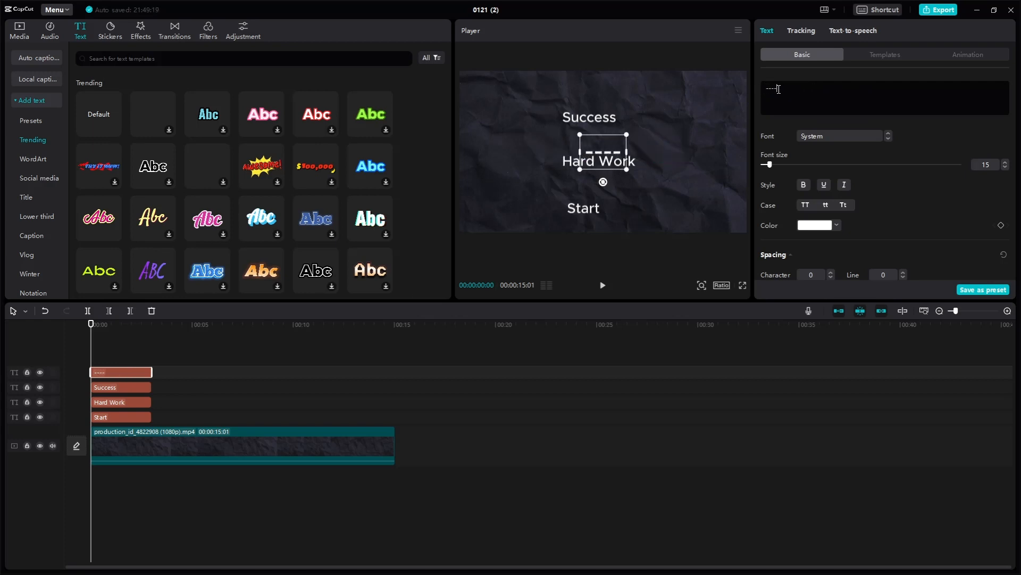
type("--------------")
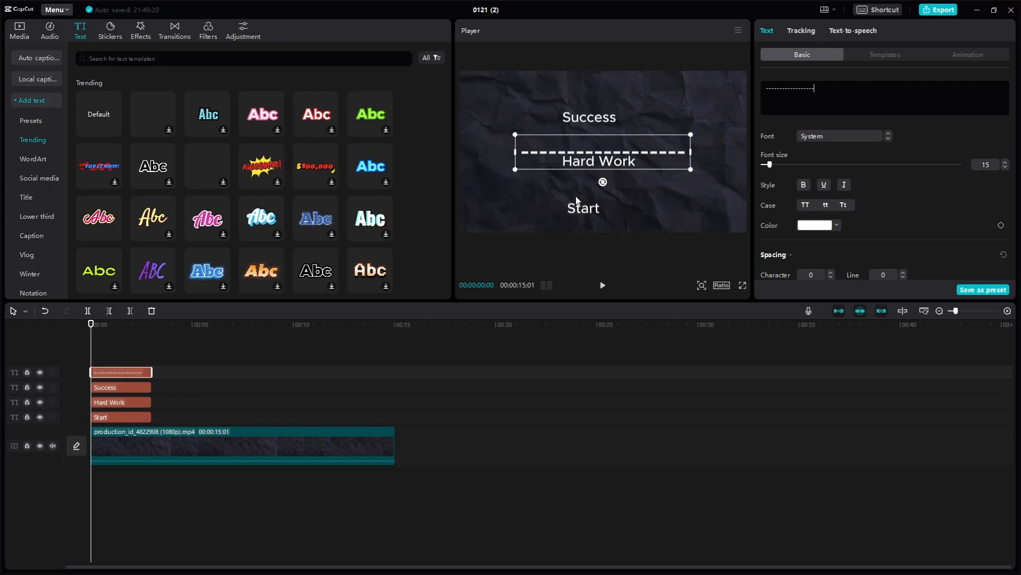
Step: Rotate the hyphen row 90°, place it vertically along the left side of the three words and scale it to 92%
left_click_drag(604, 183, 556, 149)
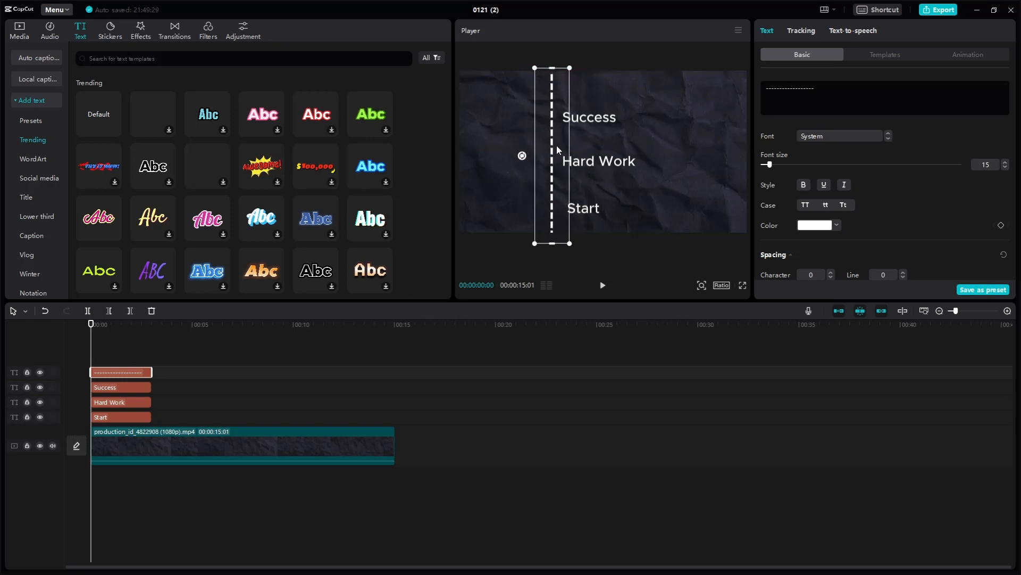
left_click_drag(569, 68, 566, 81)
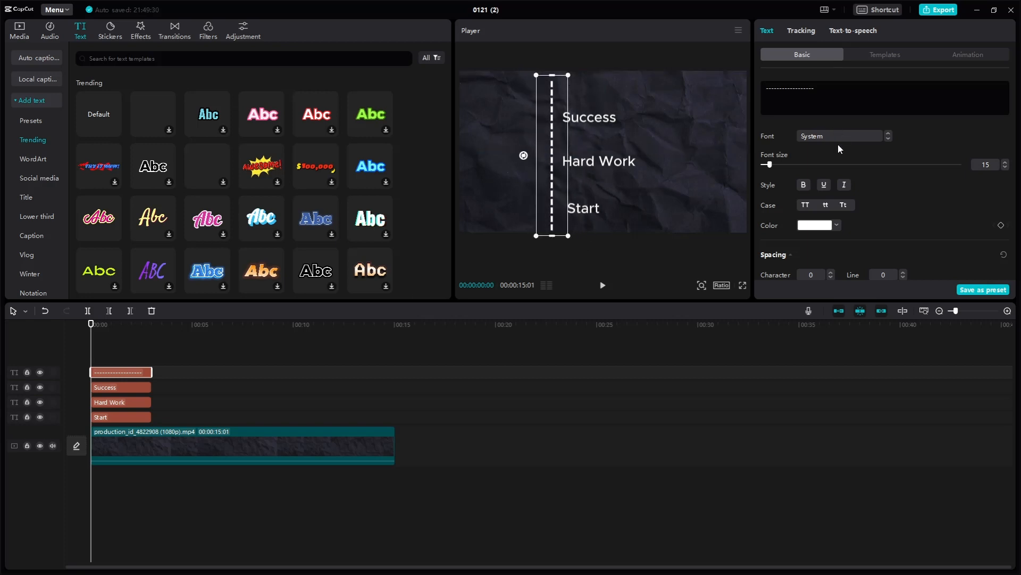
Step: Set the hyphen row's character spacing to -3 to form a solid line and enable Glow on it
scroll(826, 228, "down", 1)
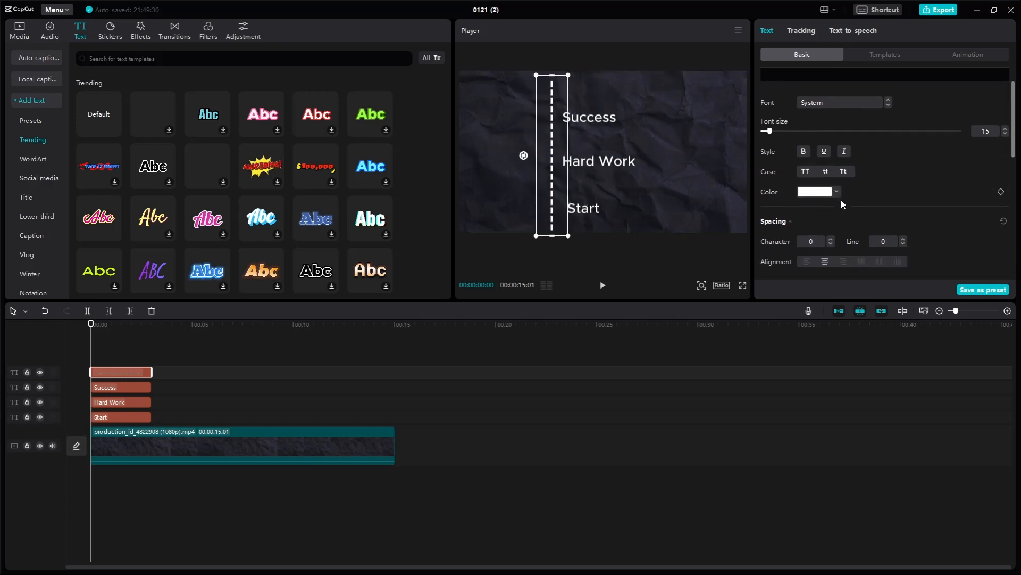
left_click(831, 238)
left_click(831, 238)
left_click(831, 238)
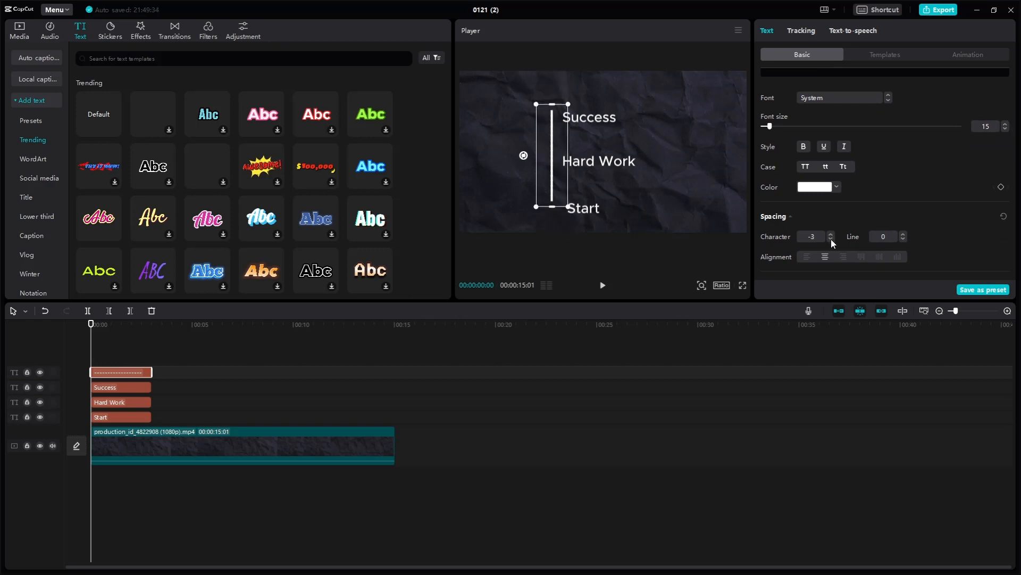
scroll(832, 236, "down", 5)
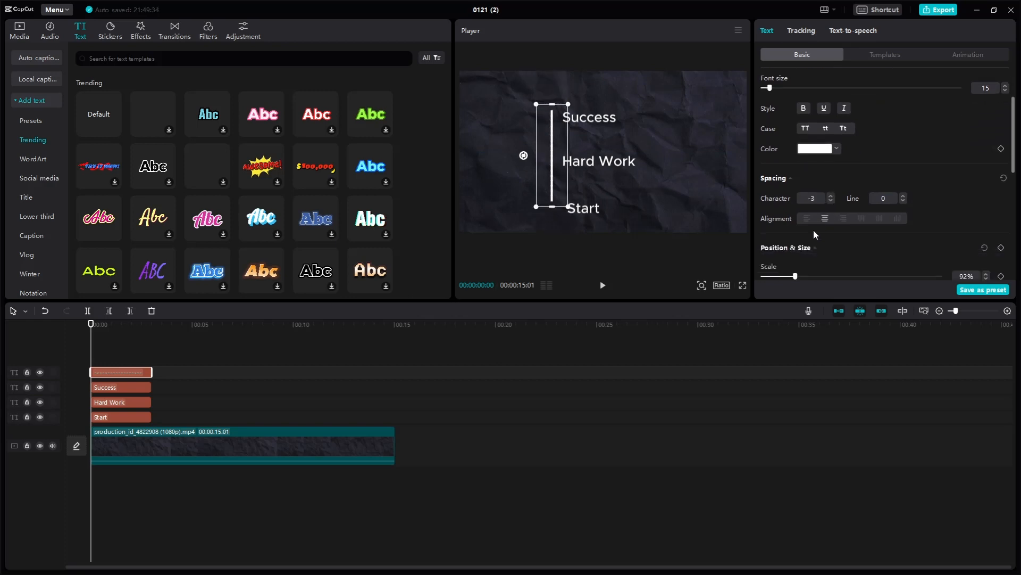
scroll(776, 246, "down", 2)
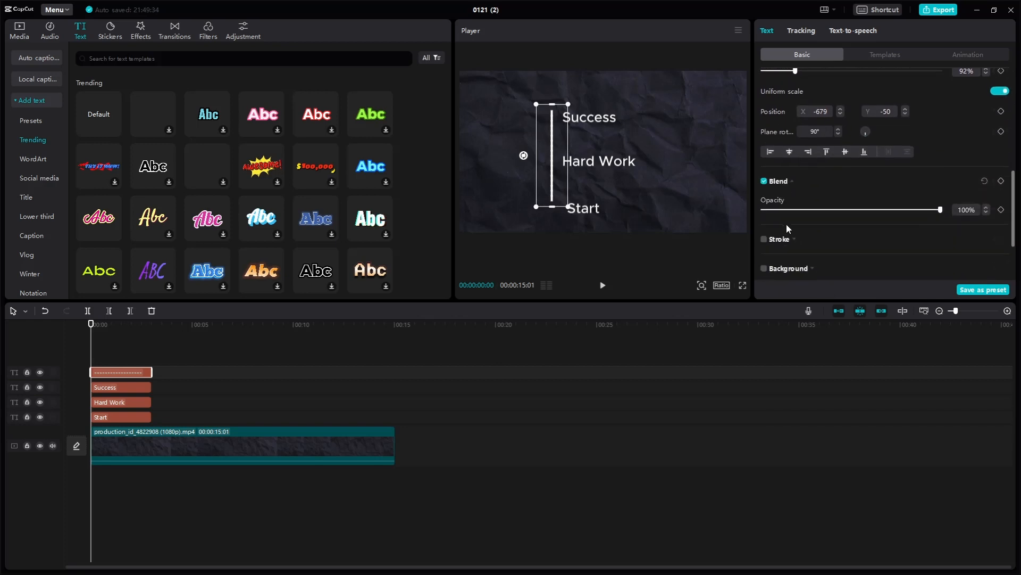
left_click(765, 271)
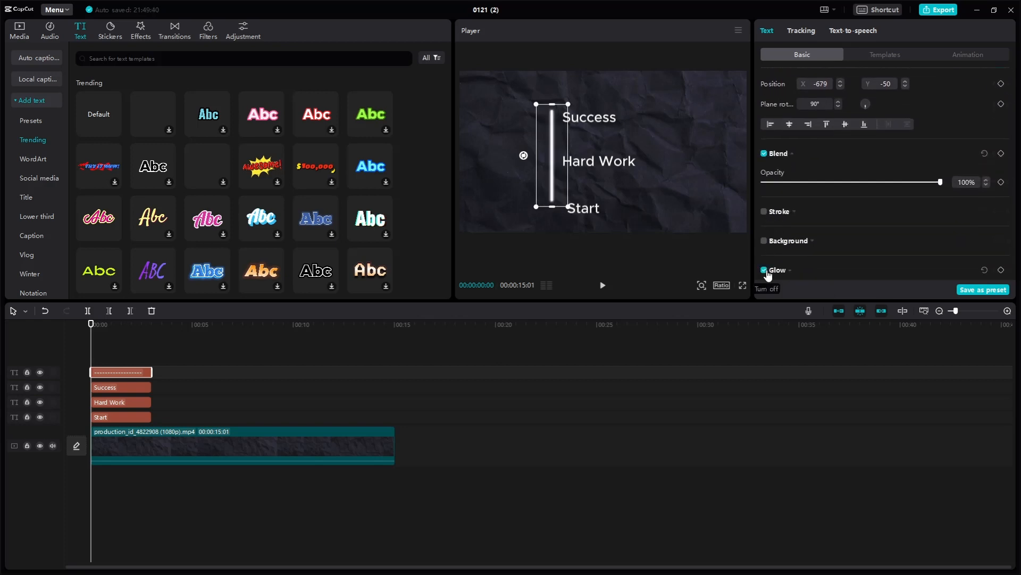
Step: Lower the glowing vertical line to a Y position of -128 and set its scale to 102%
left_click(553, 207)
left_click(552, 186)
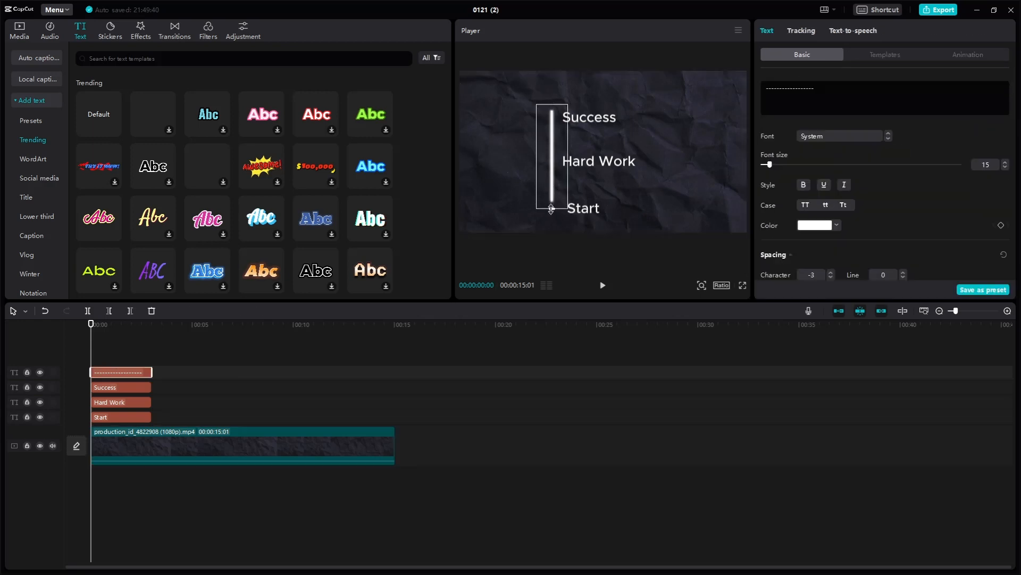
scroll(881, 188, "down", 1)
scroll(880, 183, "down", 6)
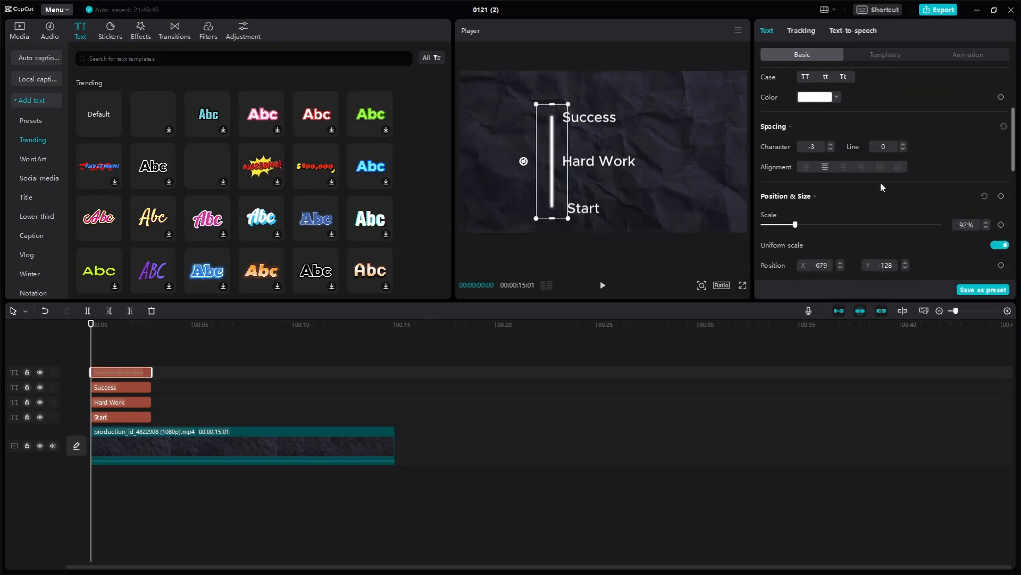
scroll(877, 178, "down", 2)
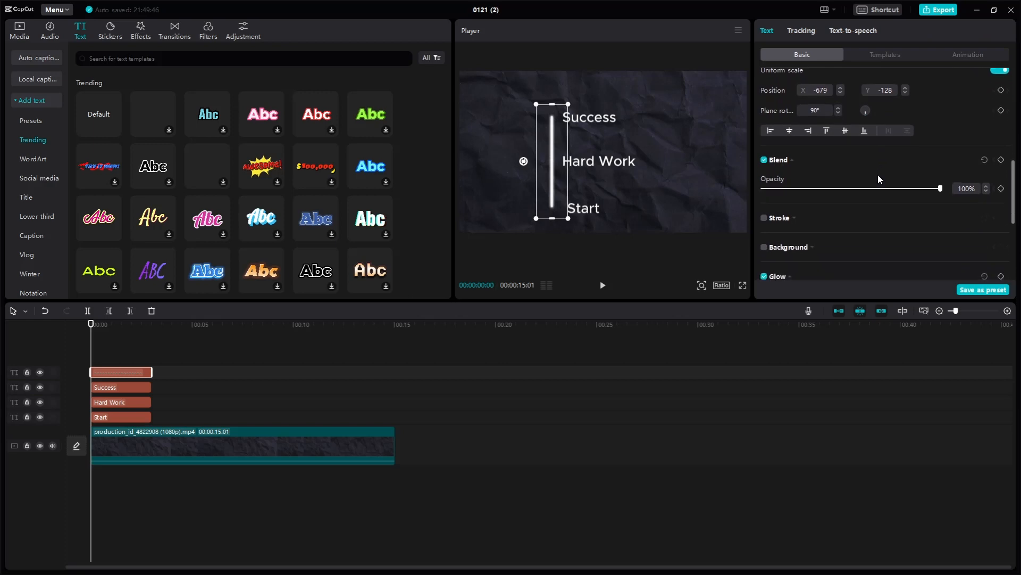
scroll(878, 174, "down", 2)
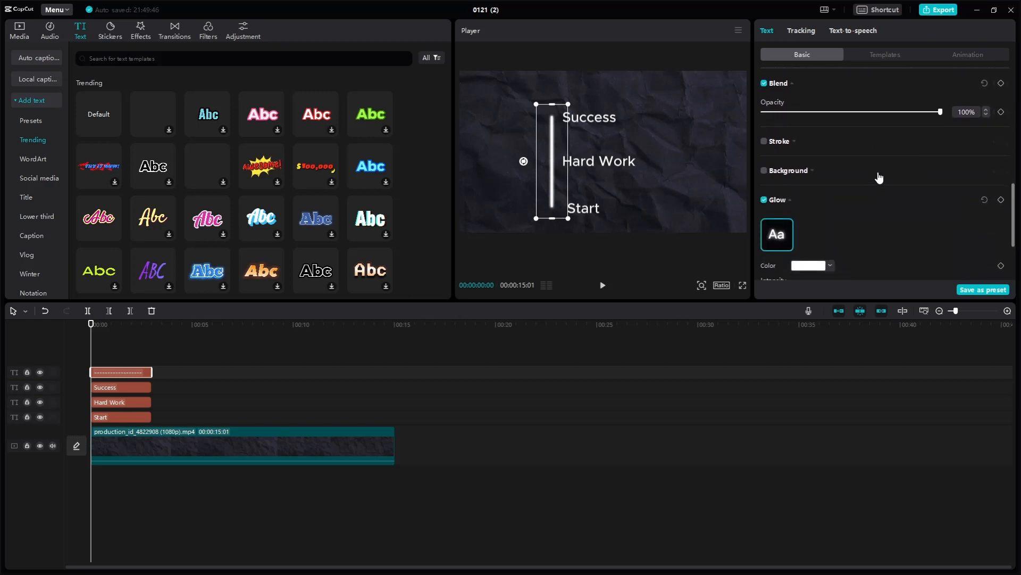
scroll(867, 158, "up", 10)
scroll(861, 171, "down", 1)
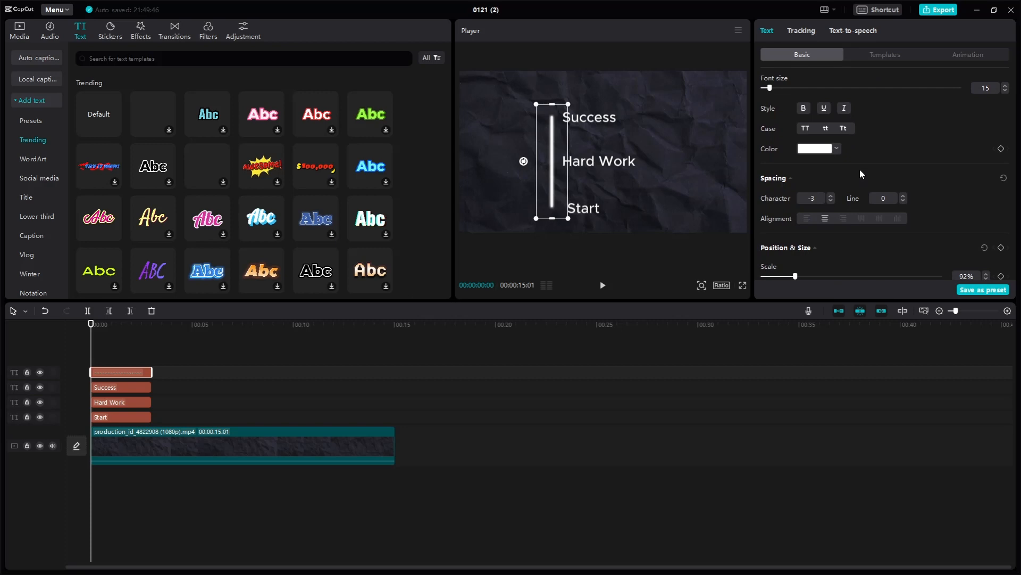
scroll(859, 169, "down", 3)
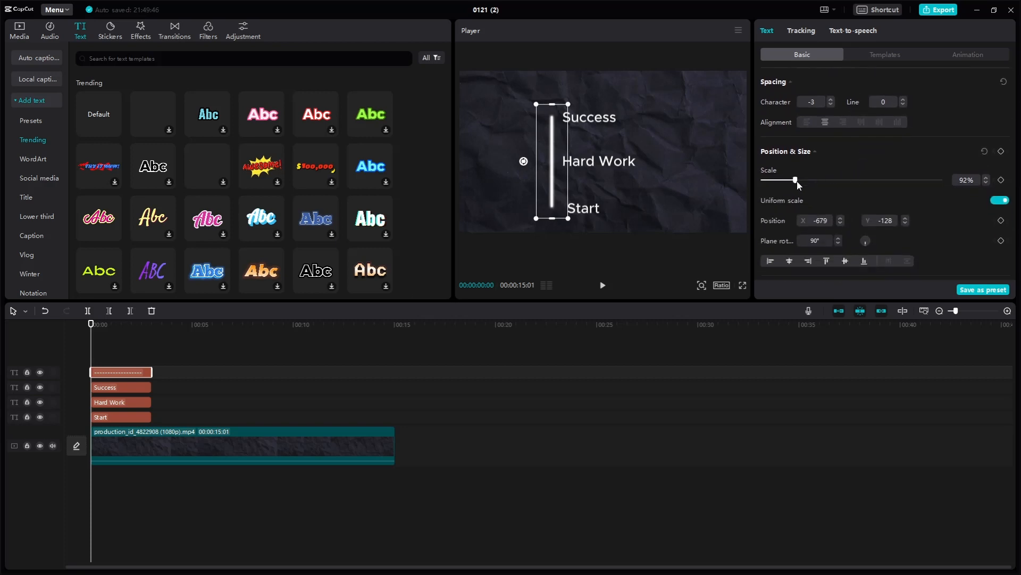
left_click_drag(798, 182, 801, 182)
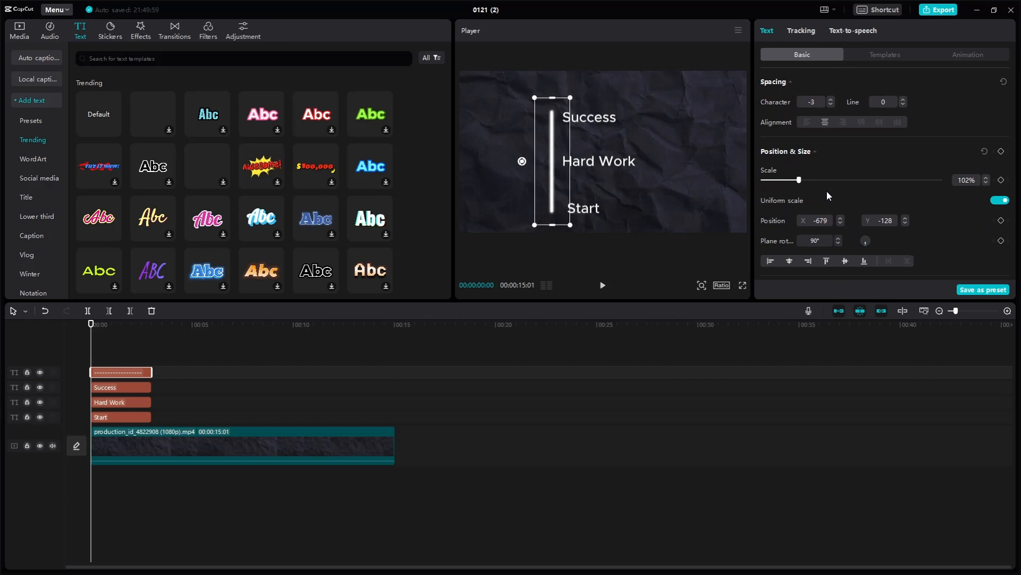
Step: Set the glowing line's character spacing to -2
scroll(833, 188, "down", 1)
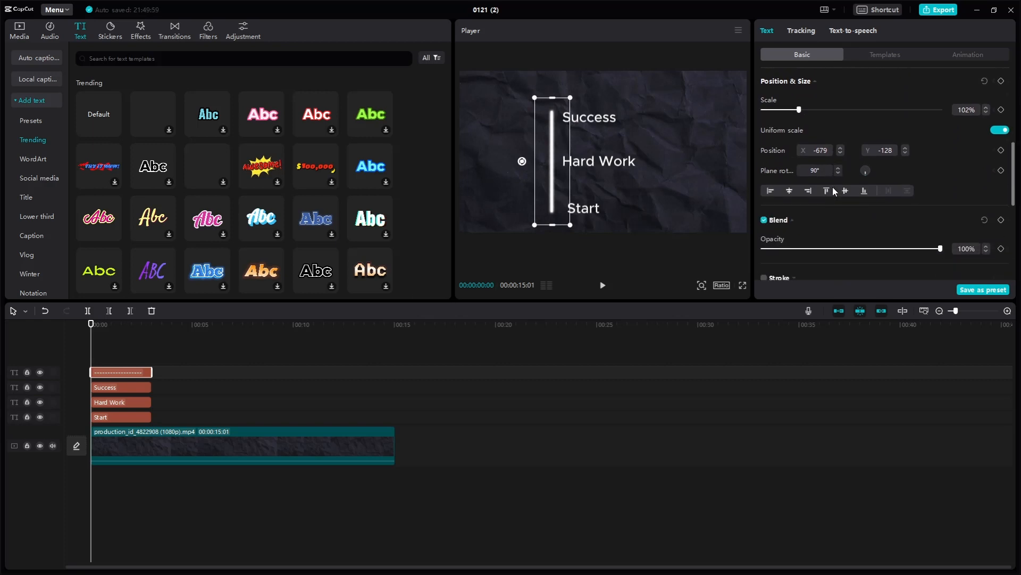
scroll(835, 187, "up", 1)
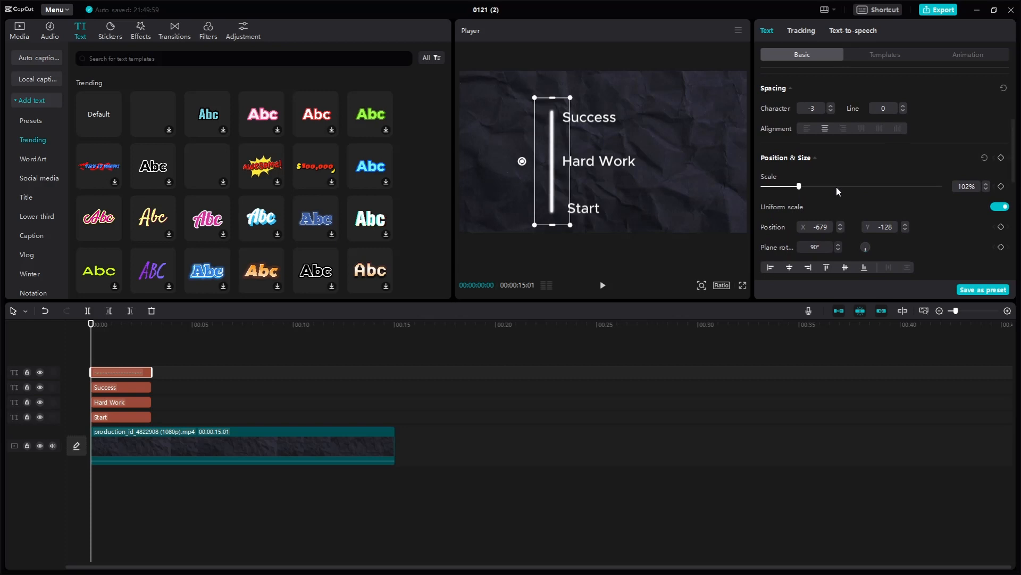
left_click(831, 105)
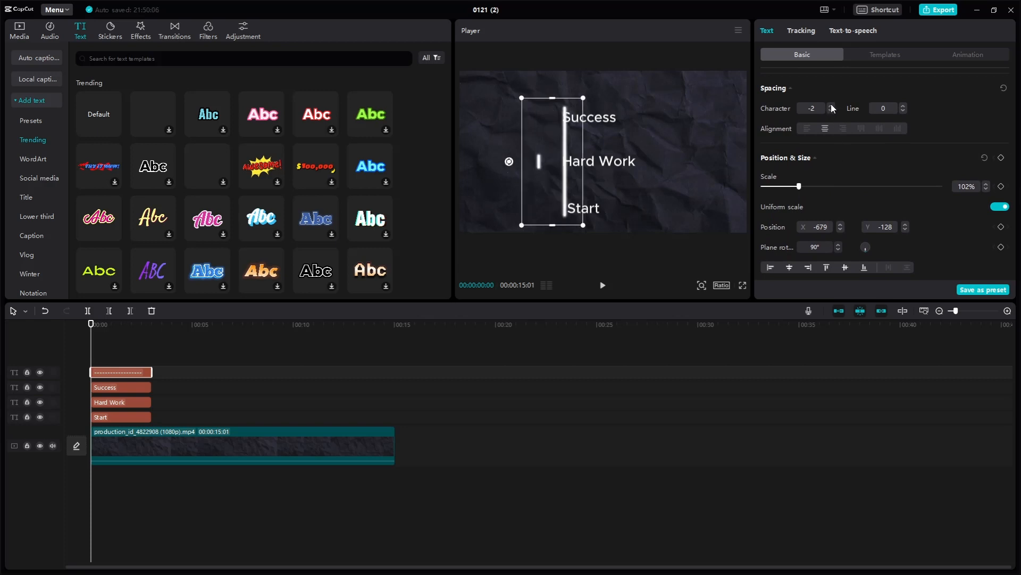
Step: Set the glowing line's character spacing to -3 and line spacing to 23, and make it bold
left_click(831, 111)
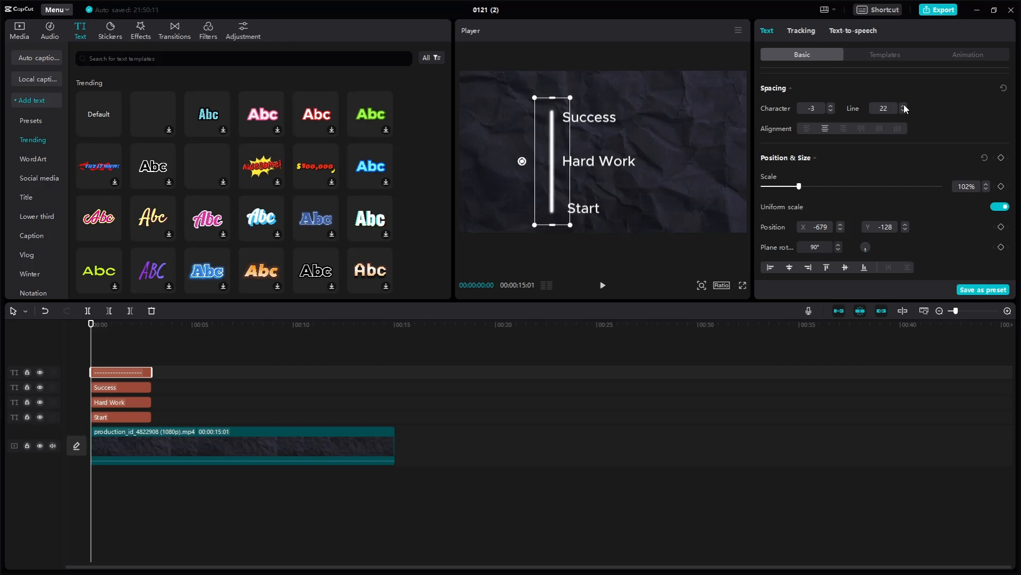
scroll(902, 110, "up", 5)
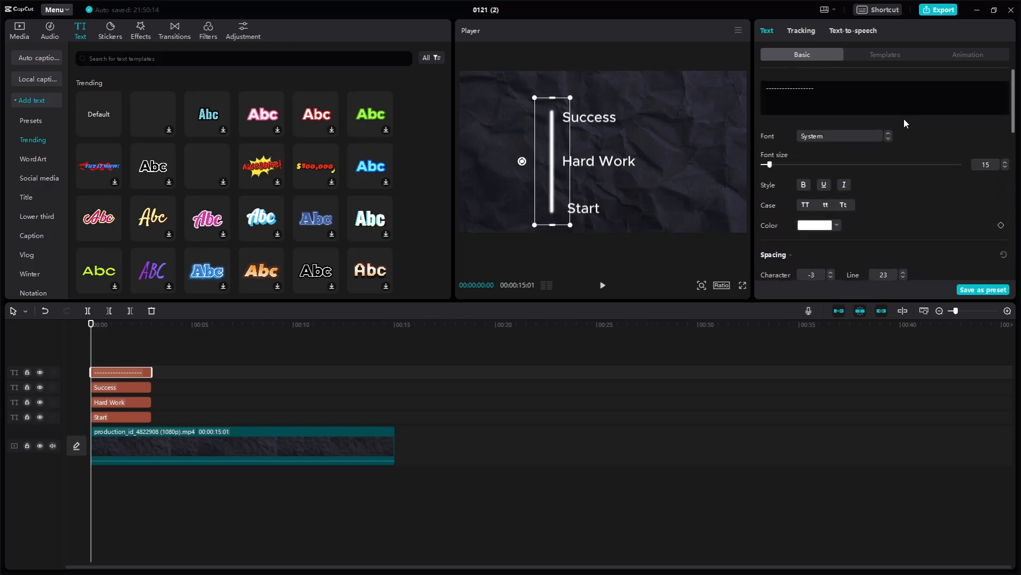
scroll(904, 119, "down", 5)
scroll(898, 121, "up", 4)
scroll(892, 122, "up", 2)
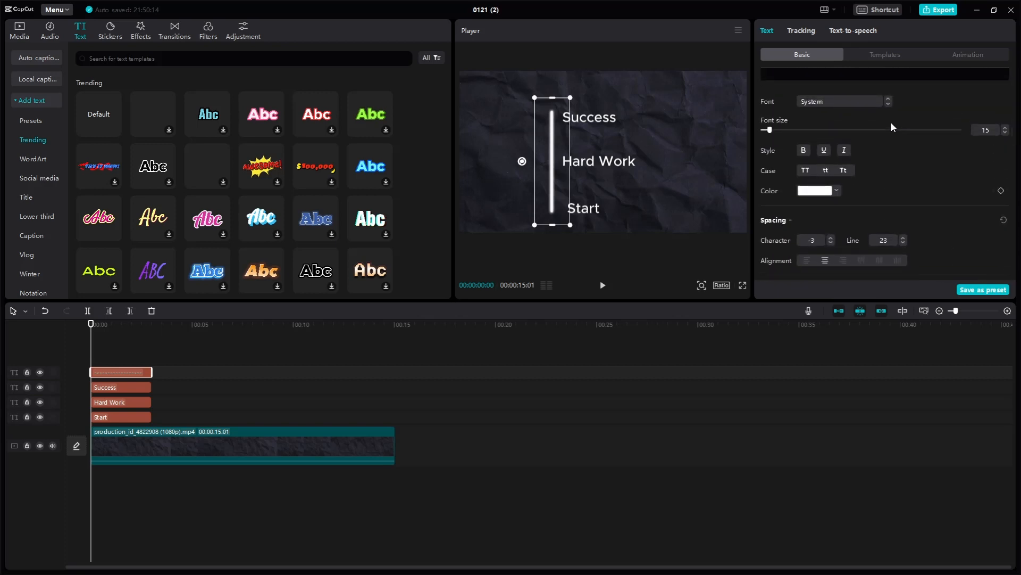
left_click(804, 151)
Step: Increase the line's glow range to 49 and change the glow color to yellow-green BDF700
scroll(859, 130, "down", 4)
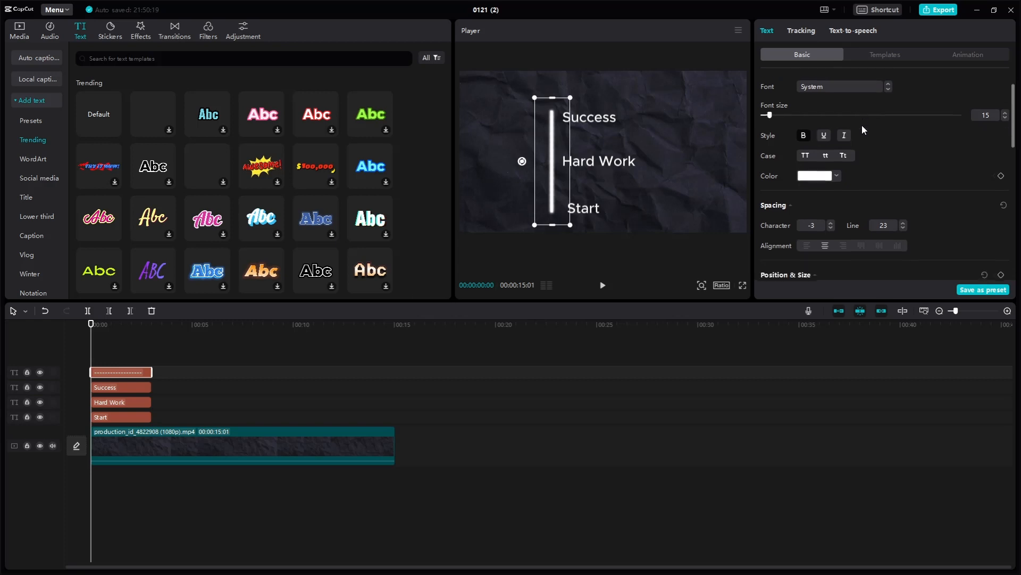
scroll(861, 125, "down", 3)
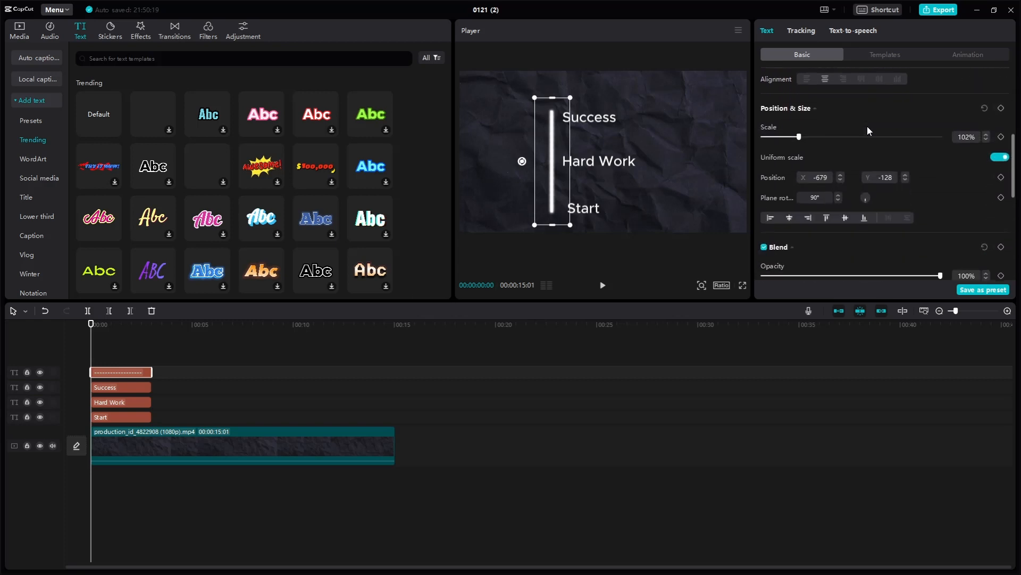
scroll(860, 141, "down", 5)
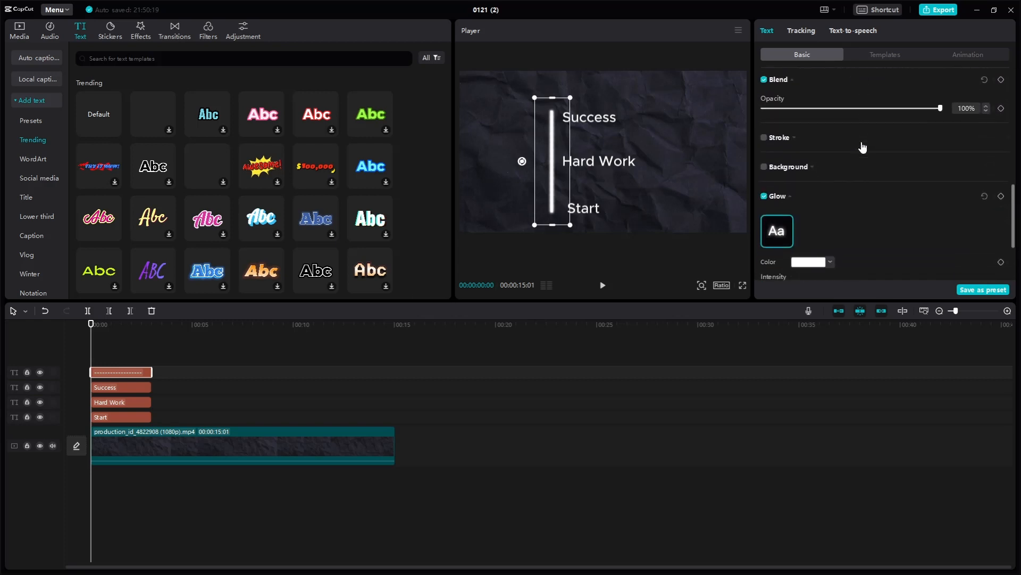
scroll(834, 175, "down", 1)
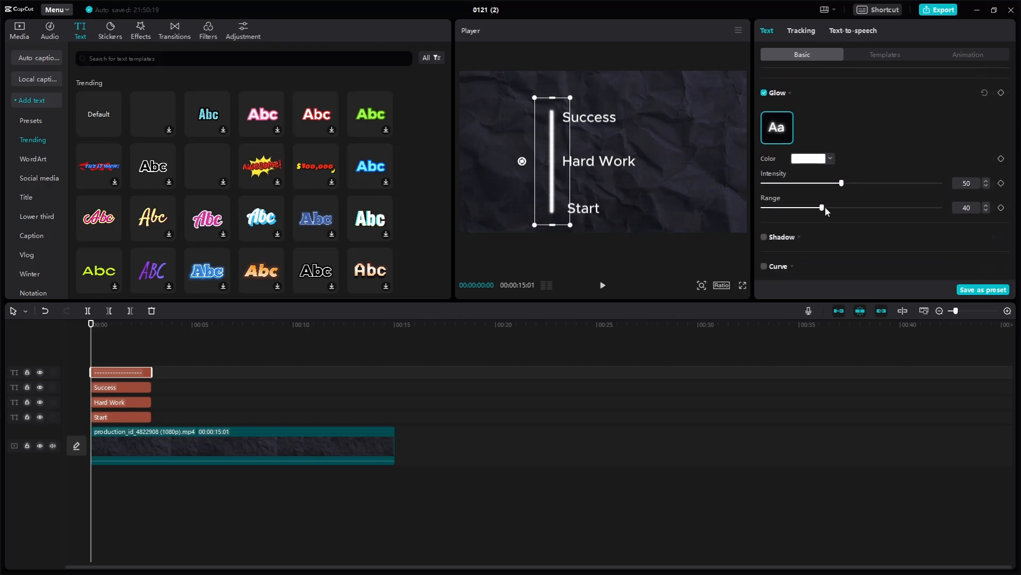
left_click_drag(826, 207, 842, 206)
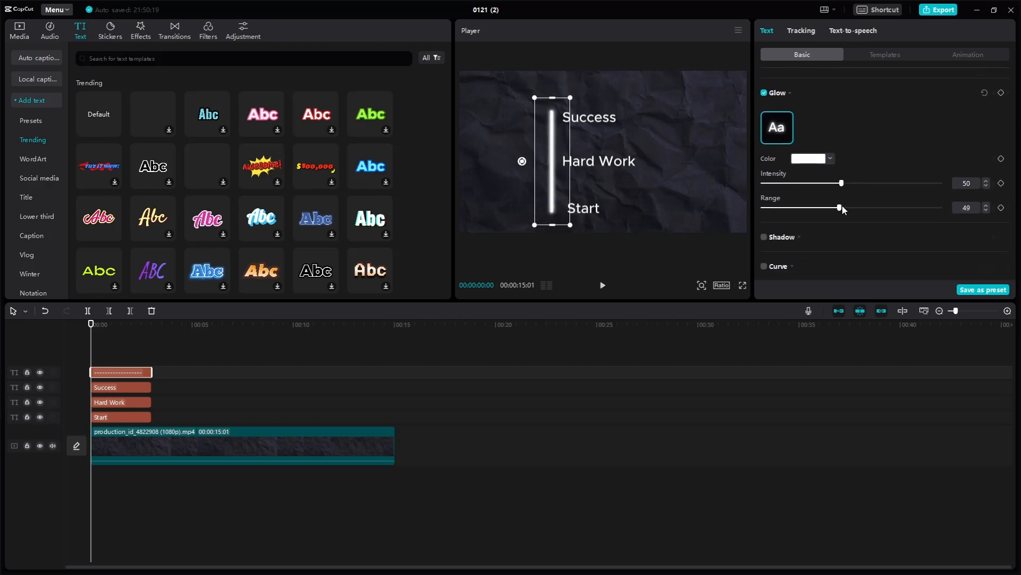
left_click(833, 158)
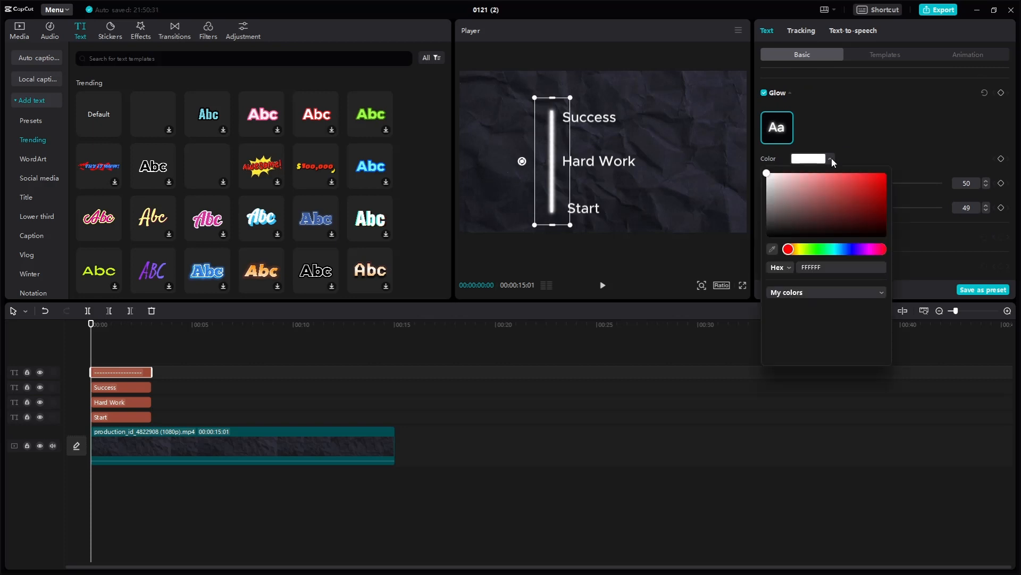
left_click_drag(822, 185, 888, 179)
left_click(810, 250)
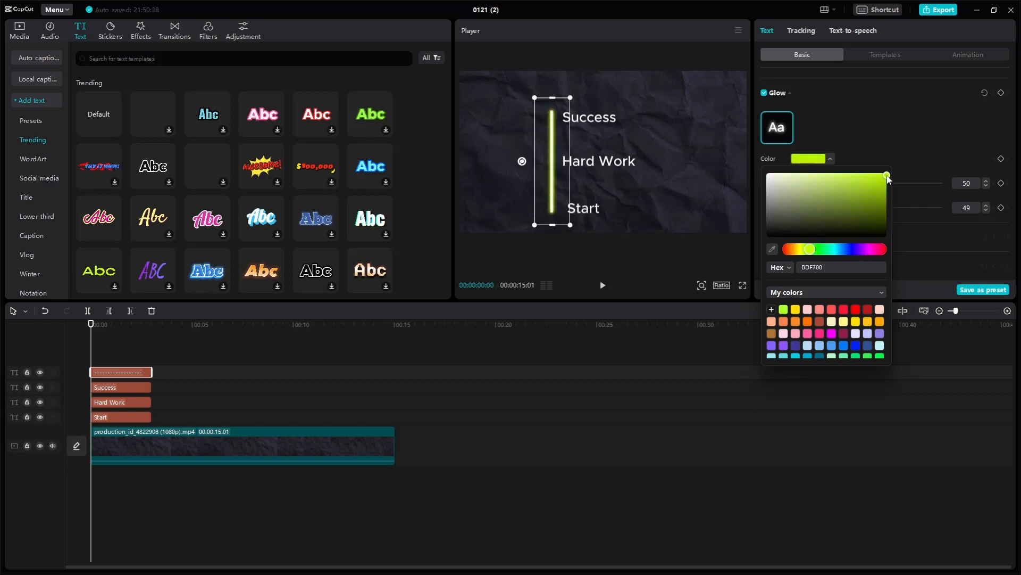
Step: Shift the glowing line away from the words and enlarge it, and place Start beside its lower end
left_click_drag(557, 135, 538, 146)
left_click_drag(559, 98, 562, 84)
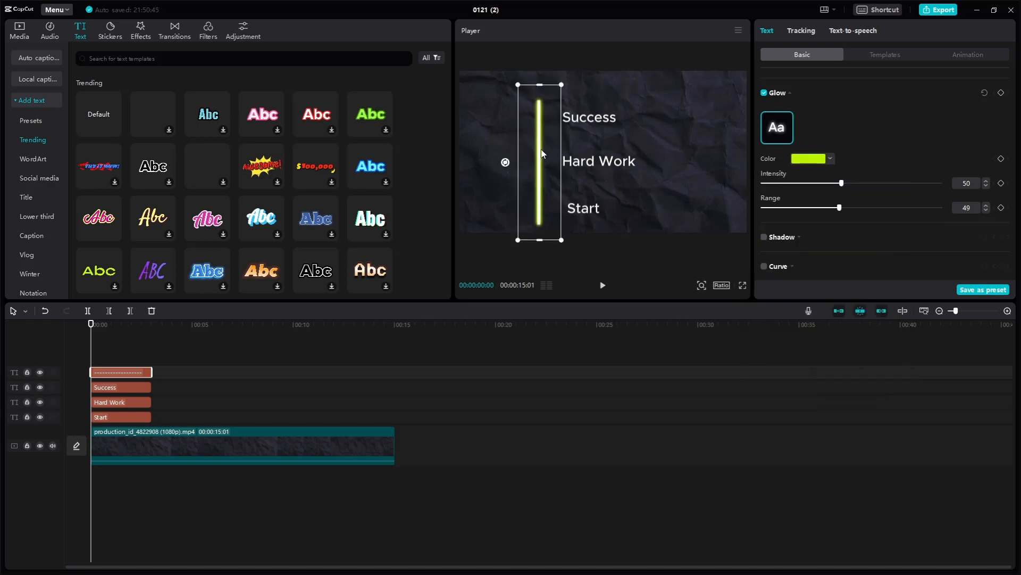
left_click_drag(585, 210, 576, 218)
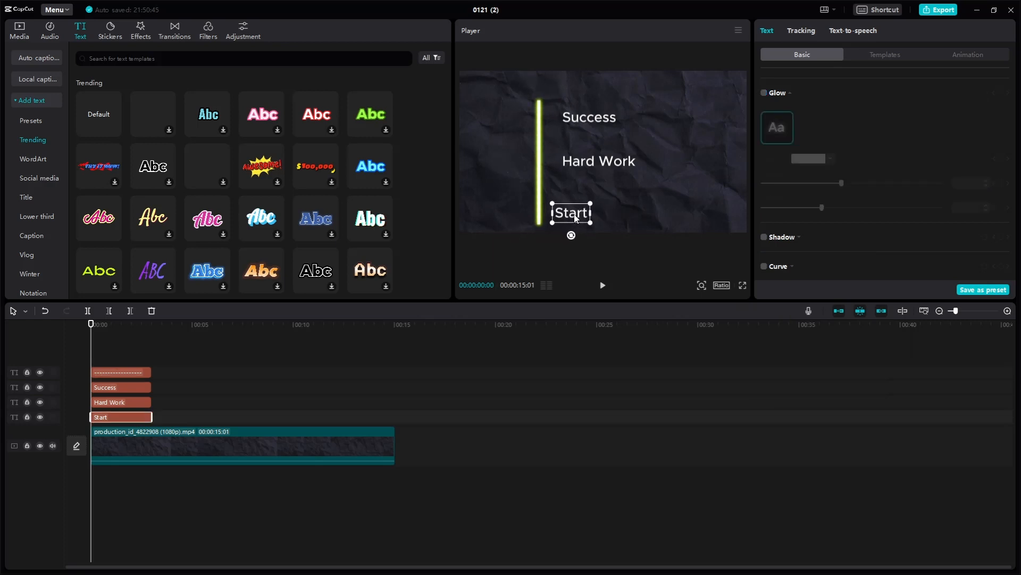
Step: Add a default text layer, replace its content with a single period and set its font size to 86
left_click(134, 371)
left_click(115, 130)
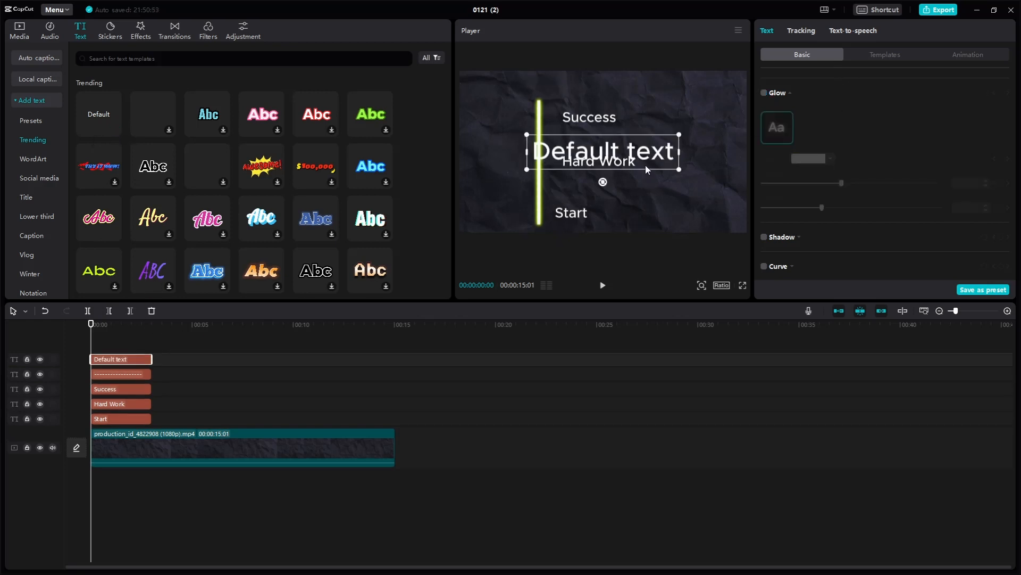
scroll(848, 136, "up", 8)
left_click_drag(830, 94, 759, 95)
type("0")
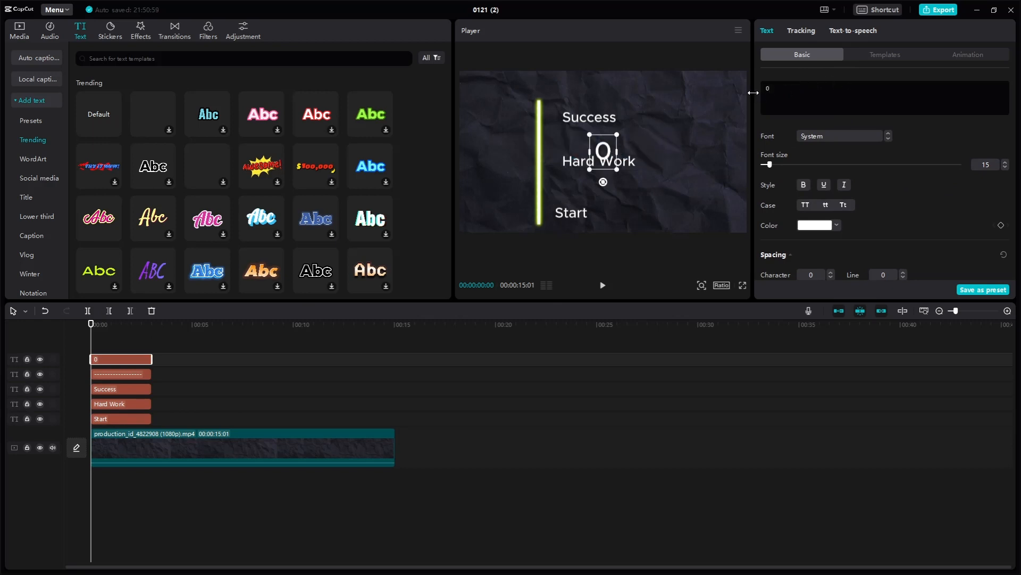
type(".")
left_click_drag(795, 91, 751, 95)
key("BackSpace")
left_click_drag(769, 167, 817, 168)
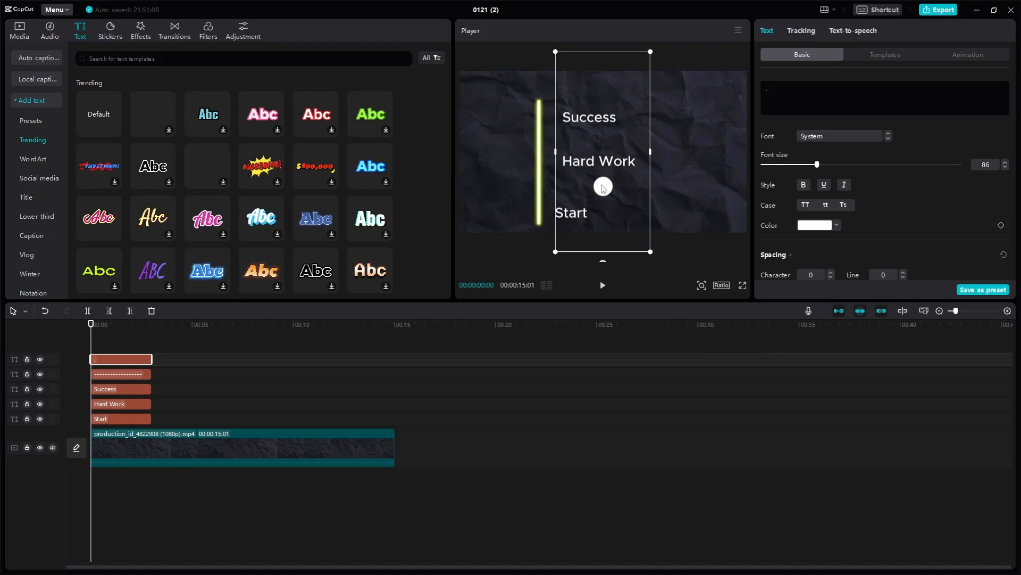
Step: Shrink the white dot and position it on the glowing line beside the word Start
left_click_drag(603, 186, 539, 195)
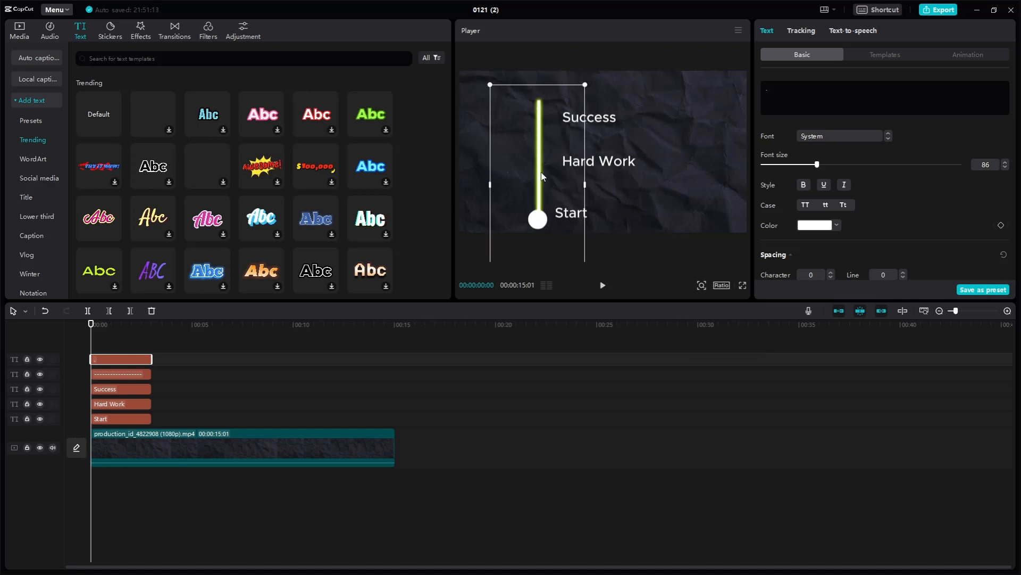
left_click_drag(584, 84, 572, 111)
left_click_drag(539, 209, 540, 213)
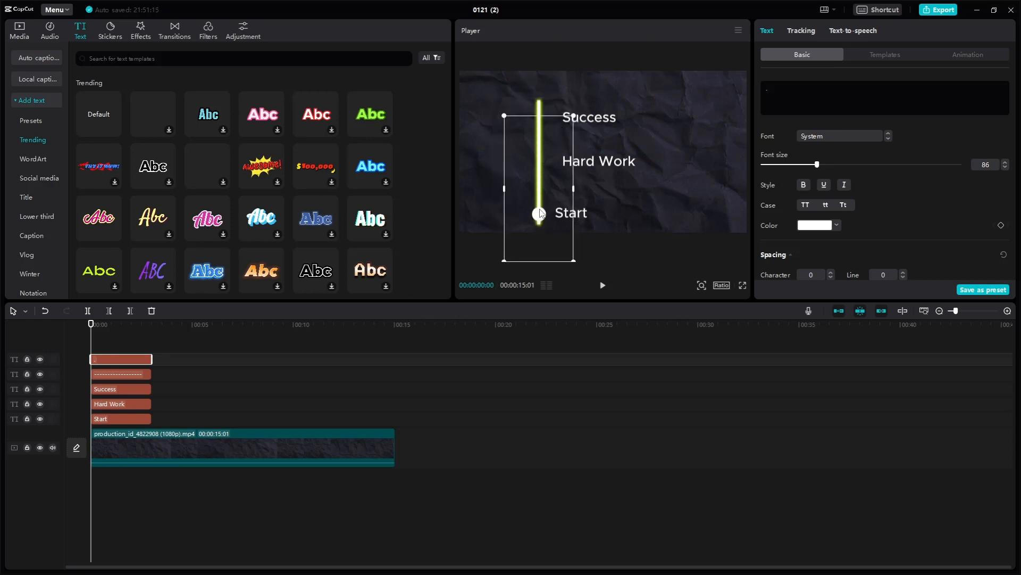
Step: Convert the glowing line's text clip into a compound clip
left_click(541, 108)
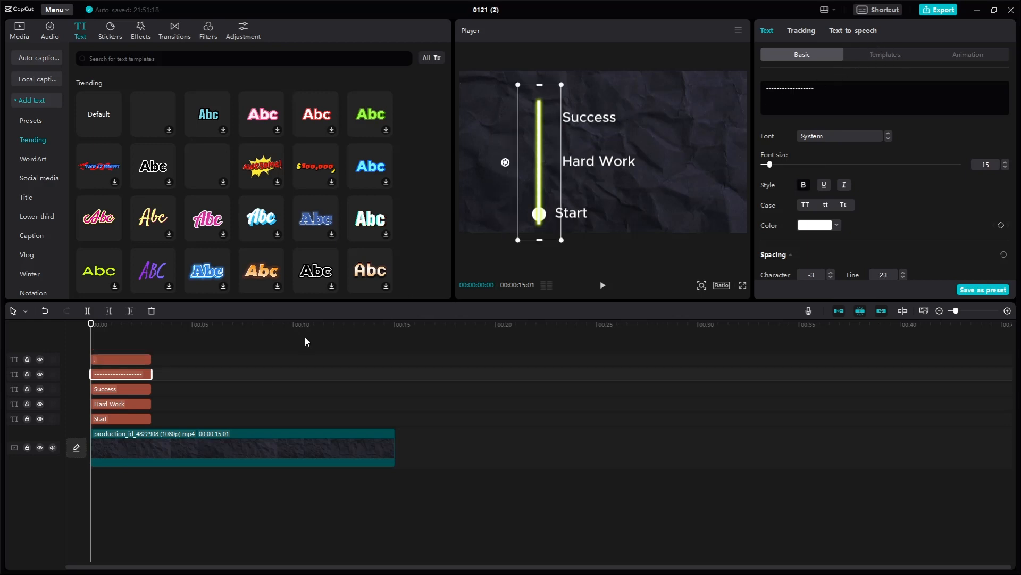
right_click(114, 377)
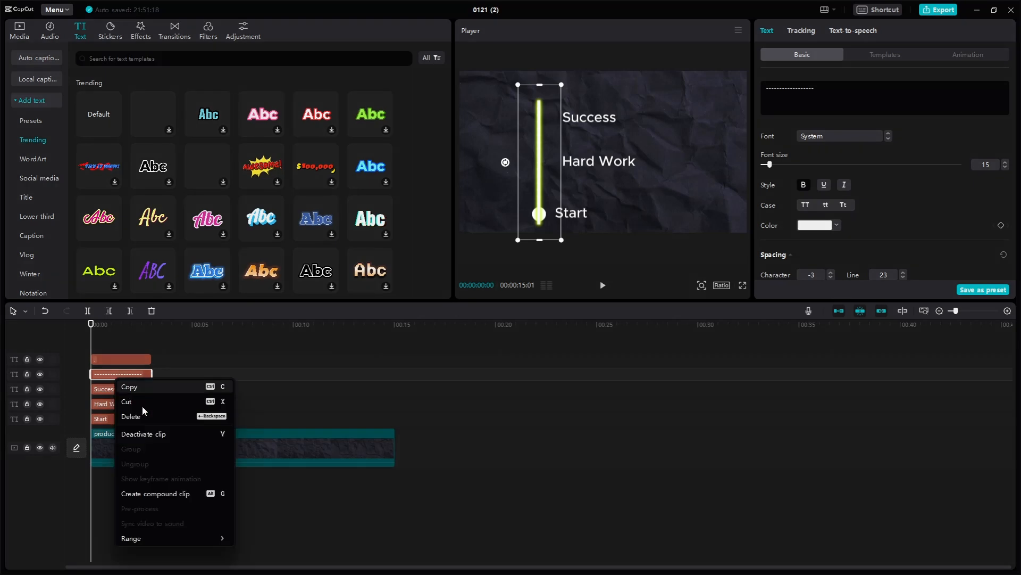
left_click(154, 495)
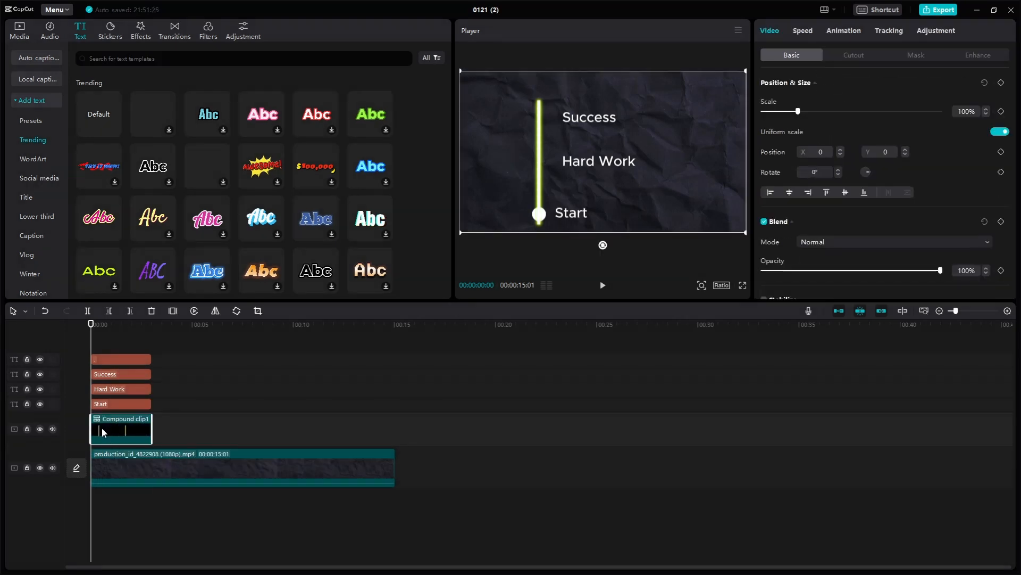
Step: Apply a Horizontal mask to the compound clip, rotate it -180° and lower it to X -121, Y -476
left_click(925, 57)
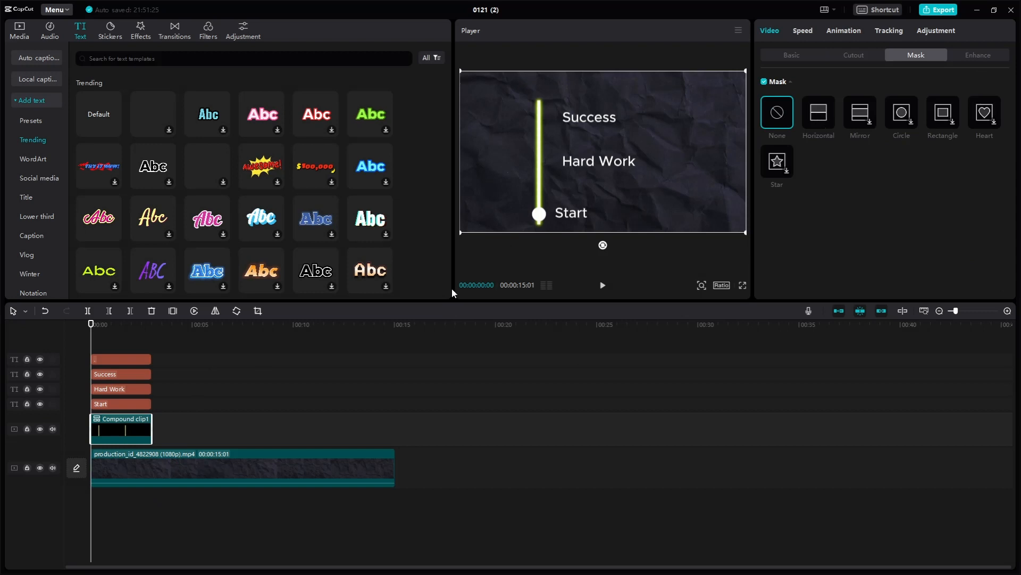
left_click(825, 122)
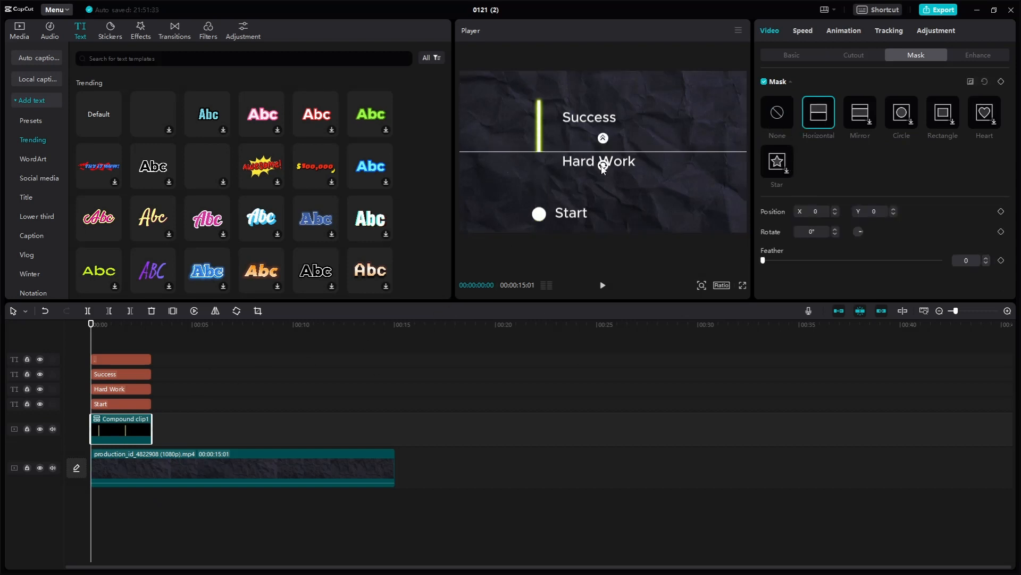
left_click_drag(603, 168, 611, 120)
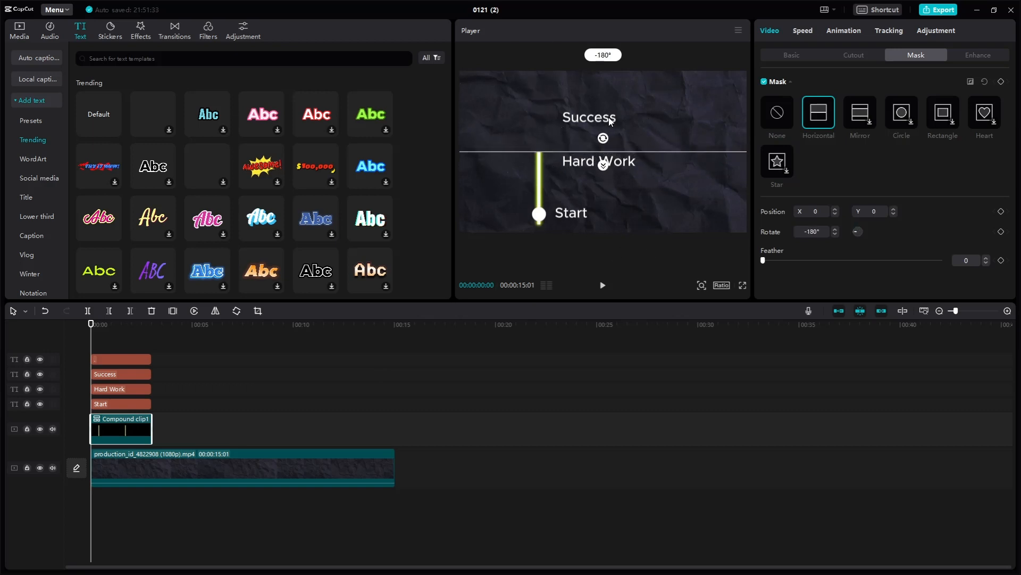
left_click_drag(602, 160, 581, 224)
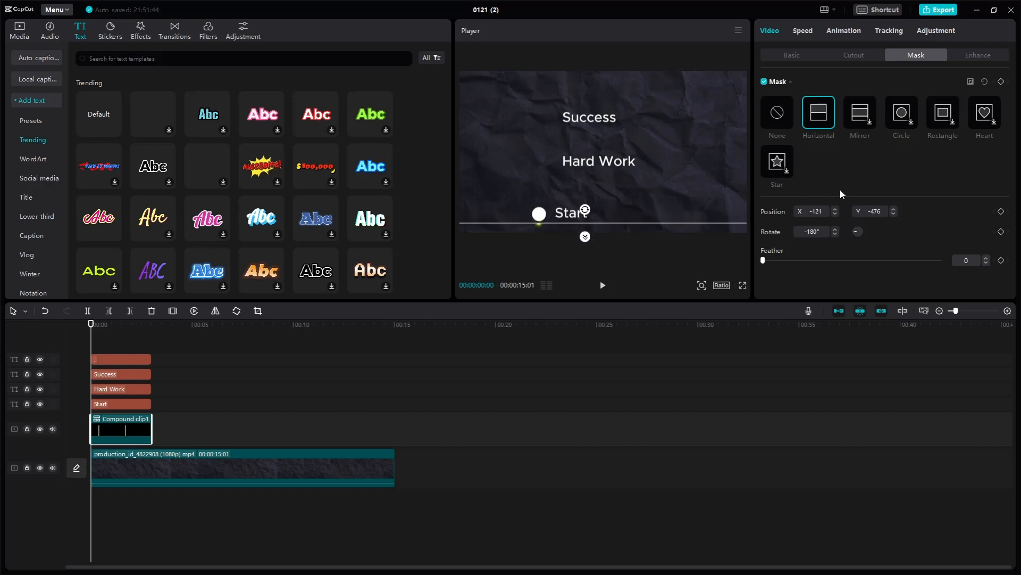
Step: Keyframe the mask position at the clip's start, raise the mask to X -135, Y 359 and set its feather to 26
left_click(1001, 212)
left_click_drag(615, 221, 614, 101)
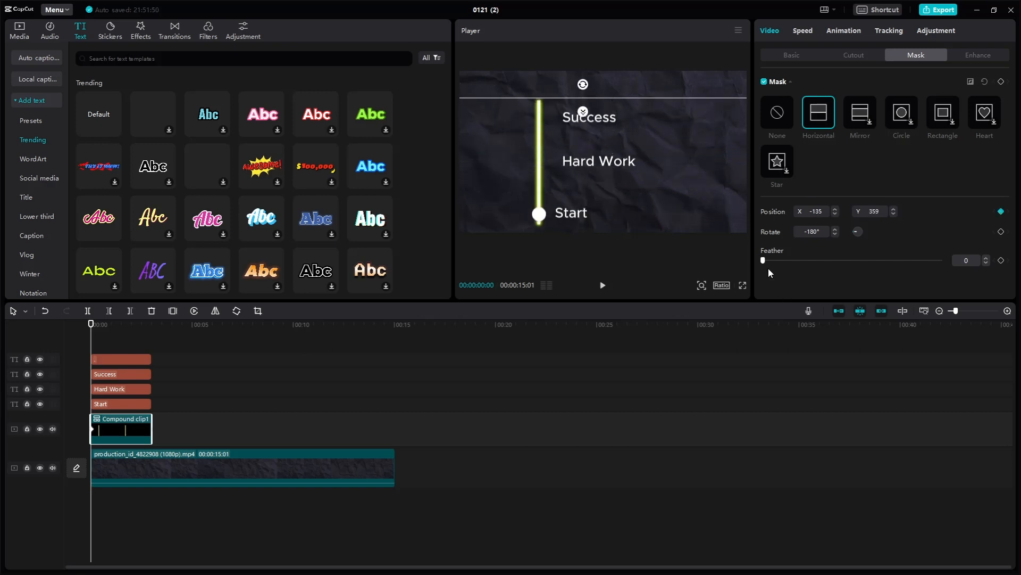
left_click_drag(774, 261, 811, 261)
Step: Add a mask position keyframe at 00:00:00:28, and lower the mask to Y -391 at the clip's start
left_click(110, 353)
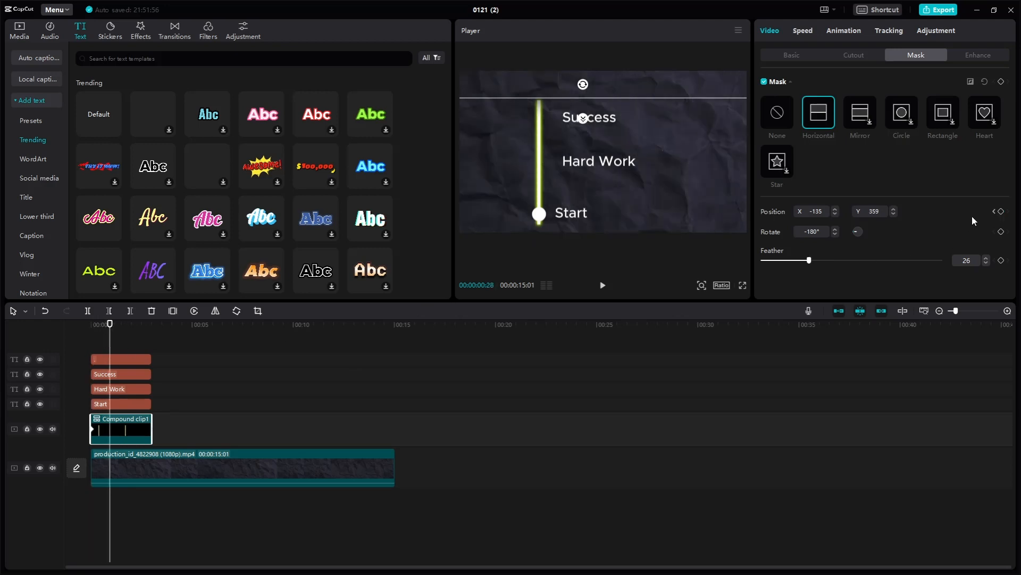
left_click(1002, 212)
left_click_drag(109, 351, 91, 354)
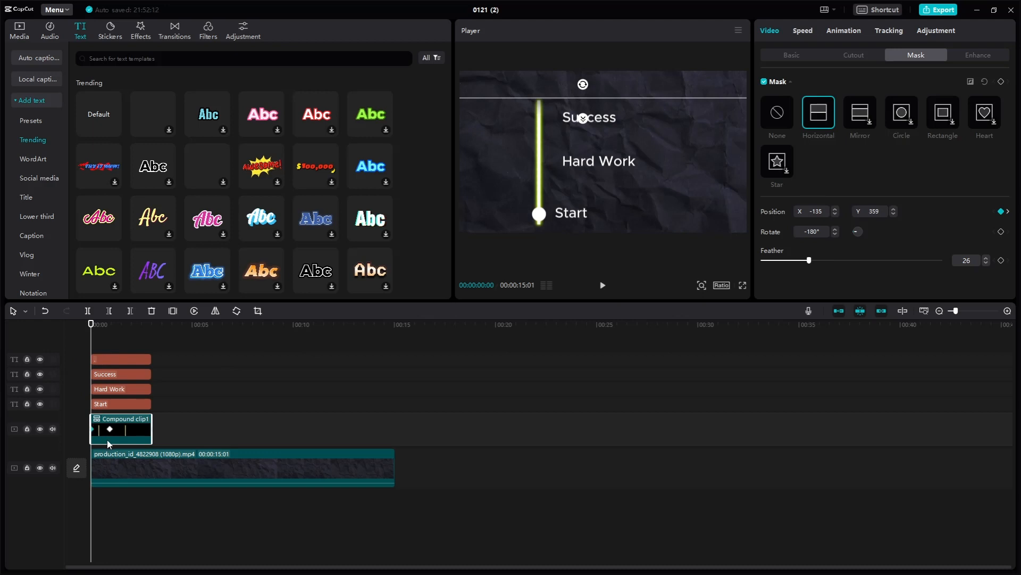
scroll(109, 441, "up", 5)
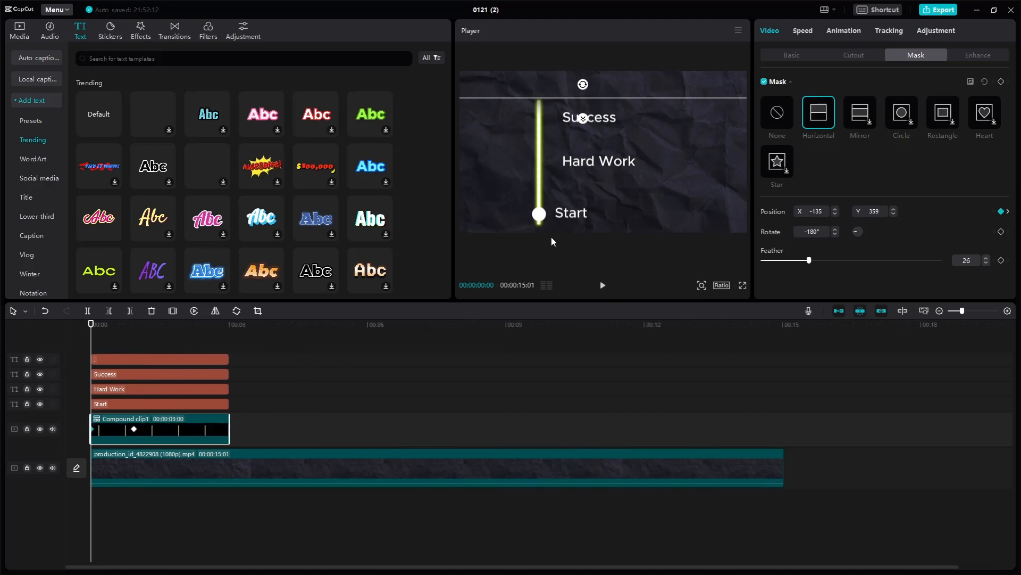
left_click_drag(589, 96, 589, 208)
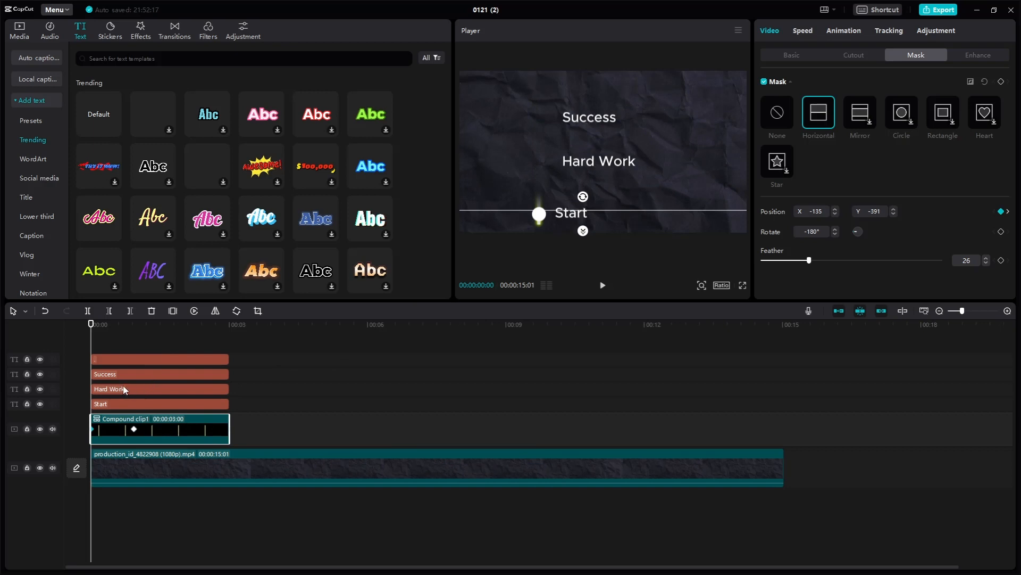
Step: Play back the line's reveal from the start, and reduce the mask's feather with the playhead at 00:00:00:10
left_click_drag(90, 359, 129, 355)
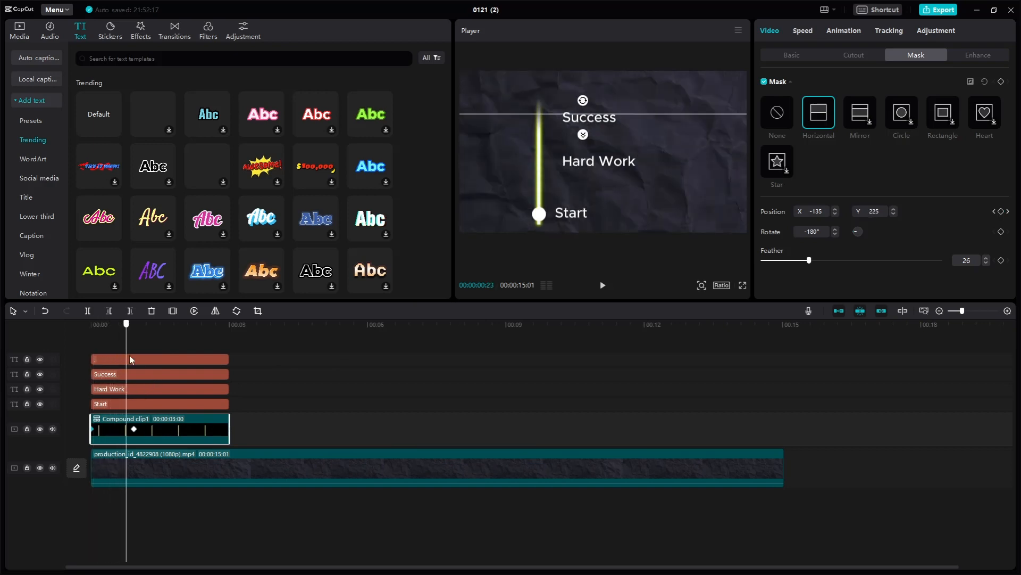
key("Home")
key("space")
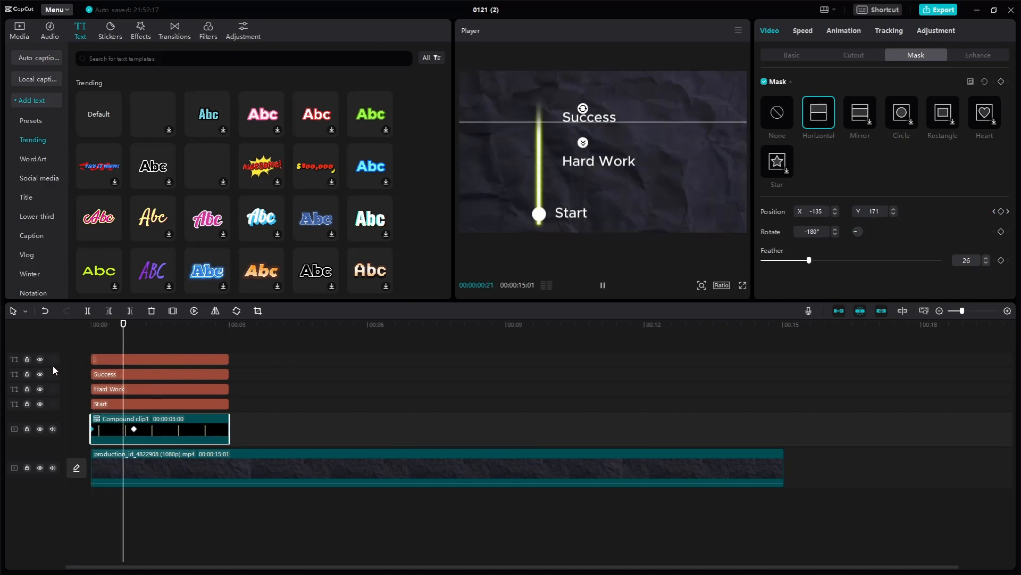
key("space")
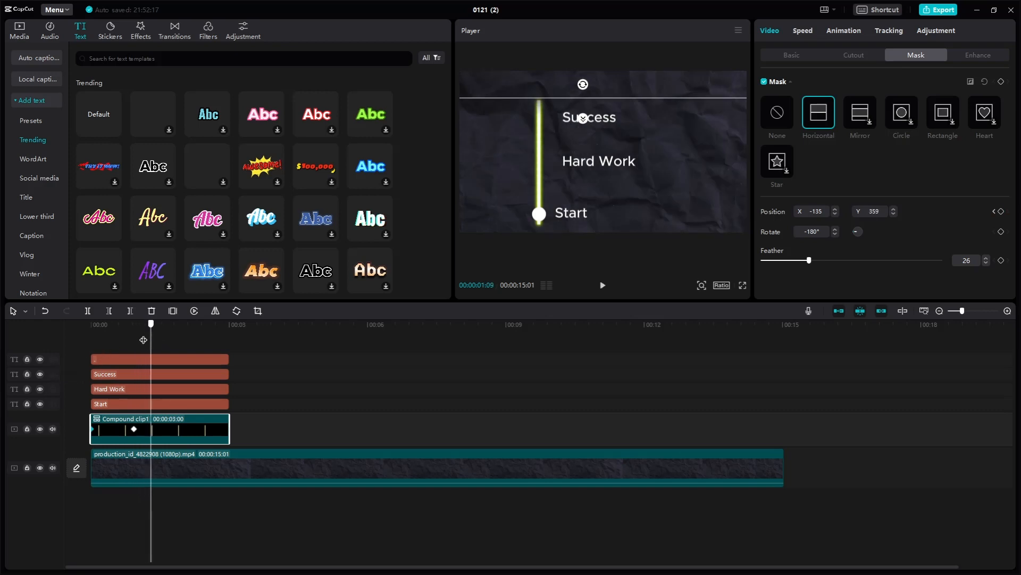
left_click_drag(143, 339, 106, 347)
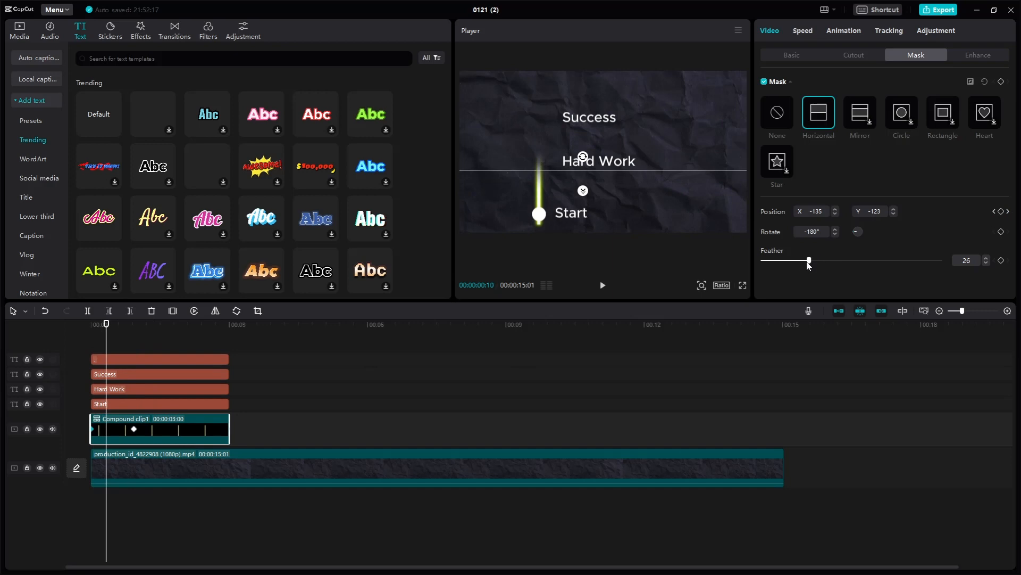
left_click_drag(808, 260, 780, 264)
Step: Duplicate the white dot's text clip onto a new track above the original
left_click(134, 360)
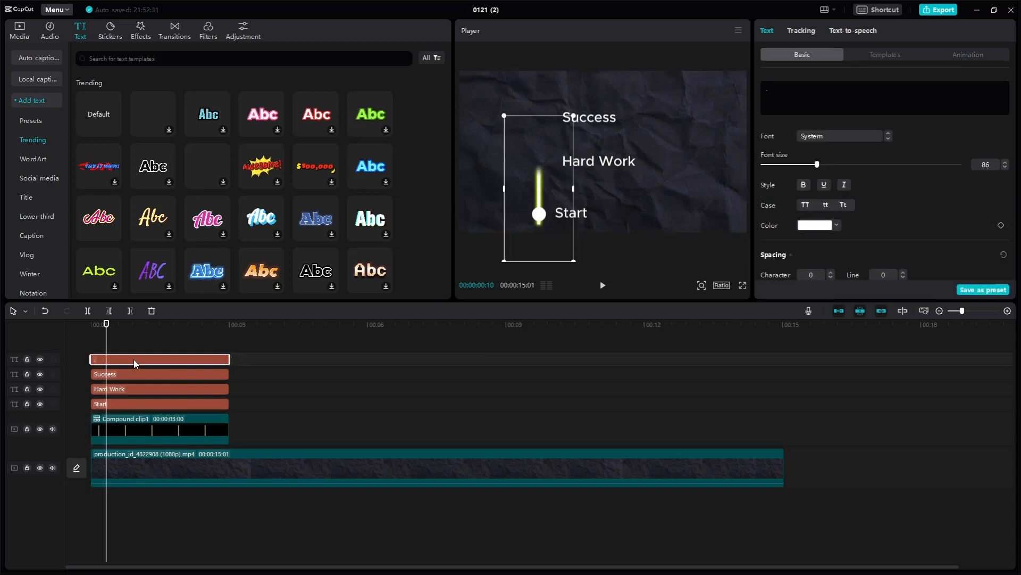
left_click_drag(134, 360, 136, 344, "alt")
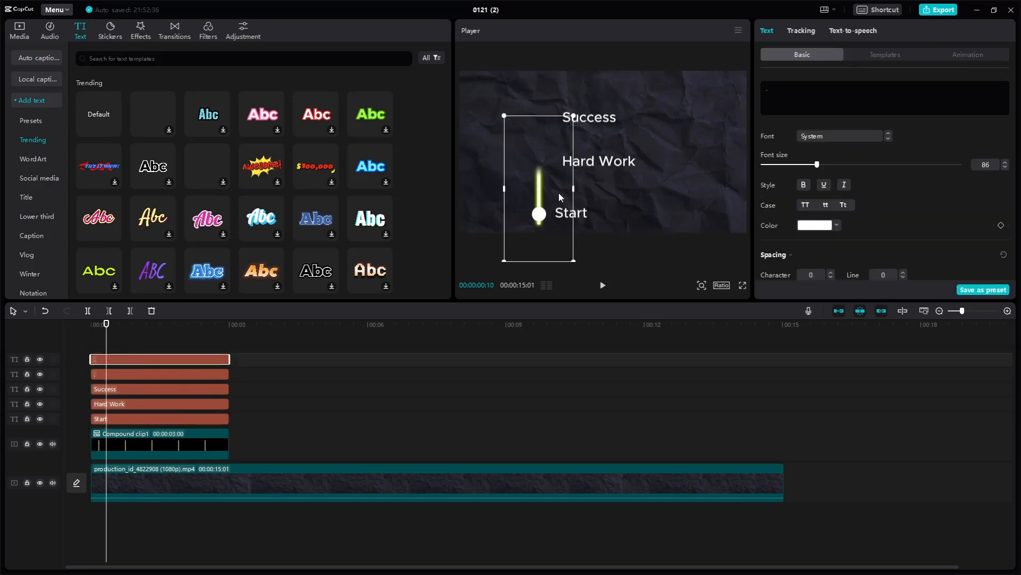
Step: Place the duplicated dot beside Hard Work, and paste a third dot and position it beside Success
left_click_drag(545, 216, 542, 162)
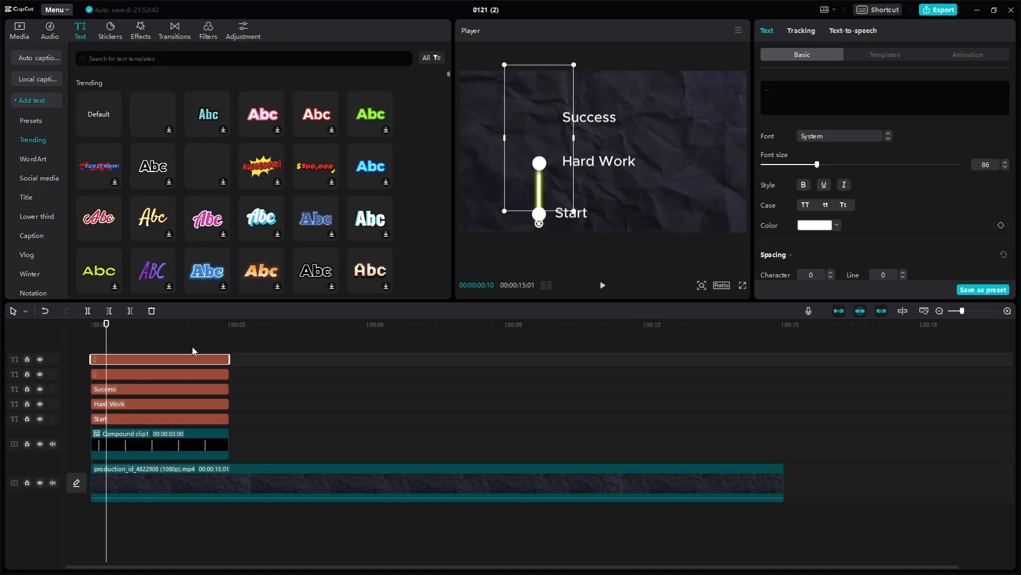
key("ctrl+v")
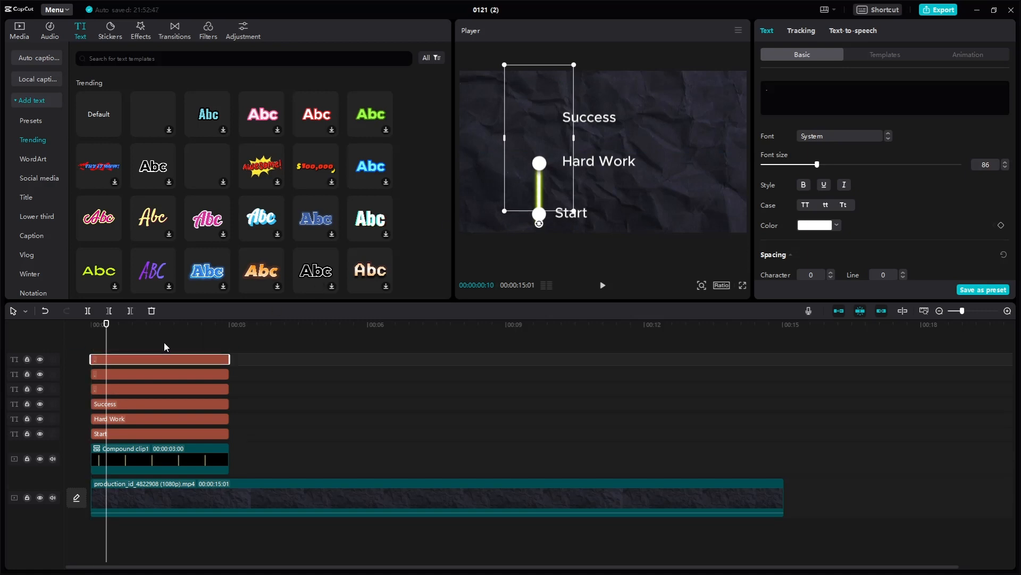
left_click_drag(547, 164, 541, 120)
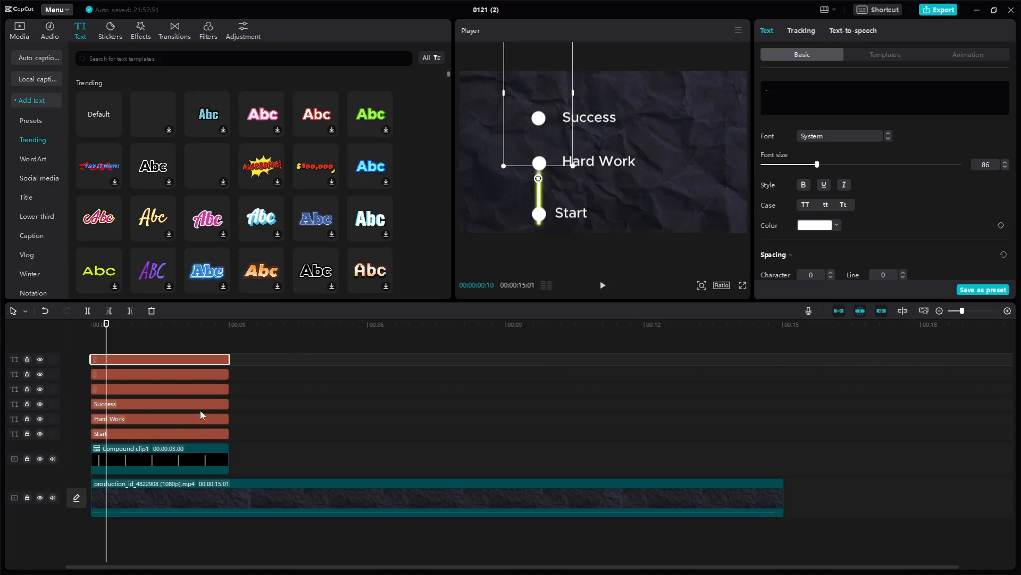
Step: Shift the Hard Work dot clip to start at 00:00:00:10 and the Success dot clip at 00:00:00:24, and play back the timing
left_click_drag(126, 377, 171, 362)
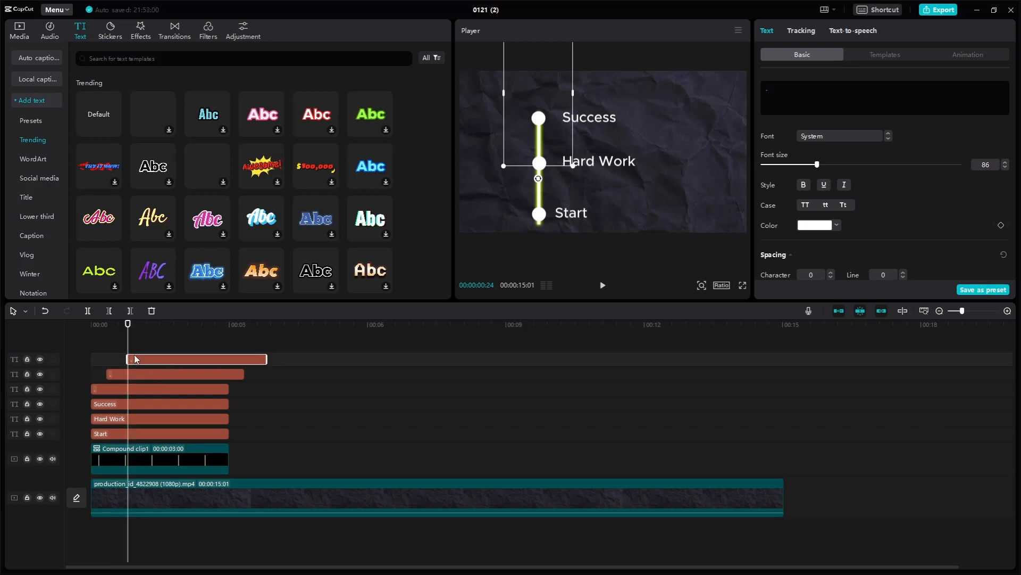
key("Home")
key("space")
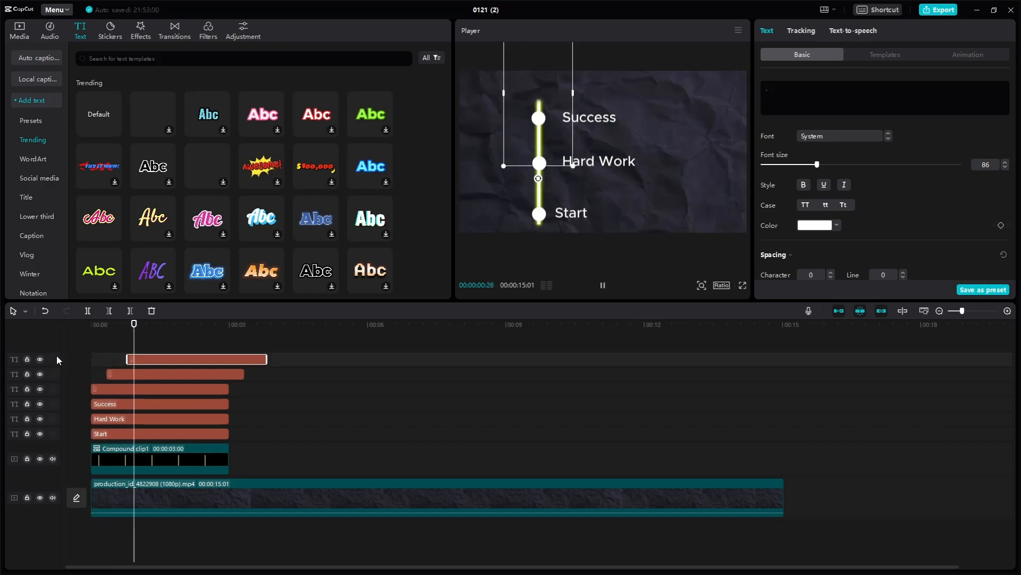
key("space")
key("Home")
key("space")
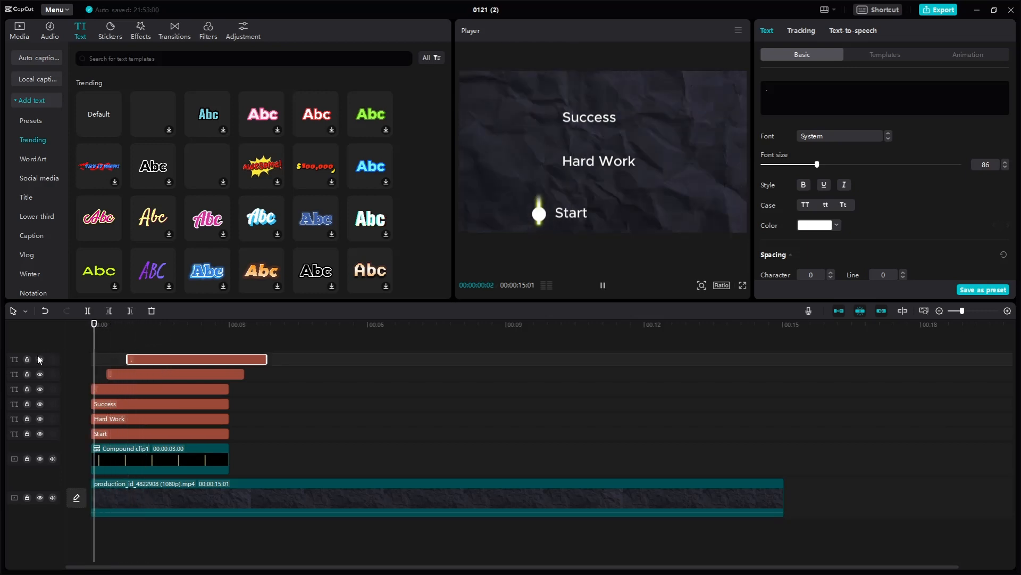
key("space")
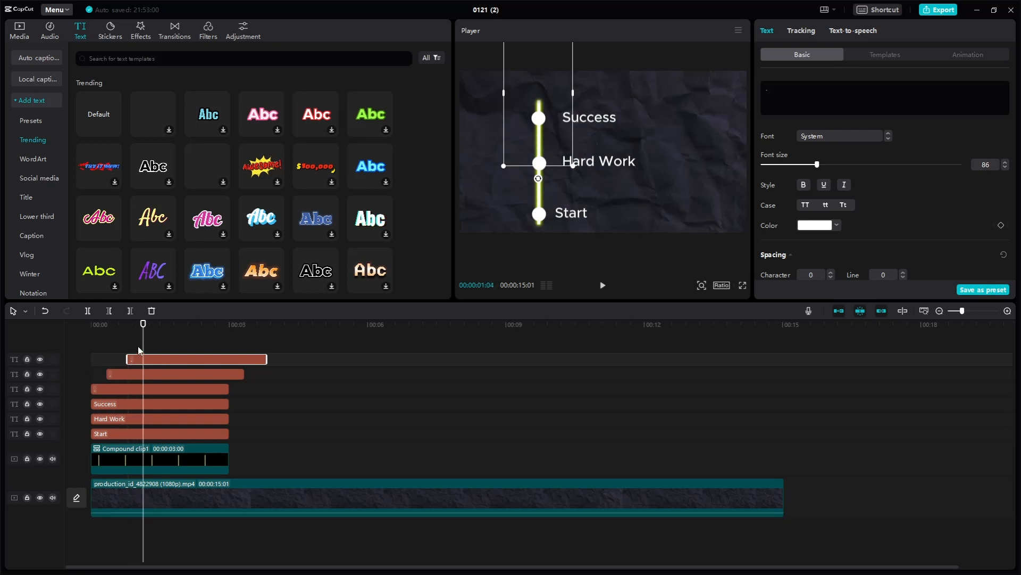
key("Home")
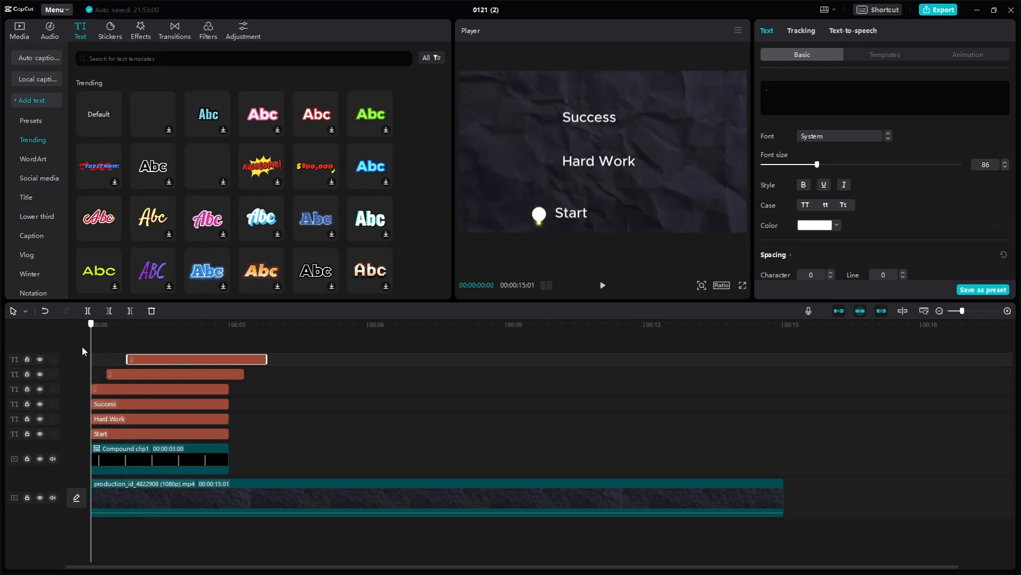
Step: Apply the Mini Zoom in animation to the dot beside Start with a duration of 0.2 s
left_click(556, 219)
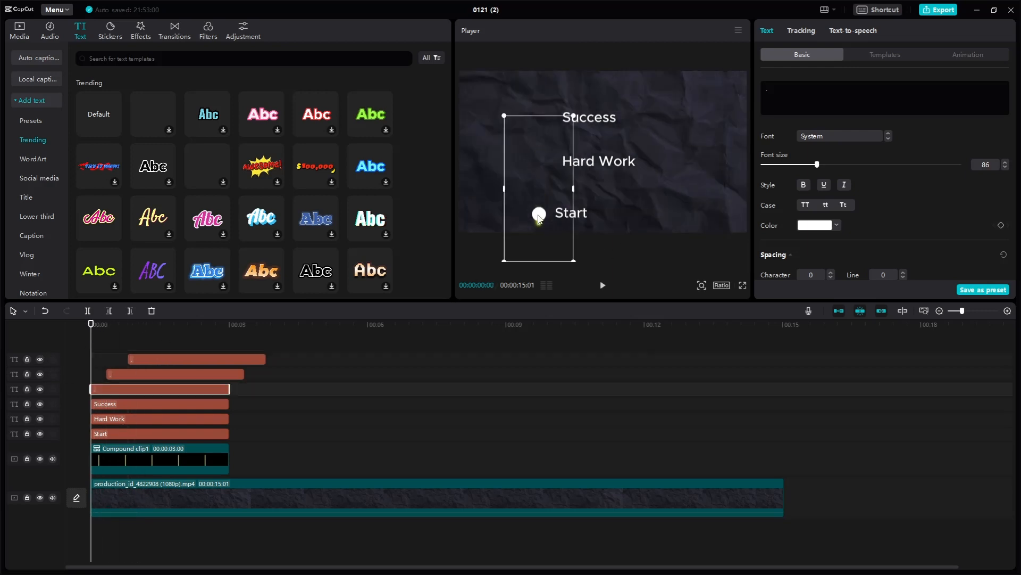
left_click(946, 55)
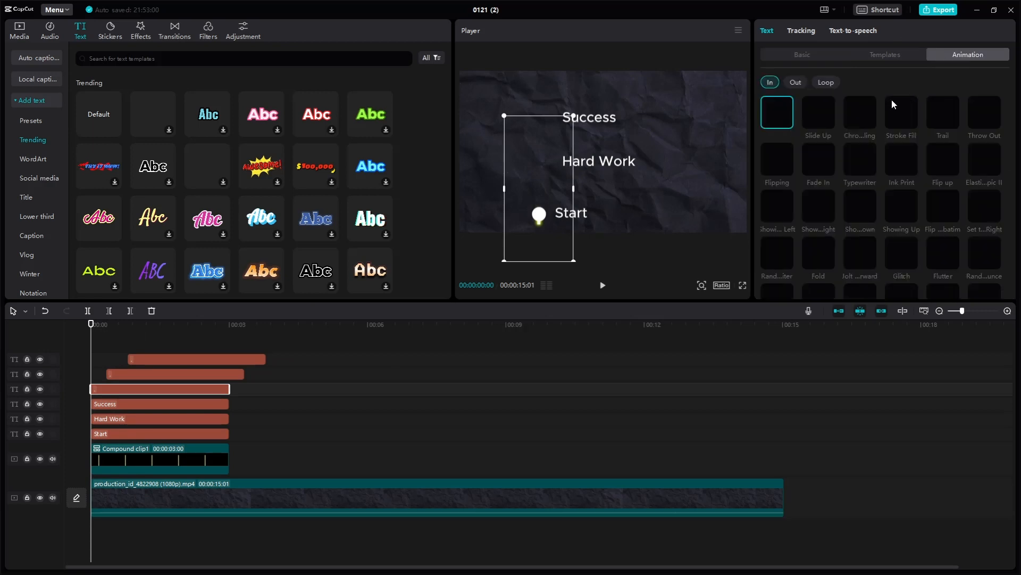
scroll(967, 196, "down", 2)
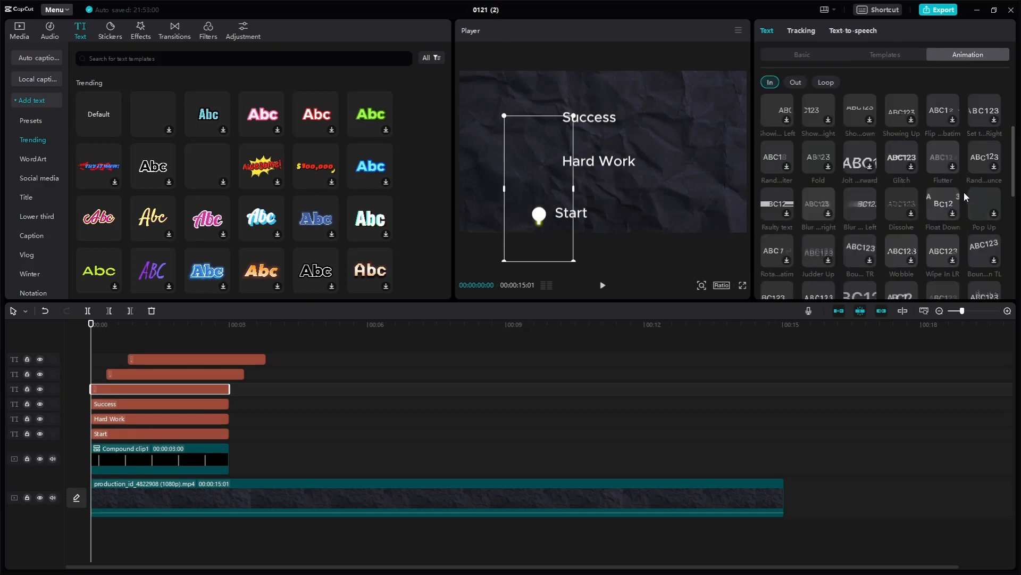
scroll(965, 196, "down", 5)
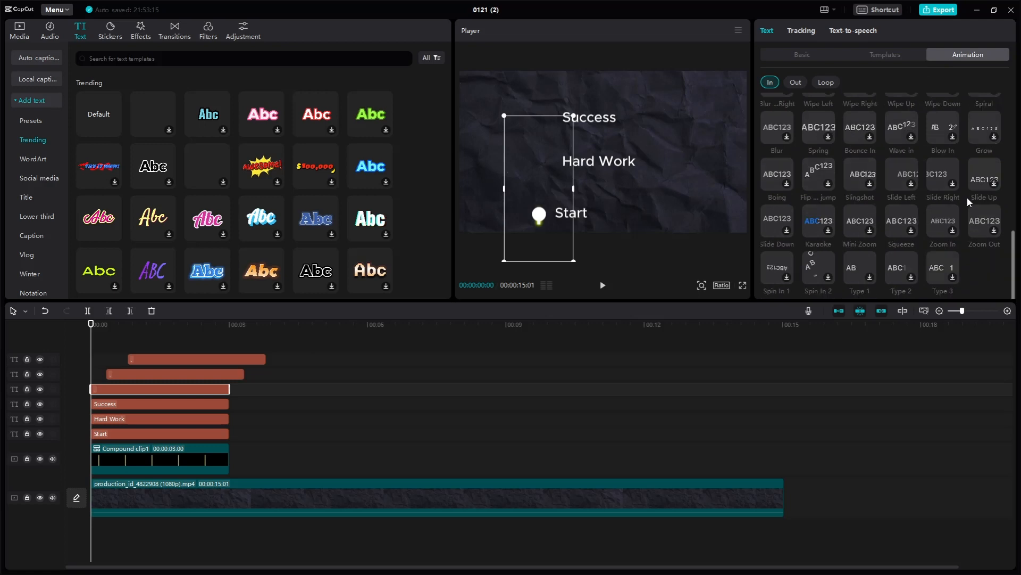
scroll(956, 206, "up", 7)
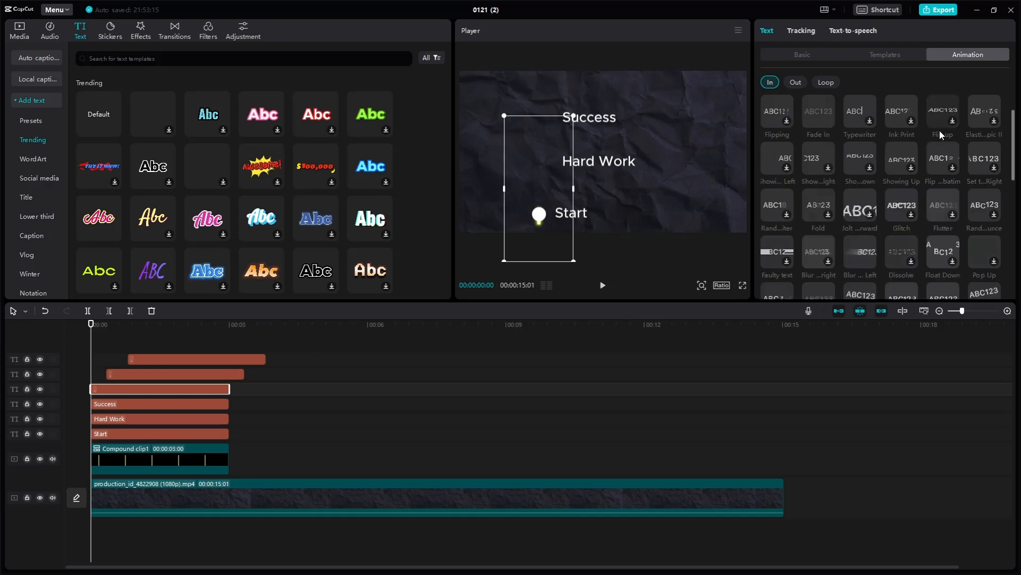
scroll(941, 132, "down", 3)
scroll(942, 135, "down", 3)
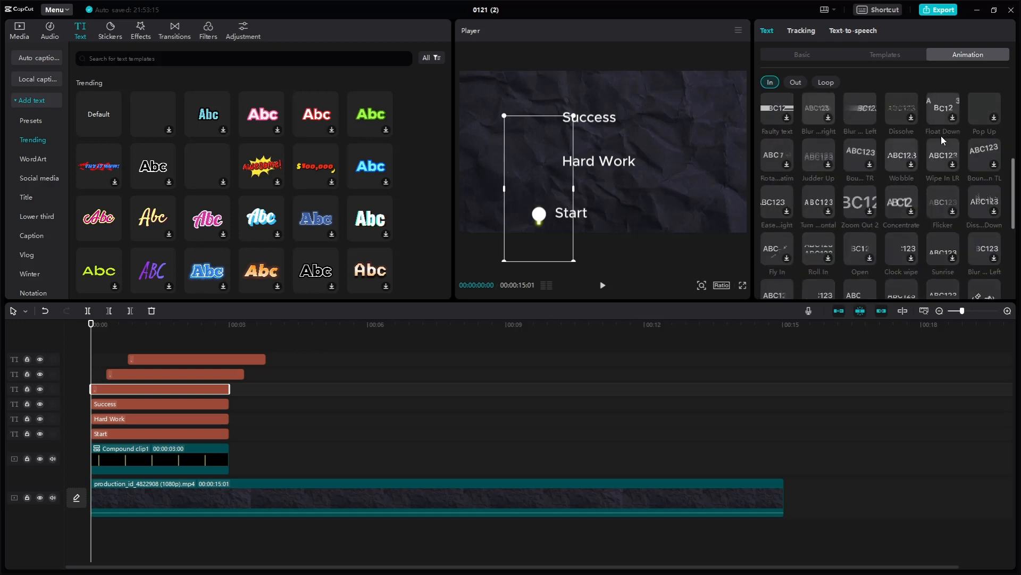
scroll(942, 135, "down", 2)
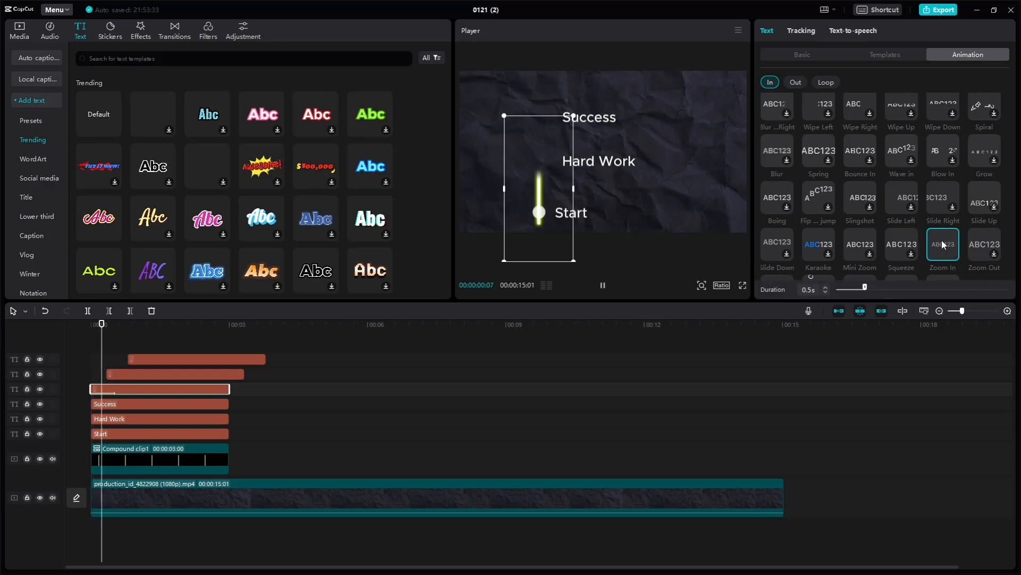
left_click(857, 247)
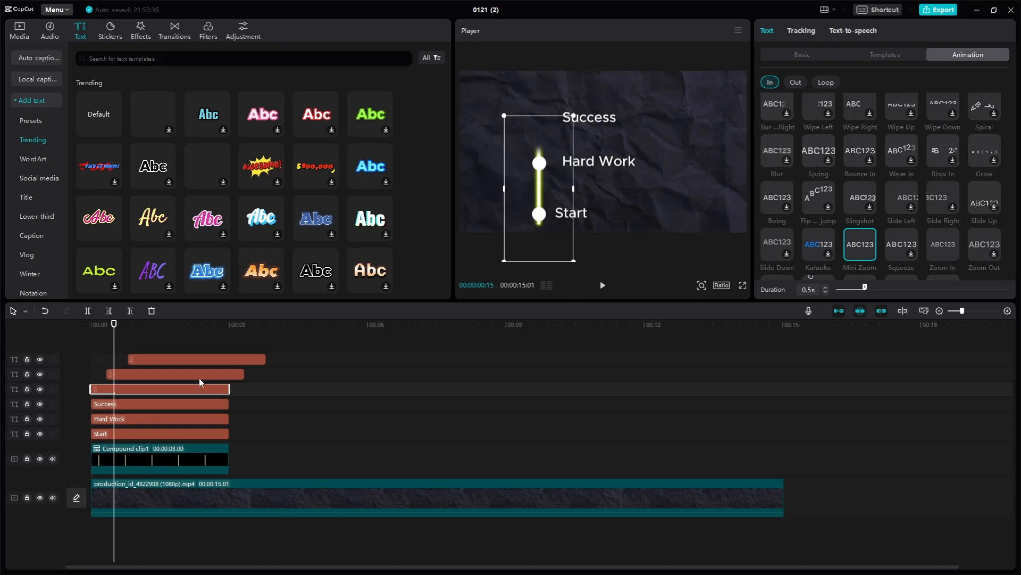
left_click_drag(865, 288, 846, 292)
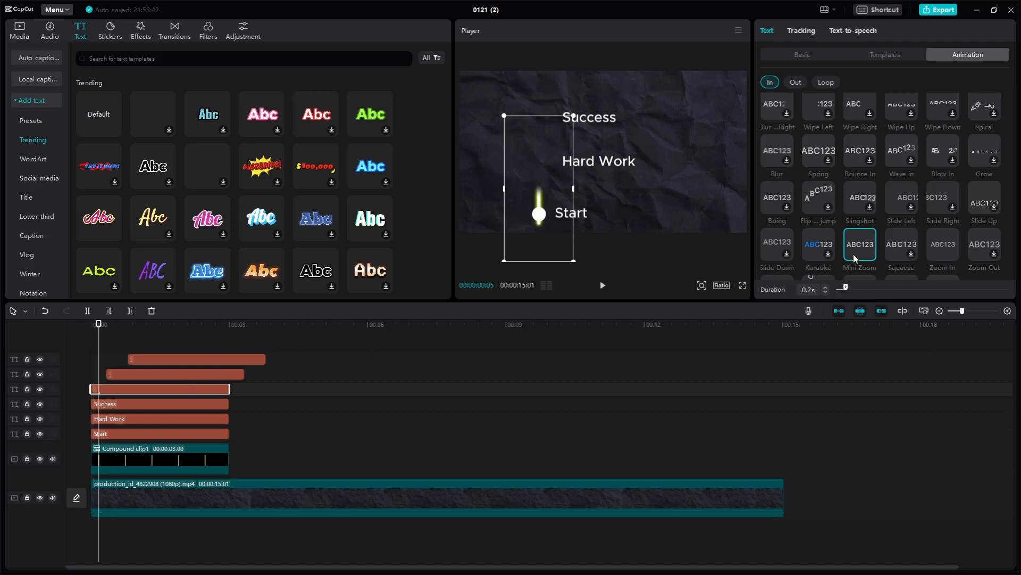
Step: Apply the Mini Zoom in animation with a 0.2 s duration to the dots beside Hard Work and Success
left_click(137, 374)
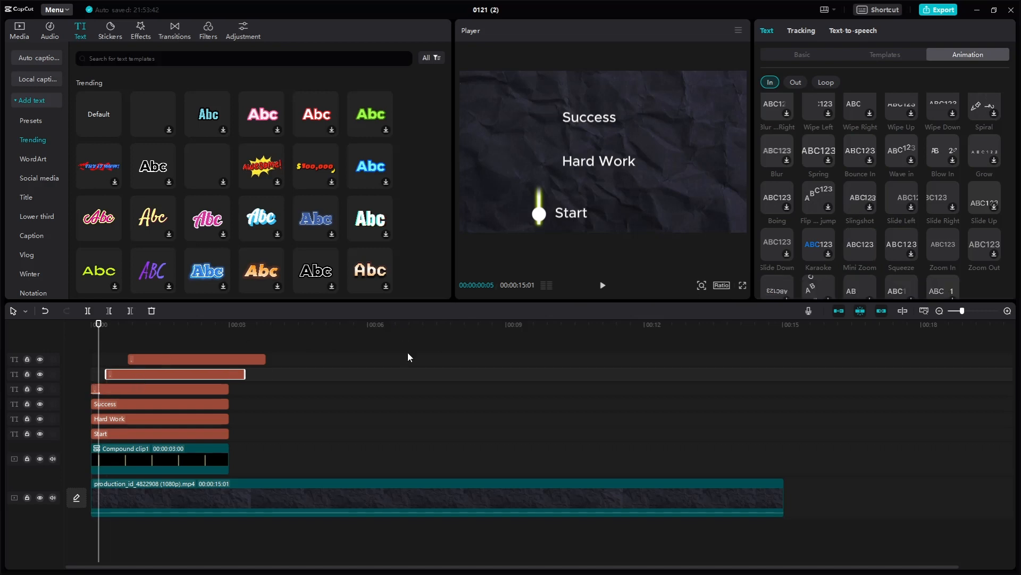
left_click(870, 251)
left_click_drag(865, 288, 849, 289)
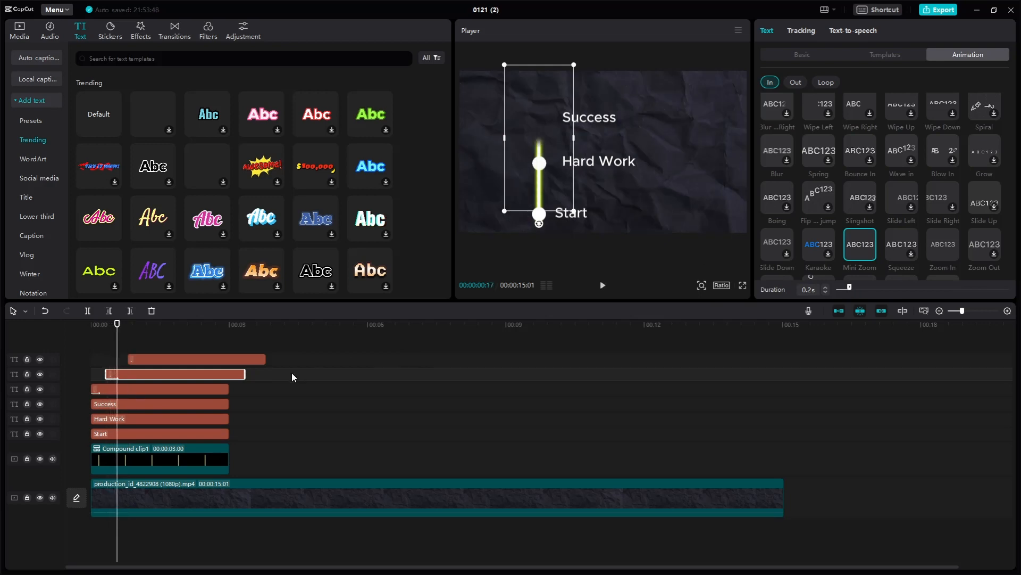
left_click(206, 359)
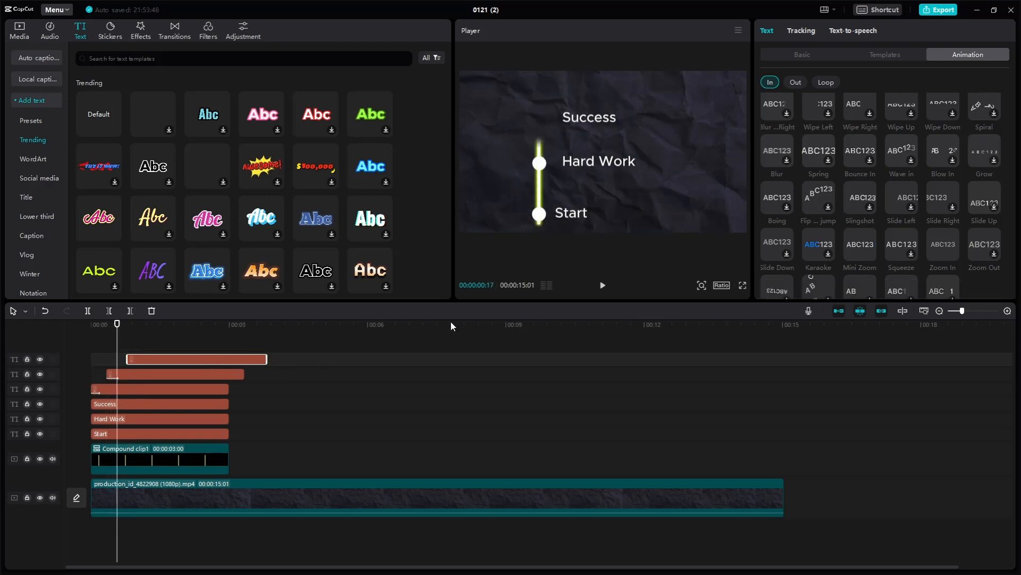
left_click(868, 249)
left_click_drag(858, 288, 849, 288)
Step: Play back the dots' entrance animations from the start and check the animation settings of the individual dot clips
left_click(139, 366)
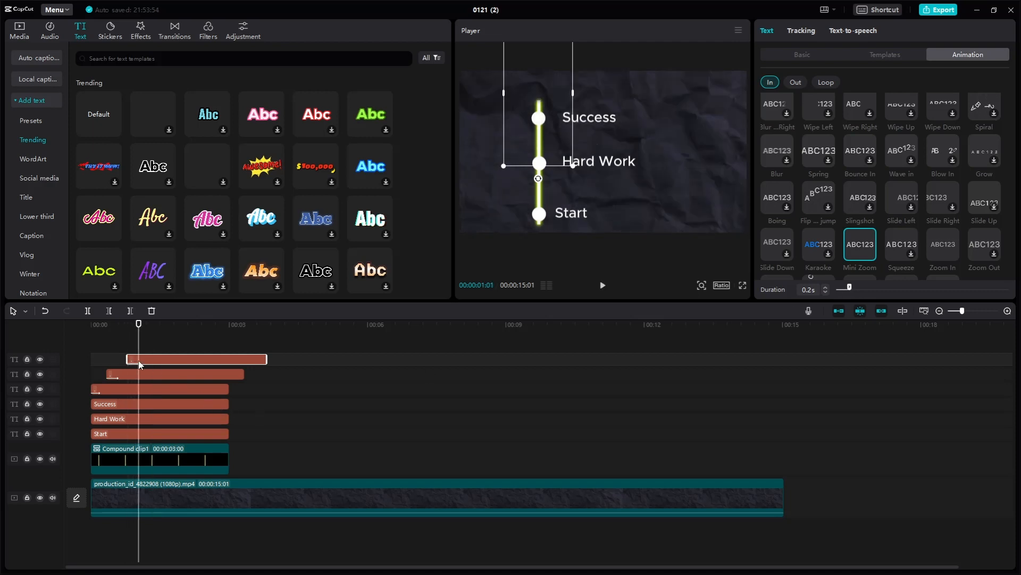
key("space")
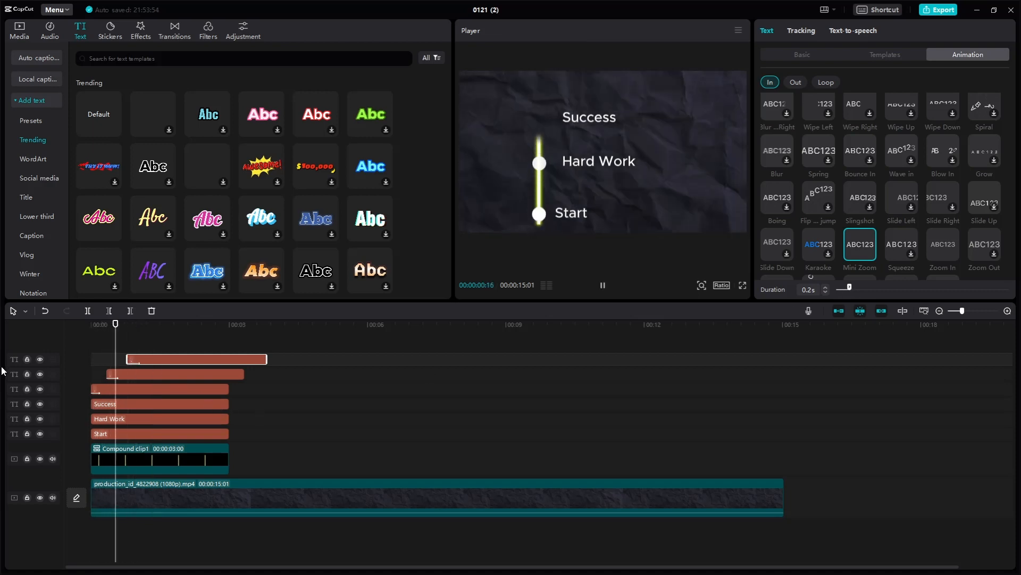
key("space")
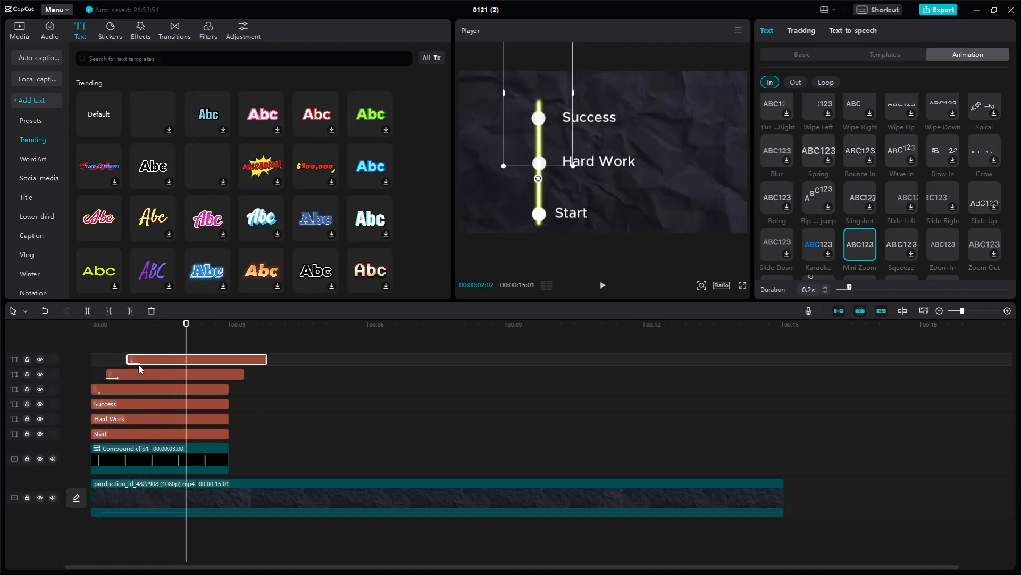
left_click(113, 391)
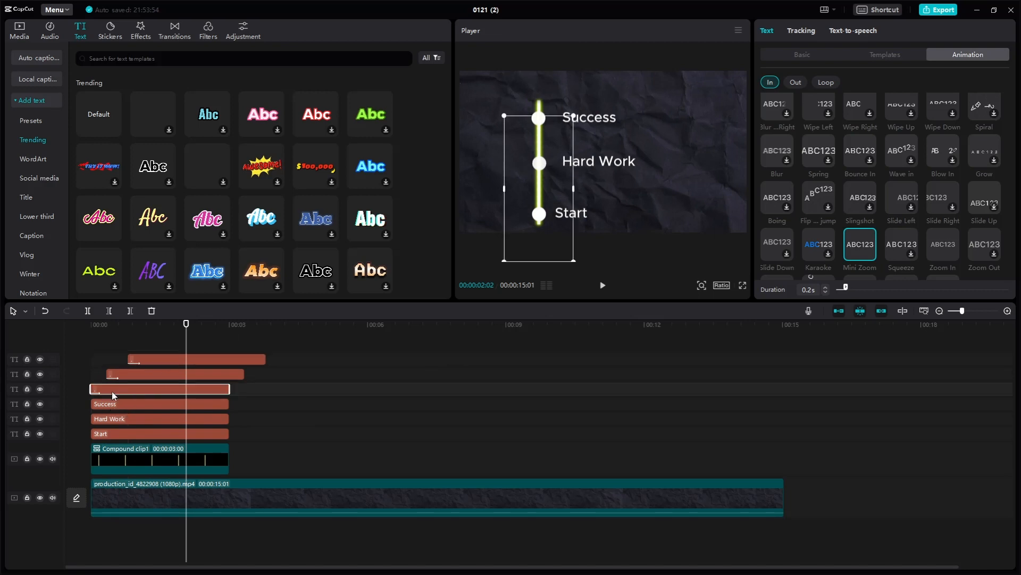
left_click_drag(186, 350, 74, 357)
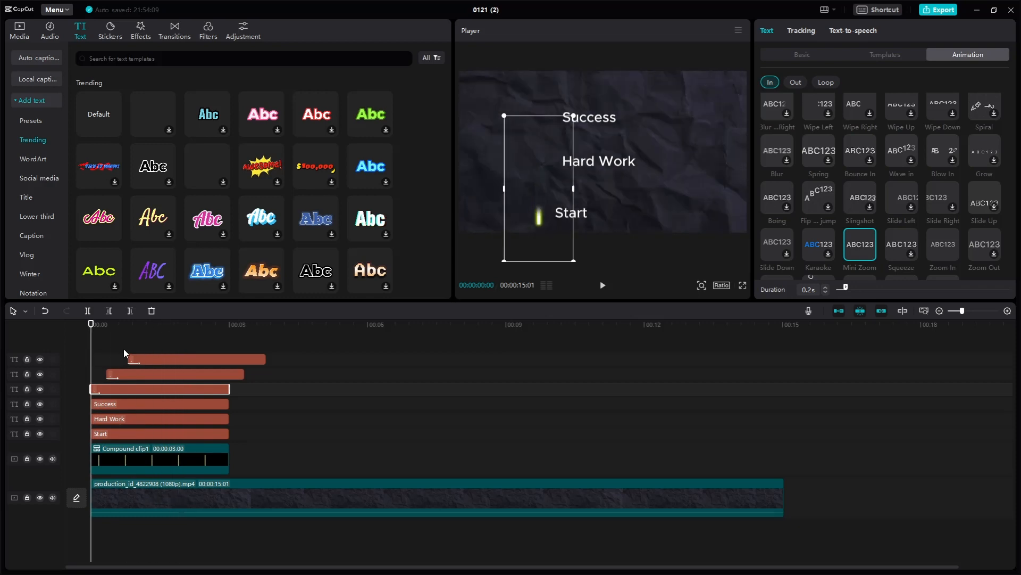
left_click(144, 362)
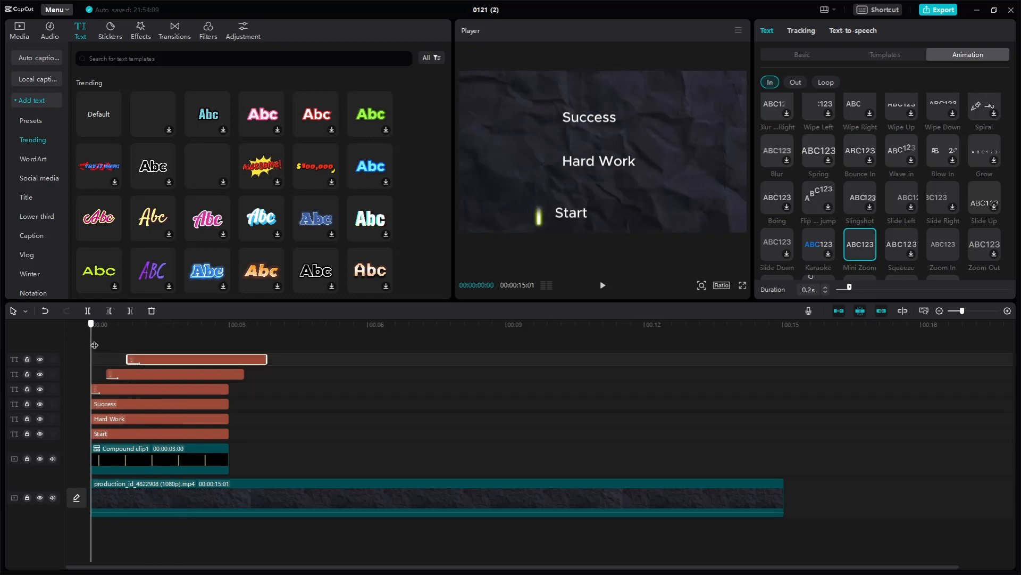
left_click_drag(92, 345, 78, 360)
left_click(105, 338)
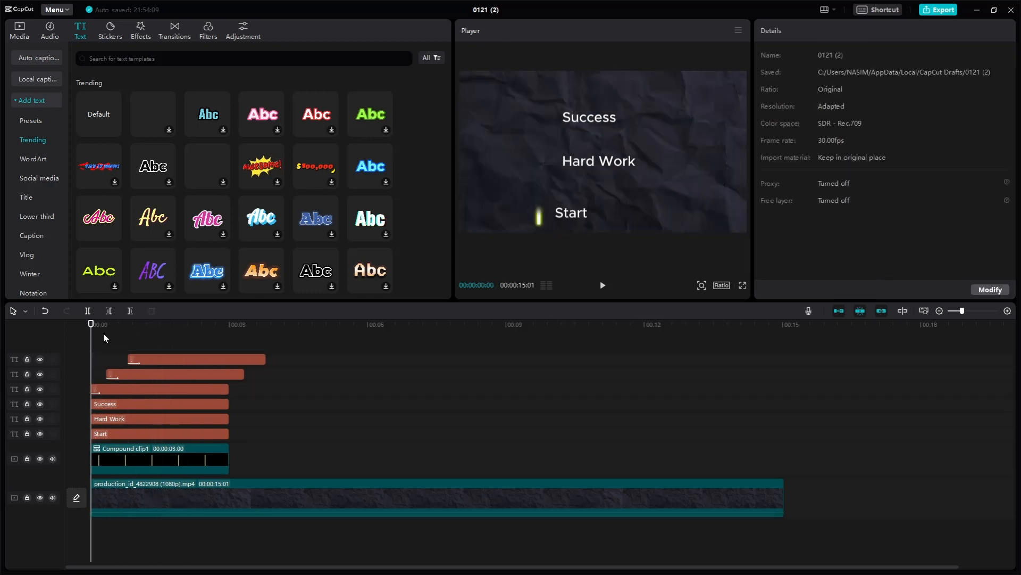
left_click_drag(105, 329, 46, 364)
left_click(121, 390)
key("space")
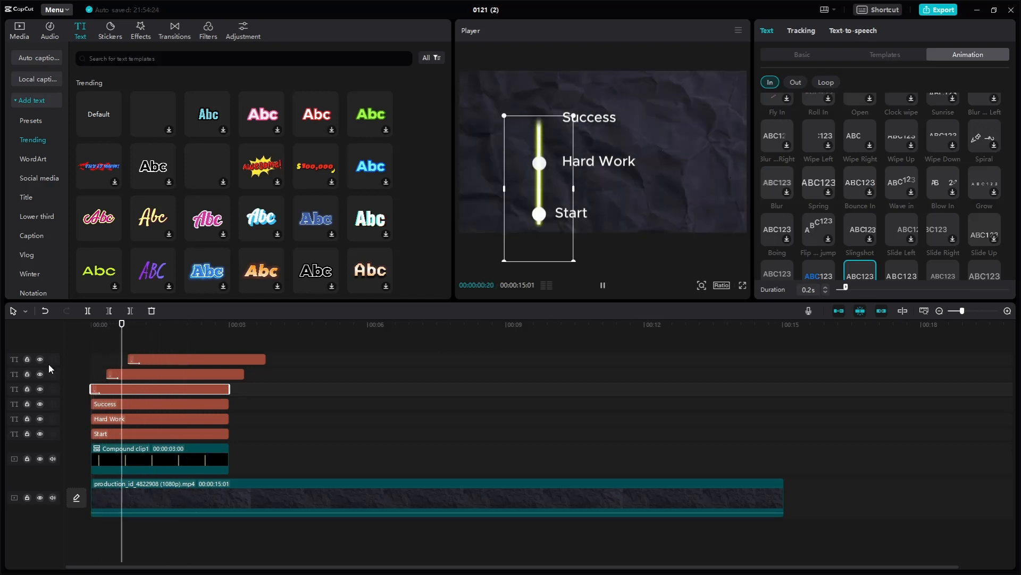
Step: Replay the whole line and dot reveal several times from the start, and select the Start dot's clip
left_click(98, 338)
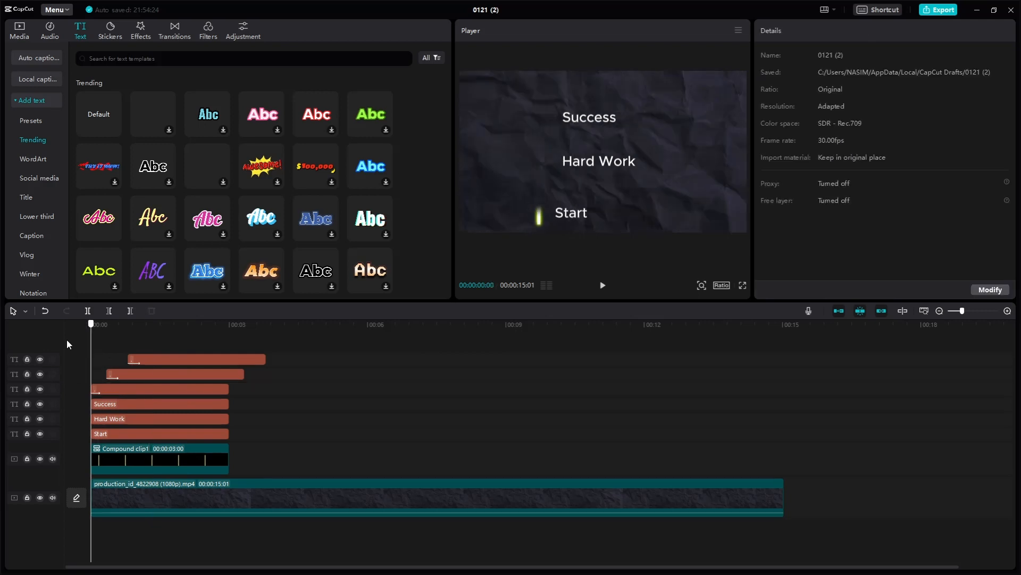
key("space")
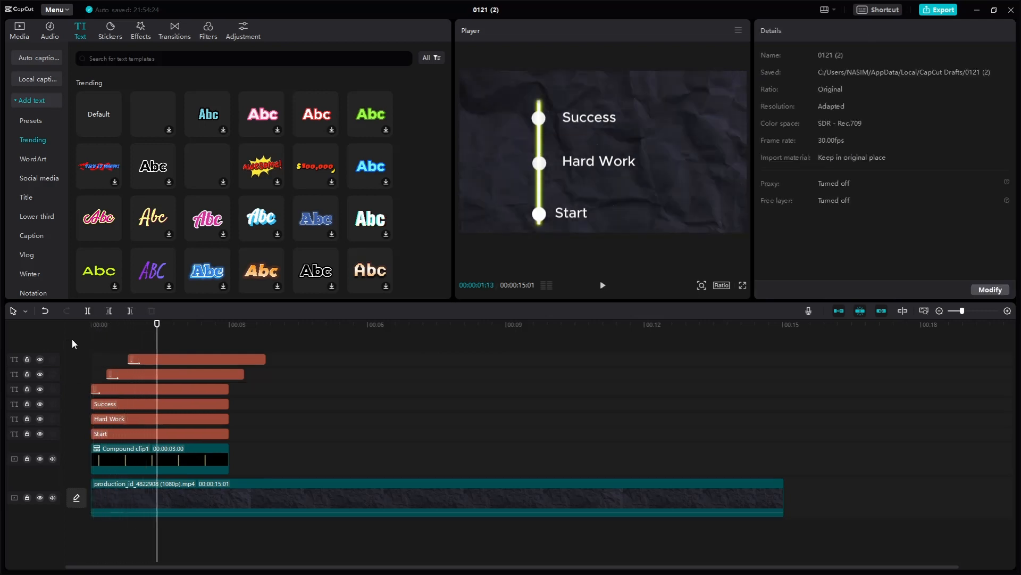
mouse_move(82, 343)
left_mouse_down()
mouse_move(133, 346)
mouse_move(66, 352)
left_mouse_up()
key("space")
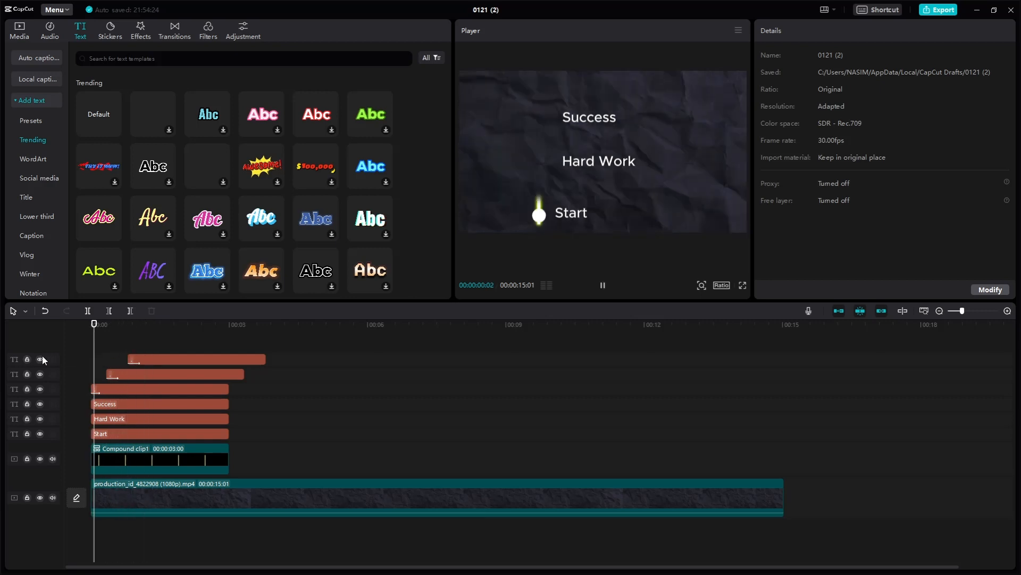
key("space")
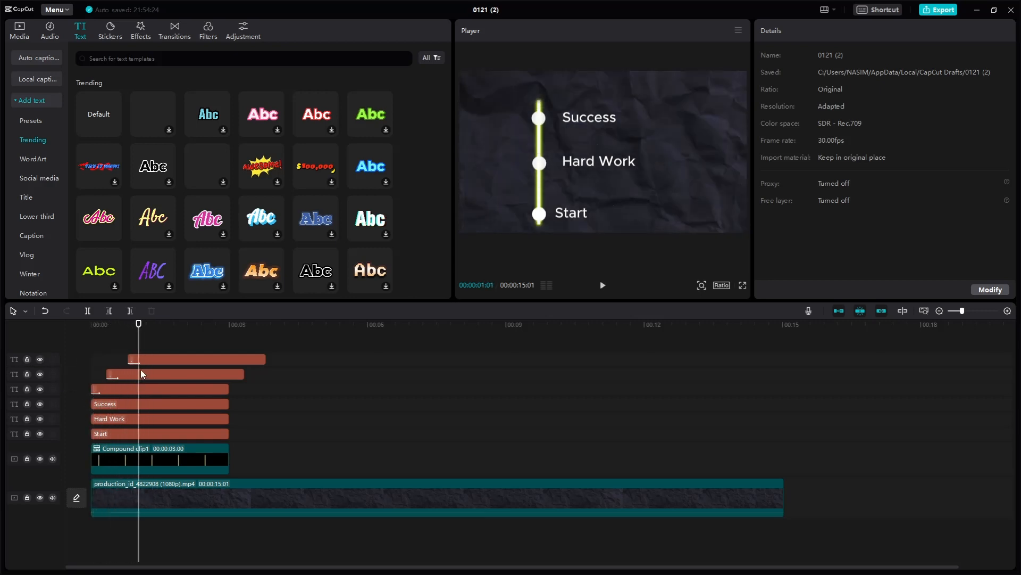
key("space")
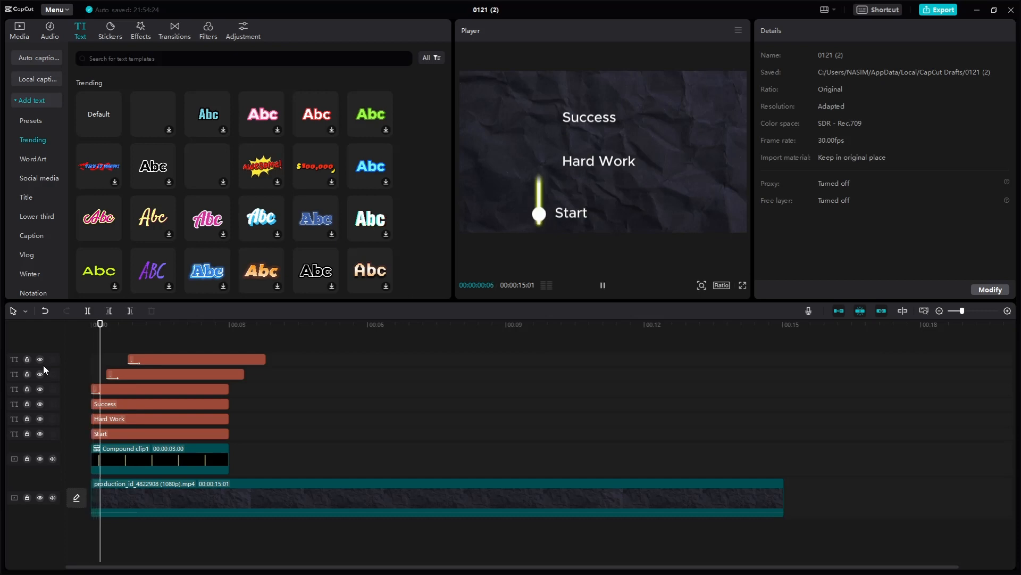
key("space")
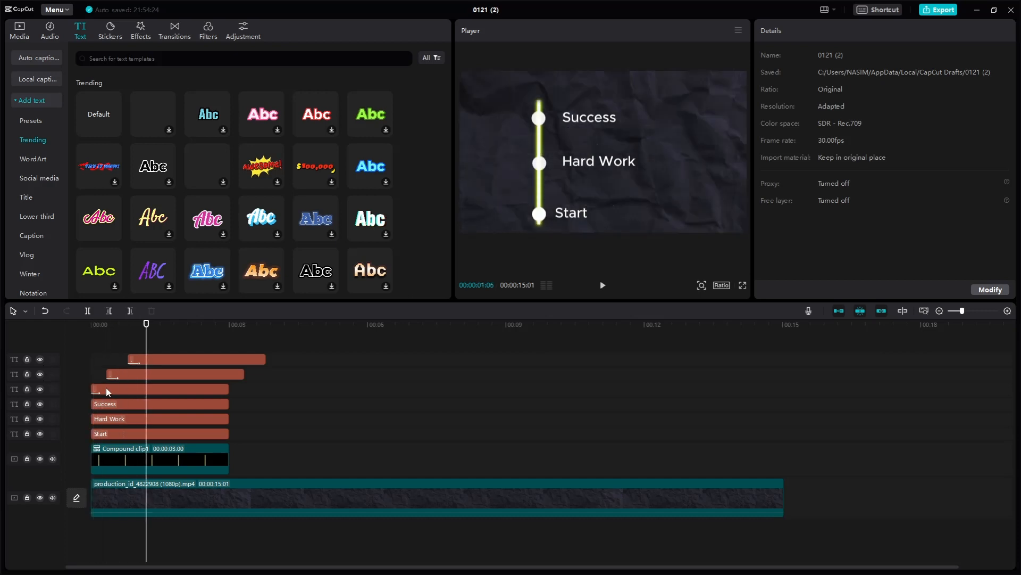
left_click(107, 389)
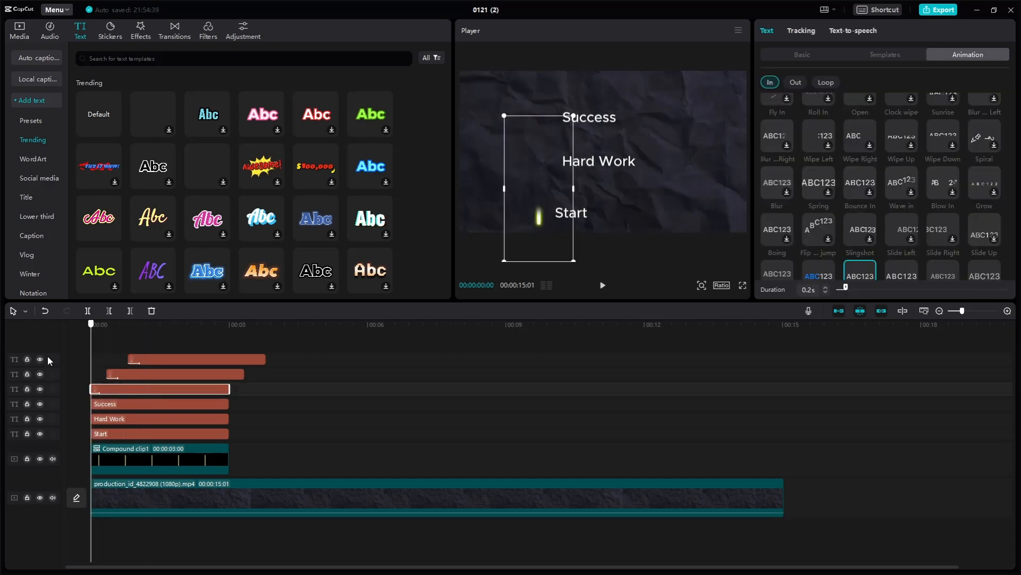
Step: Add a color keyframe at the very start of the clip for the dot beside Start
key("space")
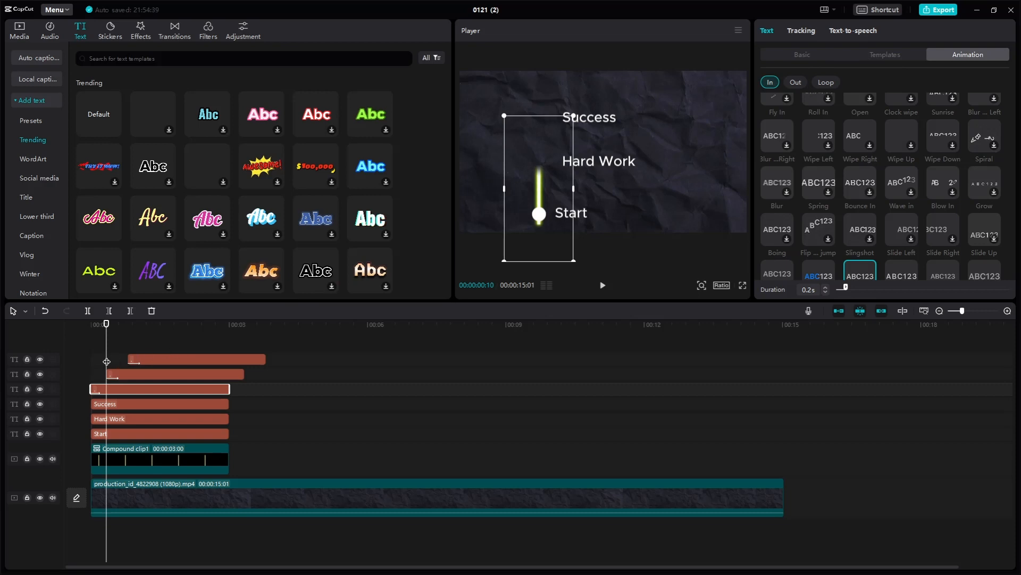
left_click_drag(106, 360, 87, 360)
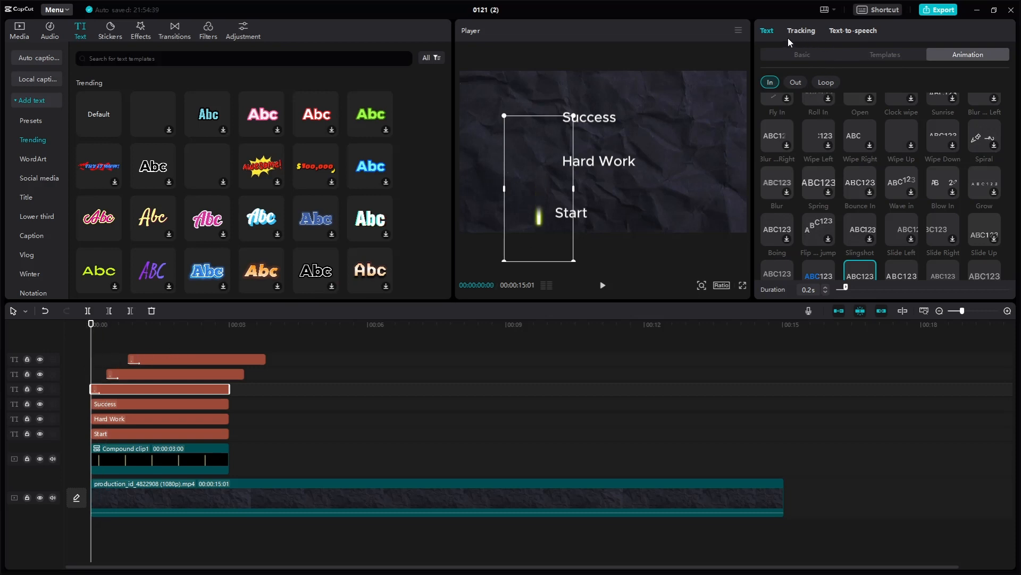
left_click(813, 55)
scroll(888, 196, "down", 3)
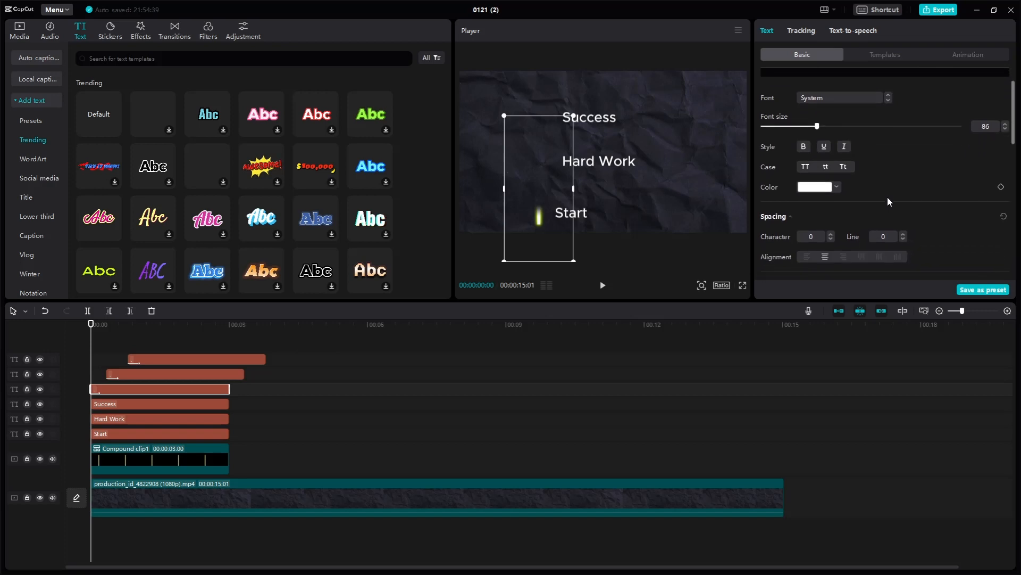
left_click(1000, 187)
mouse_move(92, 362)
left_mouse_down()
mouse_move(123, 365)
mouse_move(85, 365)
left_mouse_up()
Step: Add a second color keyframe to the Start dot at 00:00:00:13 and set its color there to red C62929
key("space")
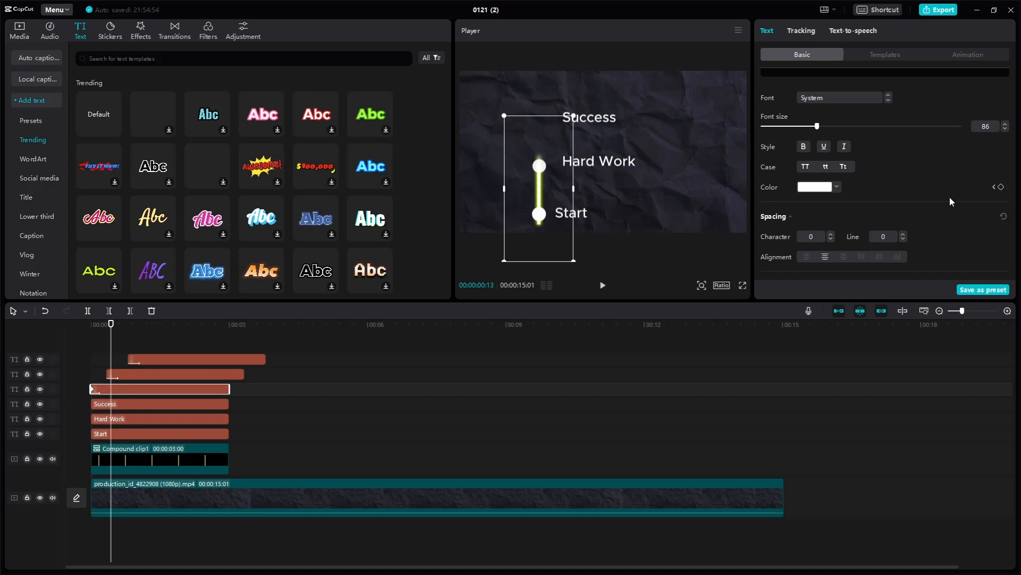
left_click(1001, 187)
left_click(833, 190)
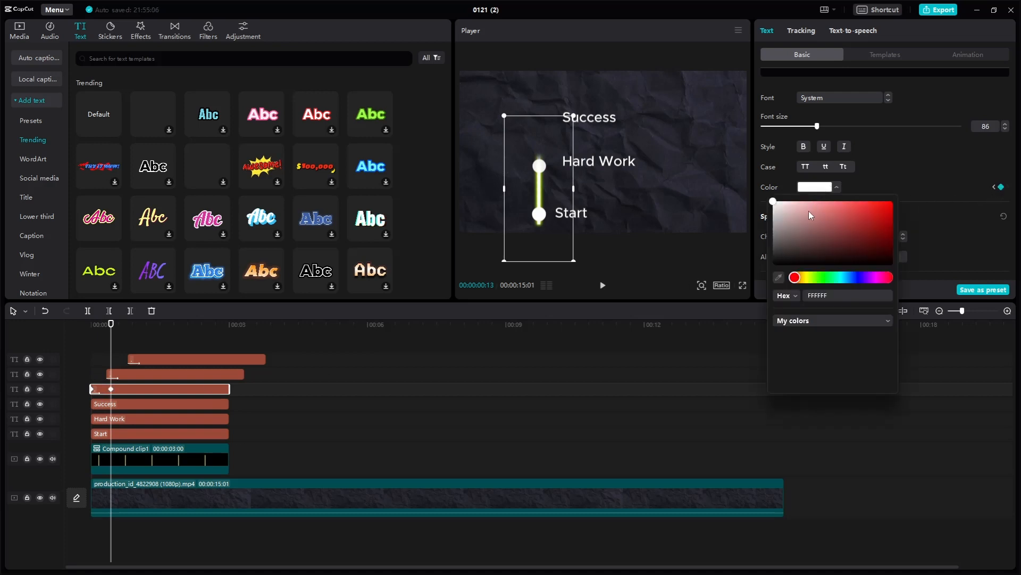
left_click_drag(841, 208, 869, 217)
left_click(893, 184)
Step: Turn on the glow for the dot beside Start and set the glow color to green 38FF00
scroll(834, 205, "down", 8)
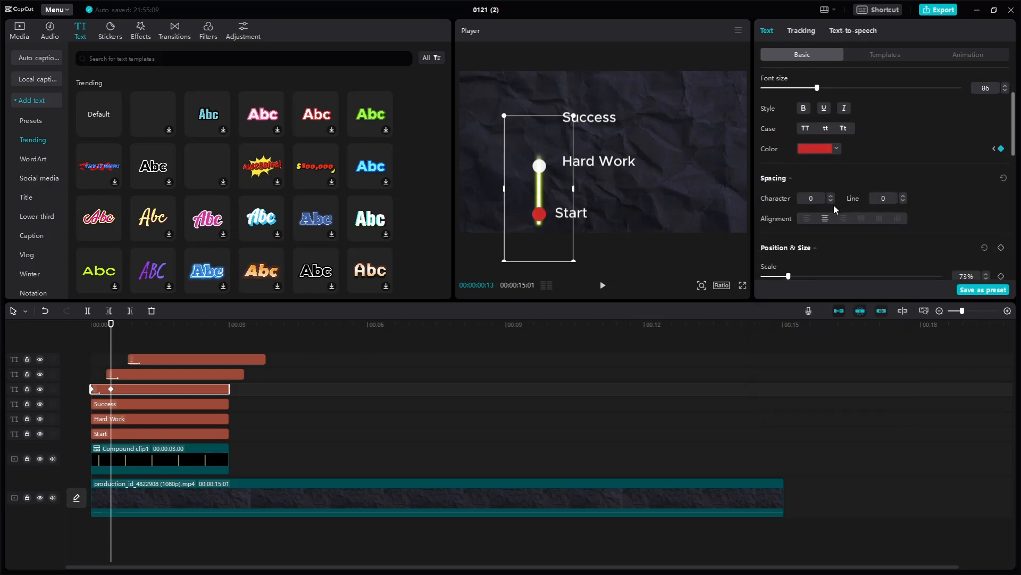
scroll(777, 237, "down", 7)
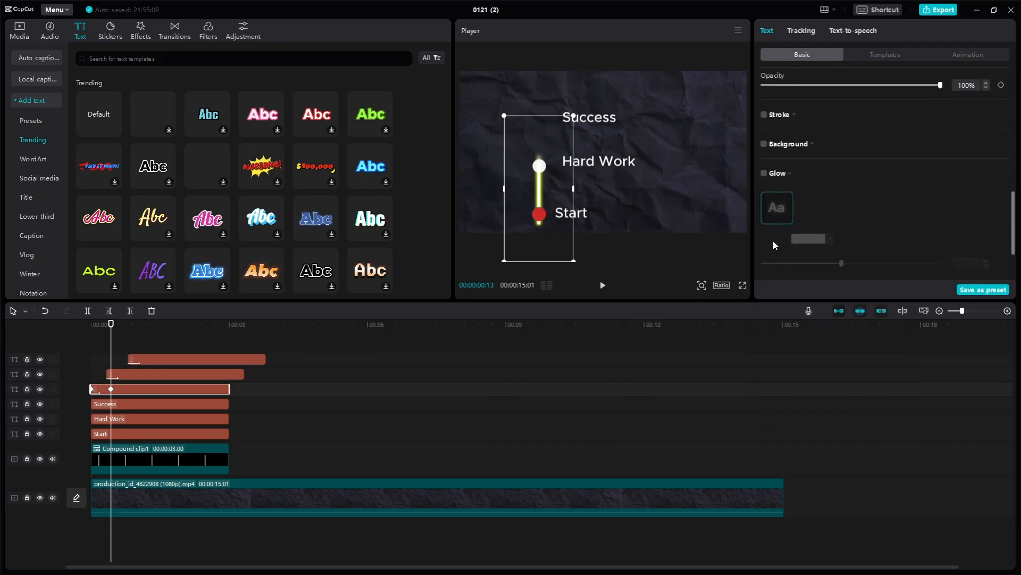
left_click(765, 120)
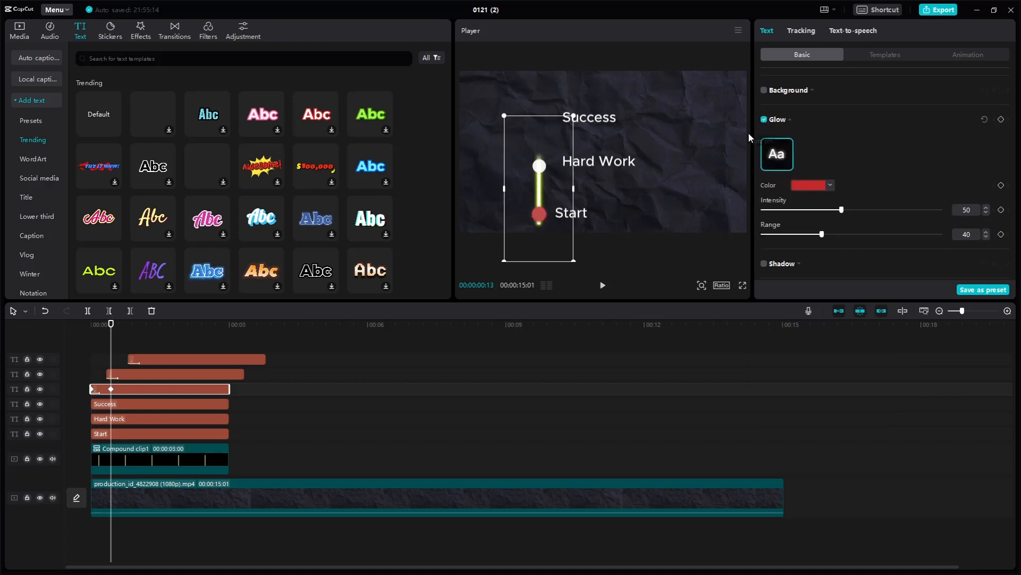
left_click(830, 185)
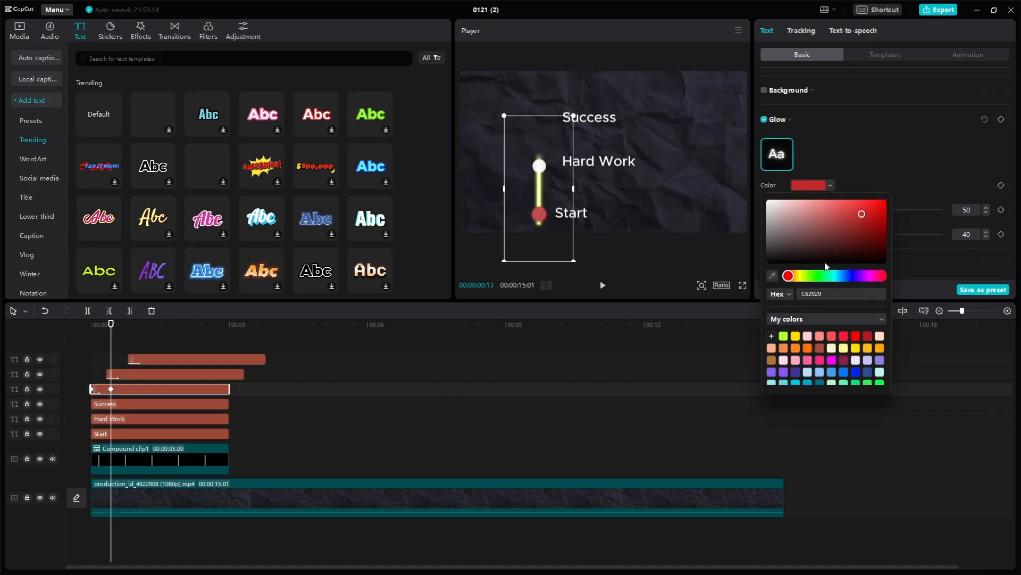
mouse_move(879, 202)
left_mouse_down()
mouse_move(829, 217)
mouse_move(780, 214)
mouse_move(768, 199)
left_mouse_up()
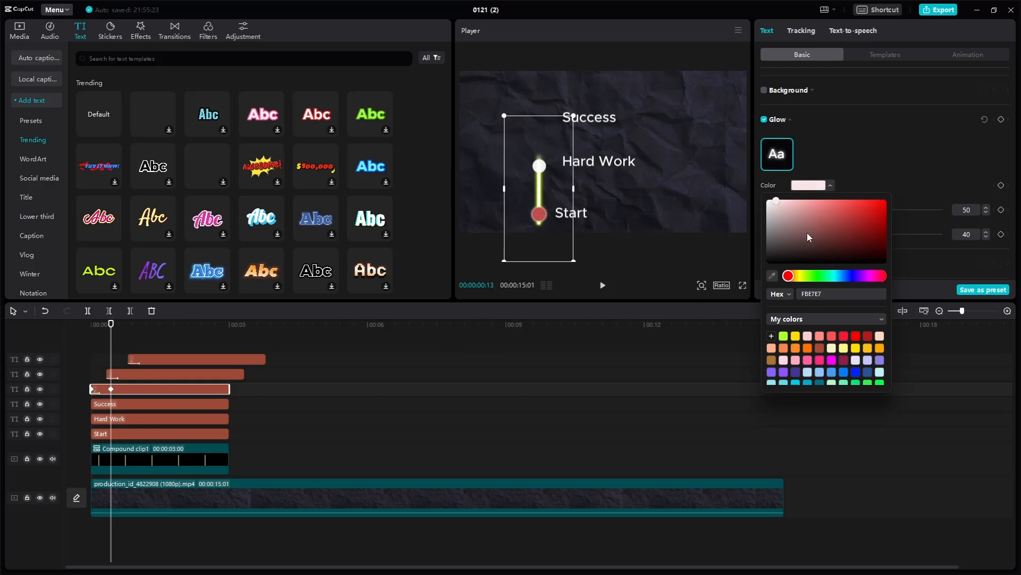
left_click(817, 275)
left_click_drag(849, 229, 889, 203)
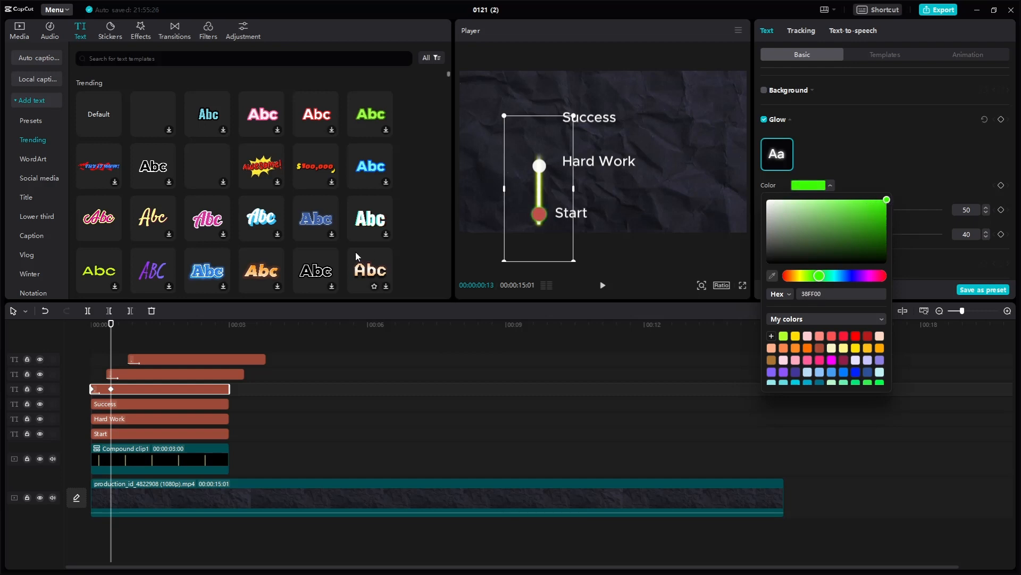
Step: Play the animation from the start to check the Start dot's color change and glow
left_click_drag(110, 323, 64, 340)
key("space")
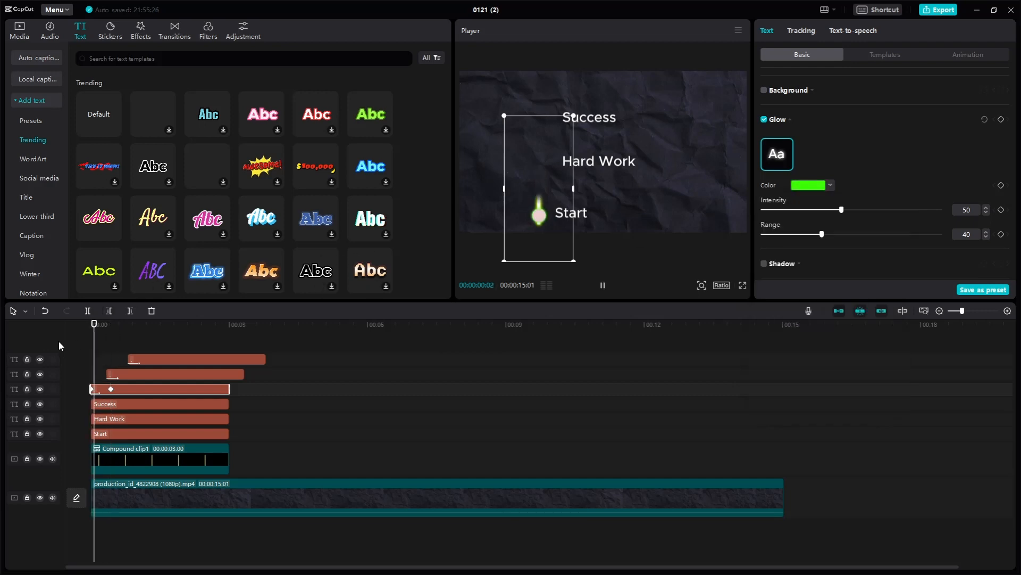
key("space")
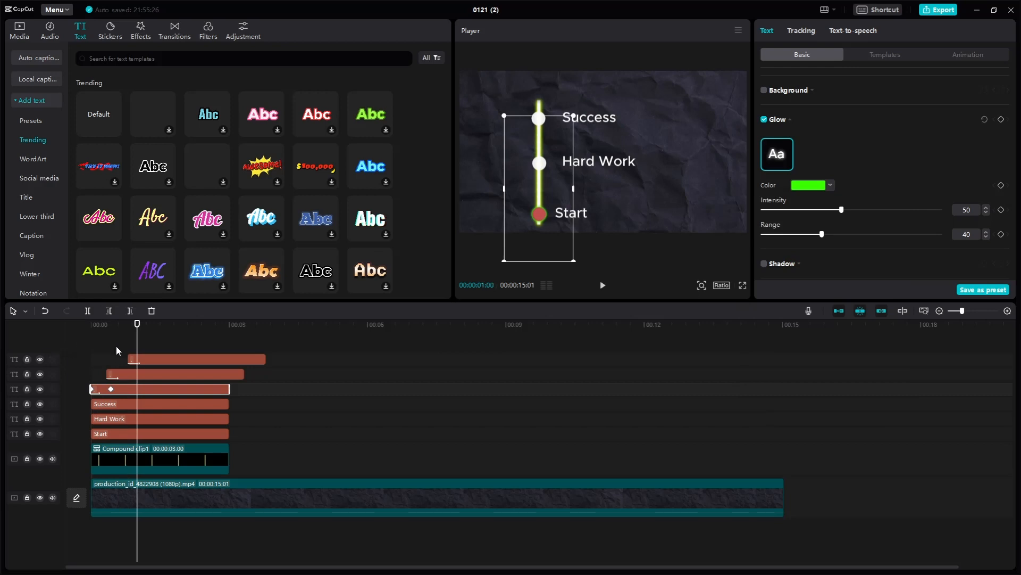
Step: Set the Start dot's color at its 00:00:00:13 keyframe to light green AFFF2C
left_click_drag(138, 353, 111, 360)
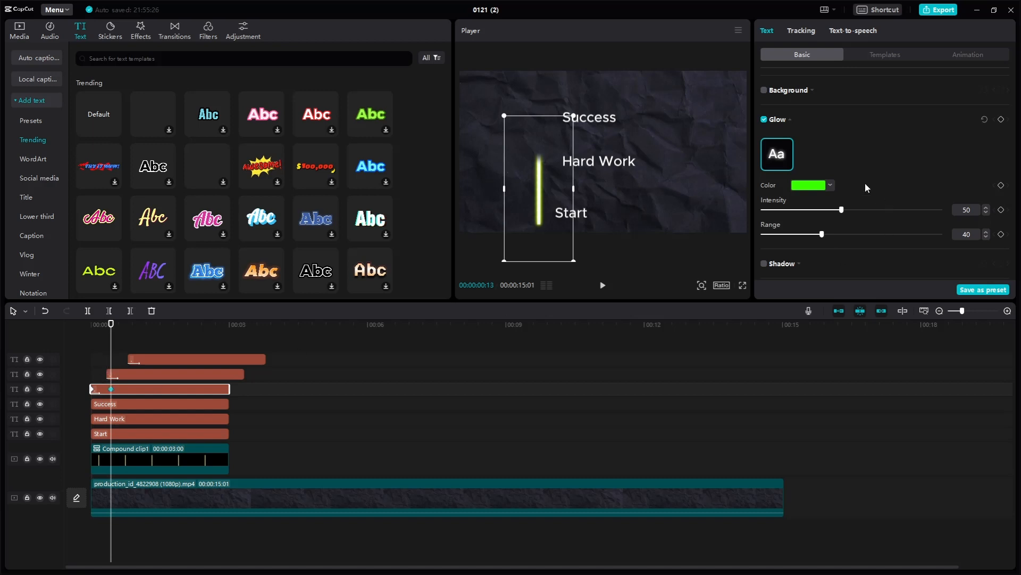
scroll(852, 175, "down", 1)
scroll(809, 135, "up", 10)
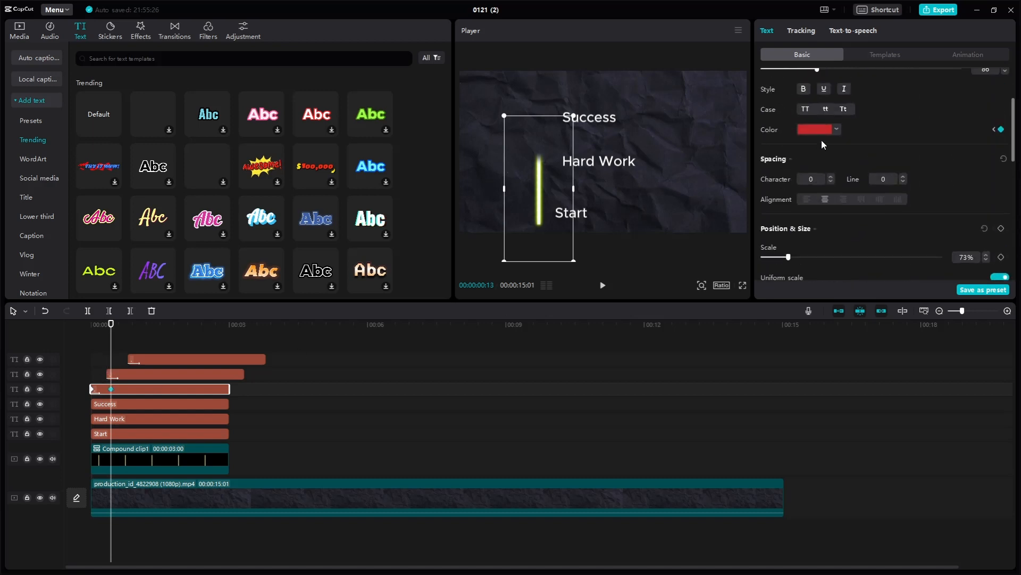
scroll(823, 142, "up", 2)
left_click(817, 225)
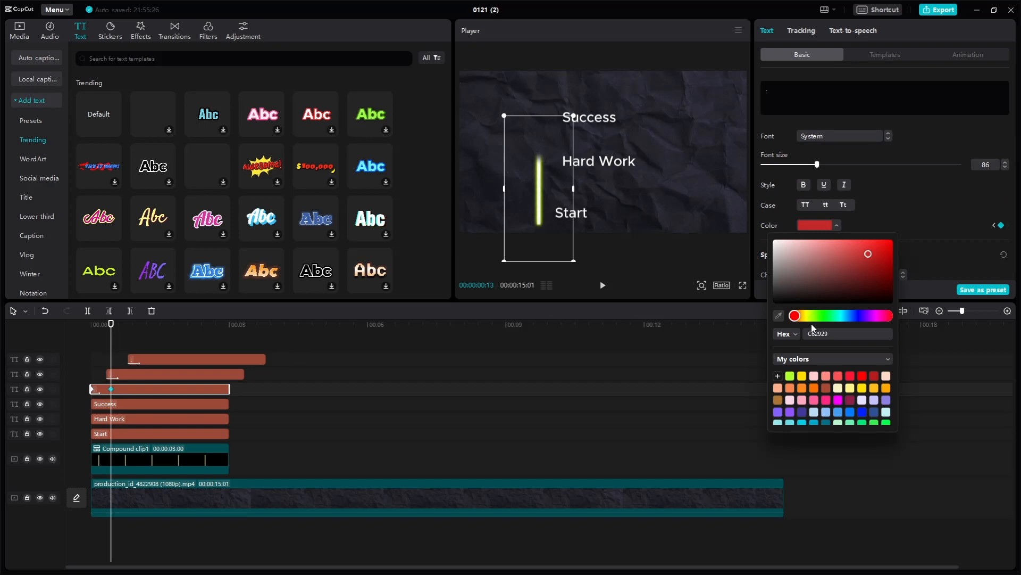
left_click(790, 376)
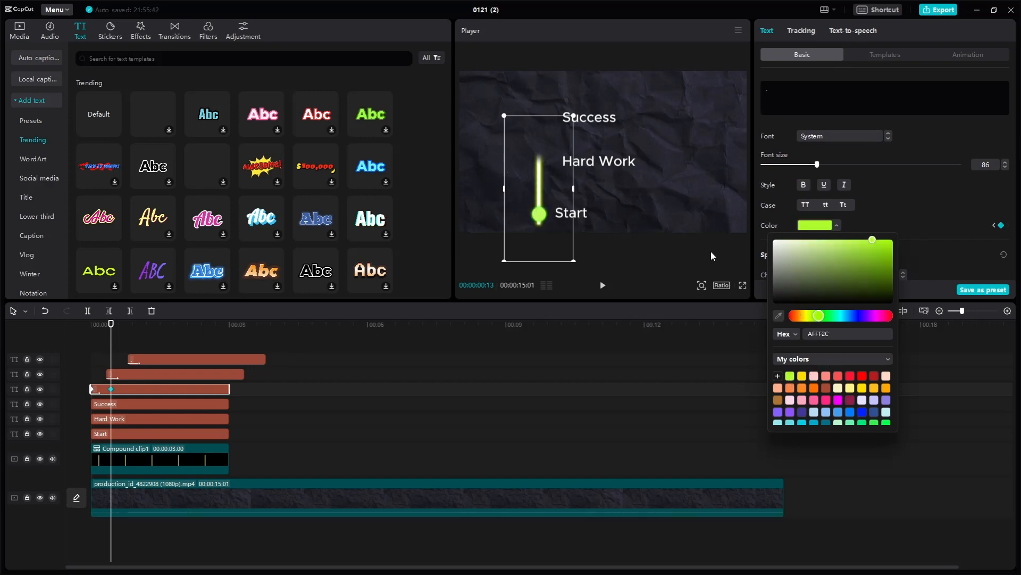
left_click(809, 200)
Step: Set the glow color of the dot beside Start to red FF0000
scroll(828, 178, "down", 9)
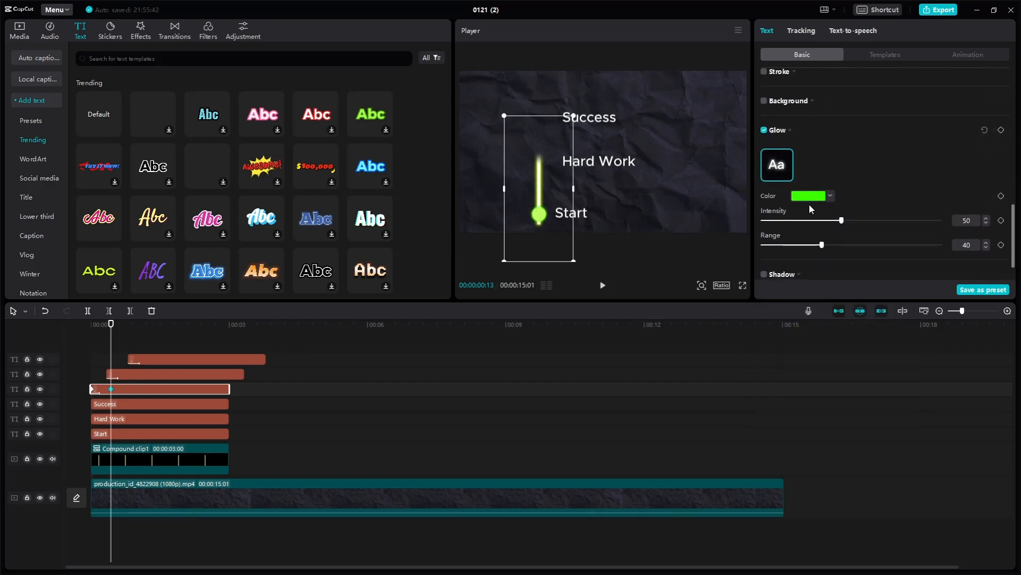
left_click(826, 196)
left_click(790, 288)
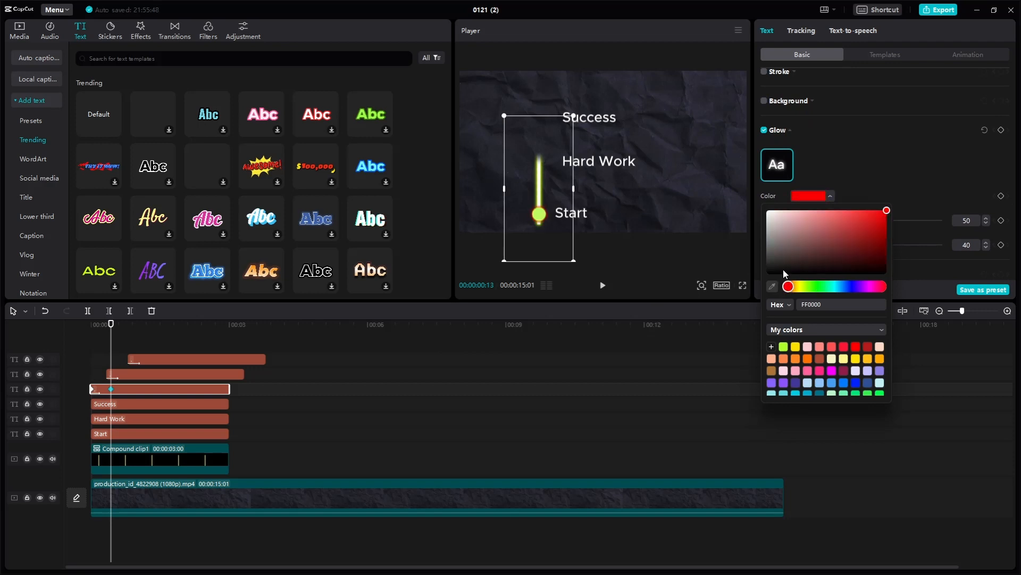
left_click(854, 161)
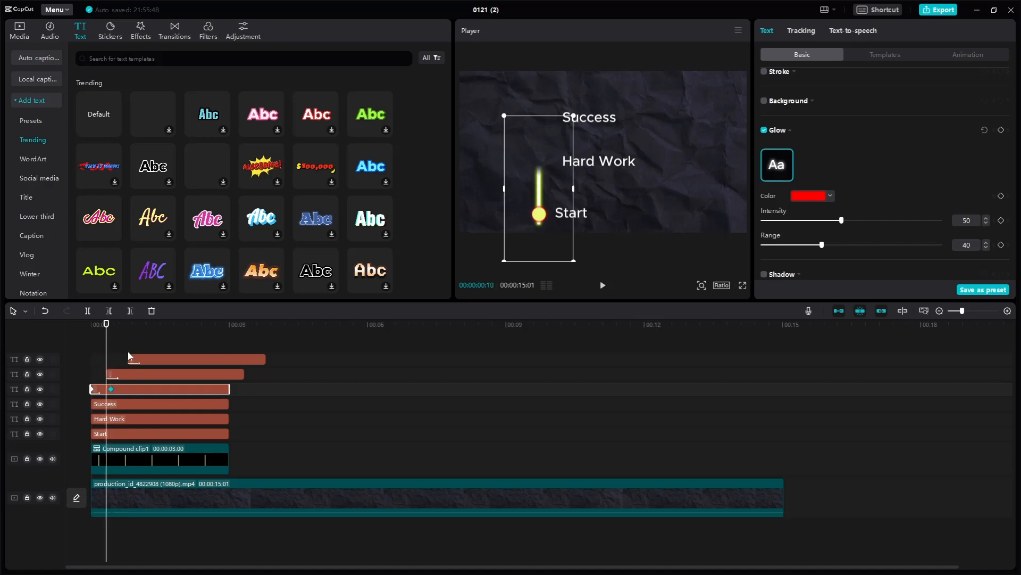
Step: Add a color keyframe at 00:00:00:10 to the clip of the dot beside Hard Work
left_click(132, 376)
scroll(819, 155, "up", 5)
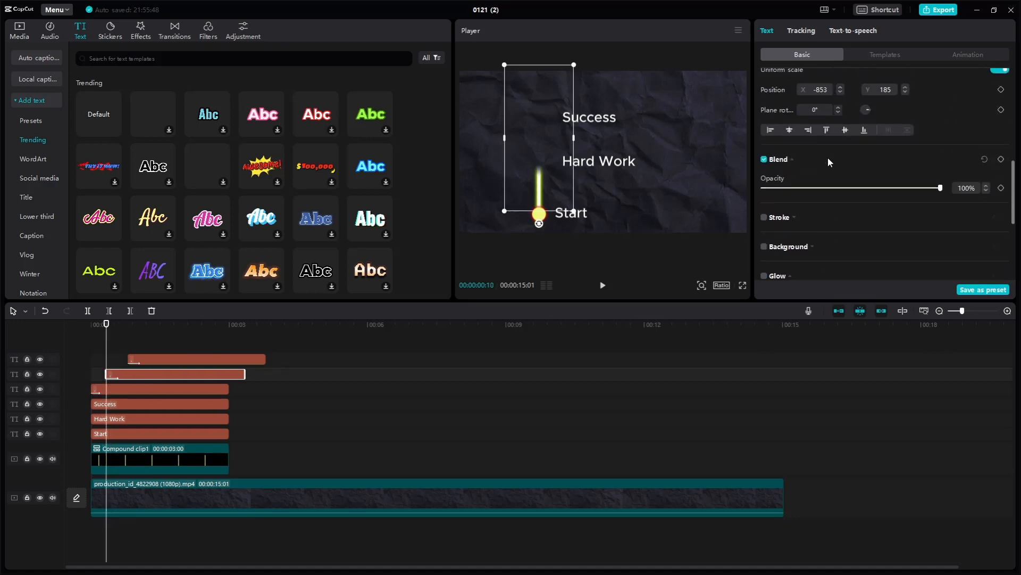
scroll(966, 154, "up", 3)
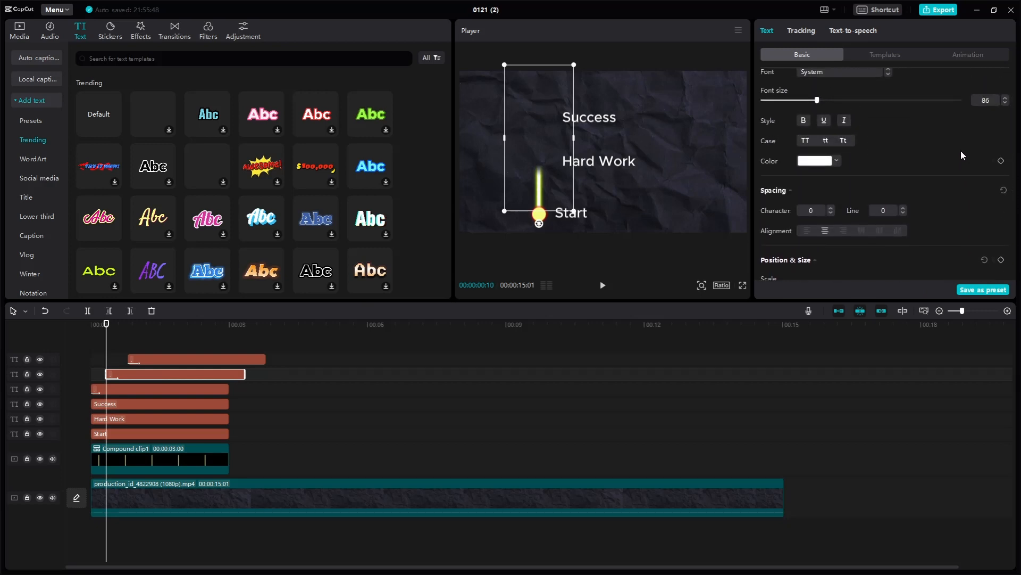
left_click(1001, 161)
Step: Add a second color keyframe to the Hard Work dot at 00:00:00:16 and set its color there to green 9EFF00
left_click_drag(107, 354, 132, 355)
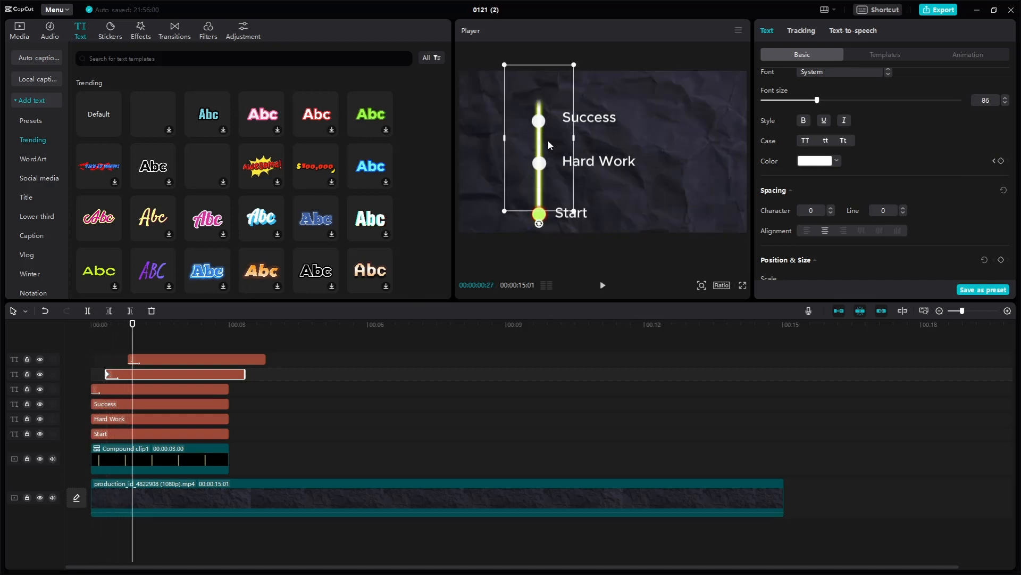
left_click(128, 351)
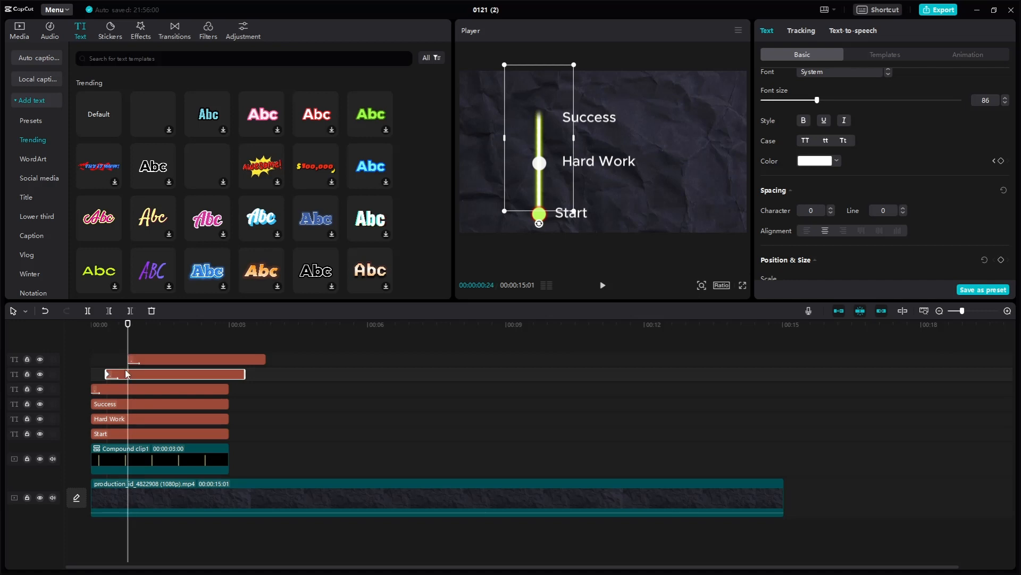
left_click(120, 351)
left_click_drag(119, 351, 112, 351)
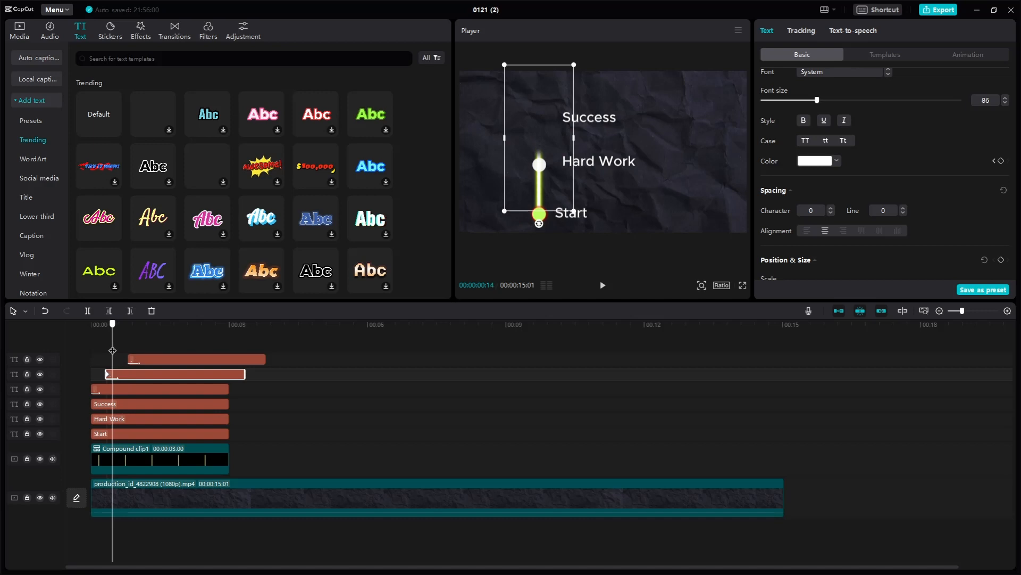
left_click(115, 368)
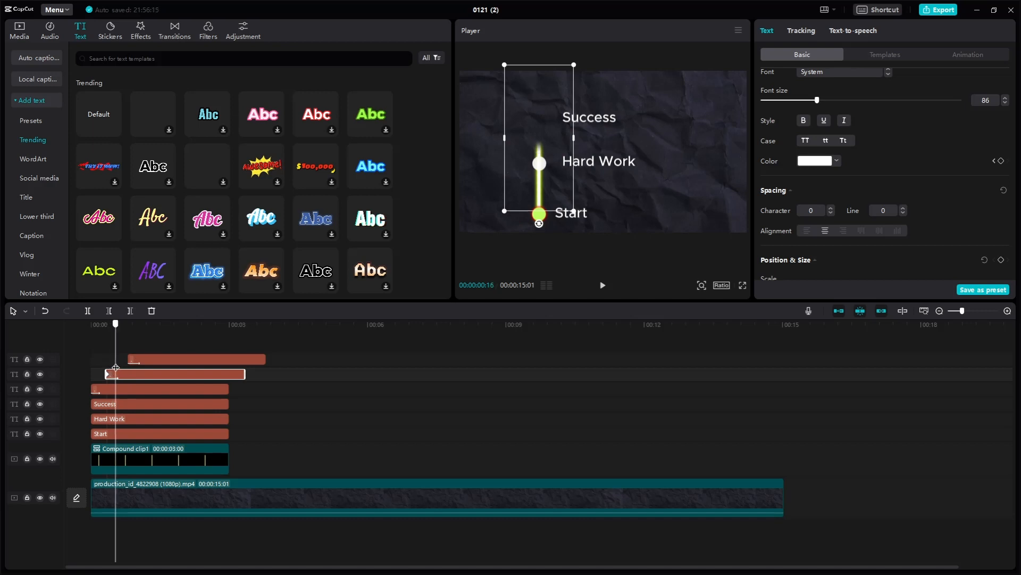
left_click(1001, 161)
left_click(806, 164)
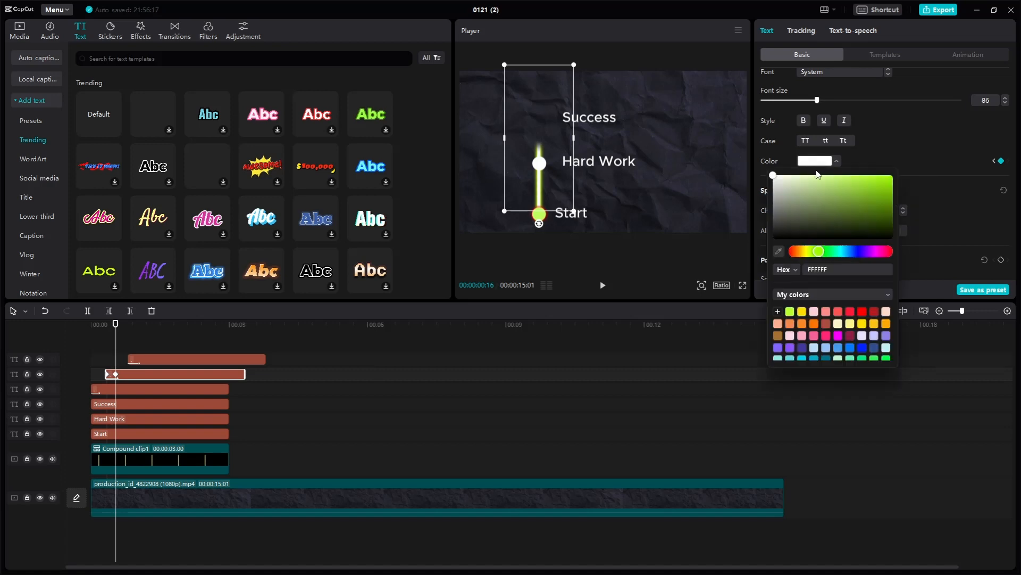
left_click(894, 176)
left_click(901, 156)
Step: Turn on the glow for the dot beside Hard Work and set the glow color to red FF1837
scroll(815, 186, "down", 6)
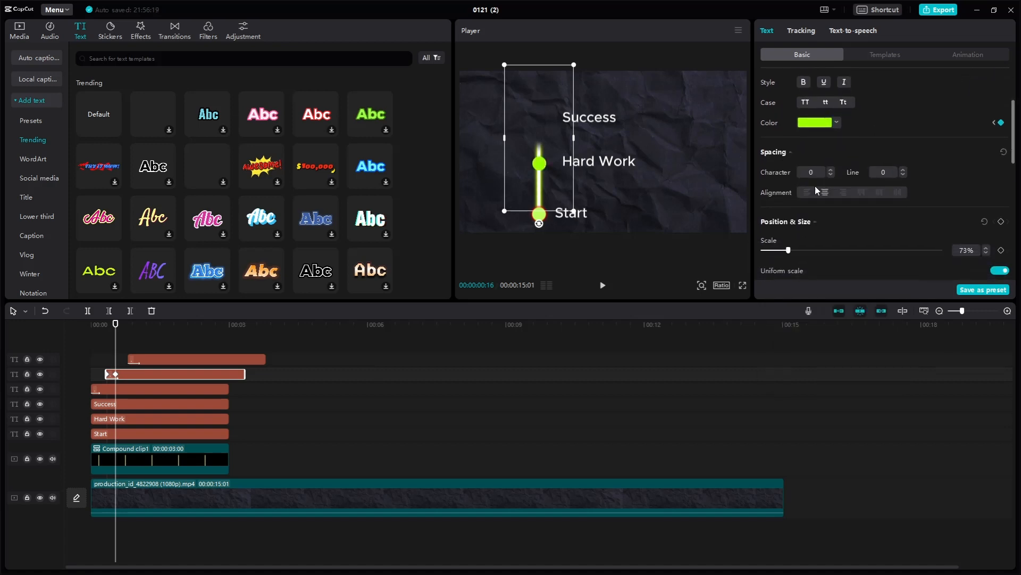
scroll(770, 235, "down", 5)
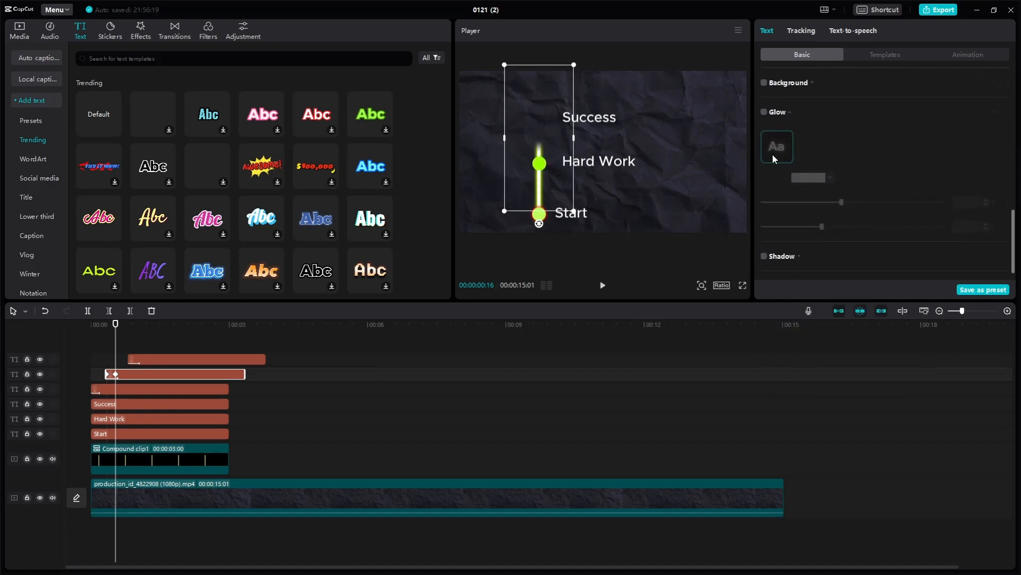
left_click(765, 95)
left_click(825, 163)
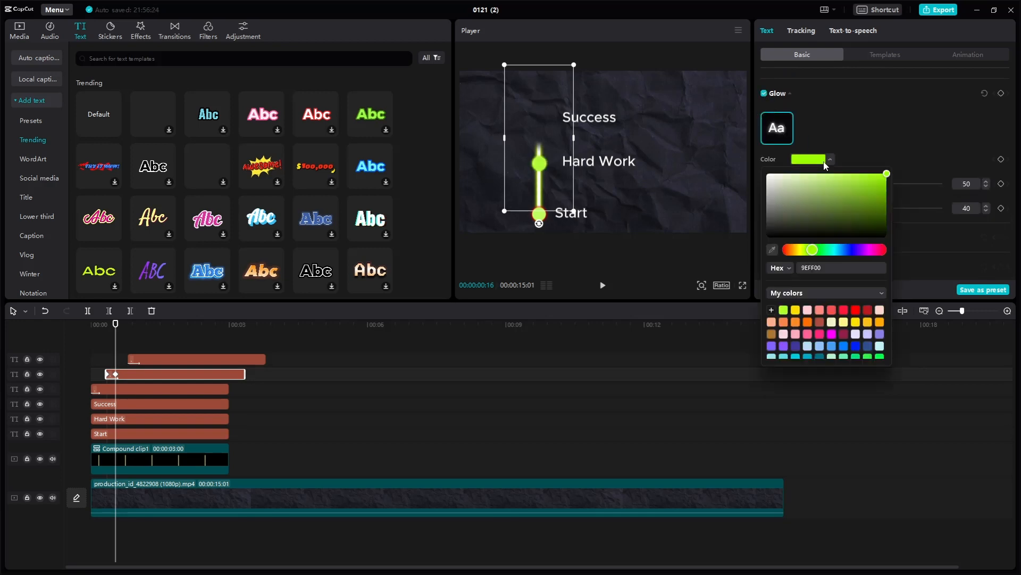
left_click(844, 310)
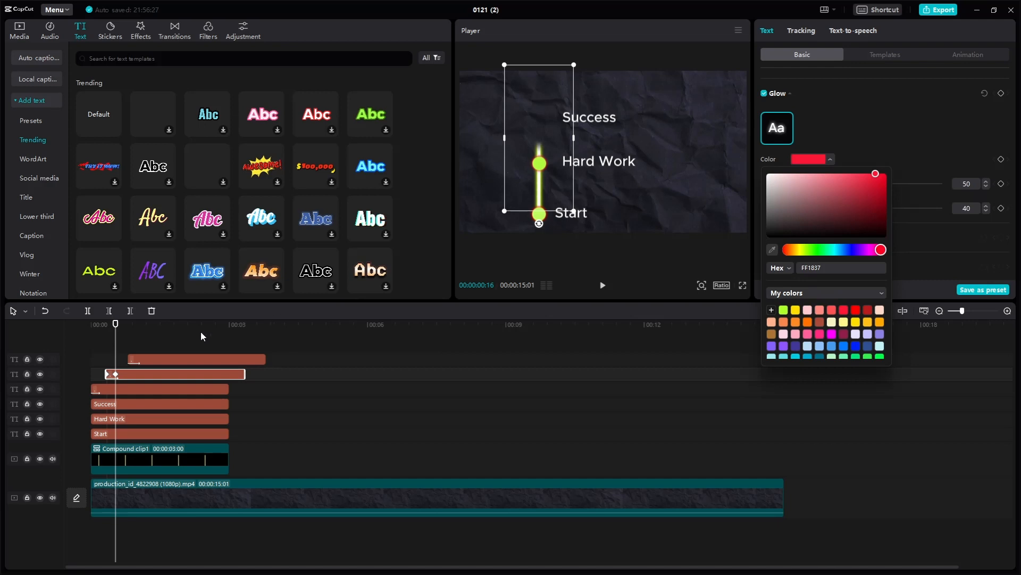
Step: Add a color keyframe at 00:00:00:24 to the clip of the dot beside Success and set its color to green AFFF2C
left_click_drag(115, 352, 128, 353)
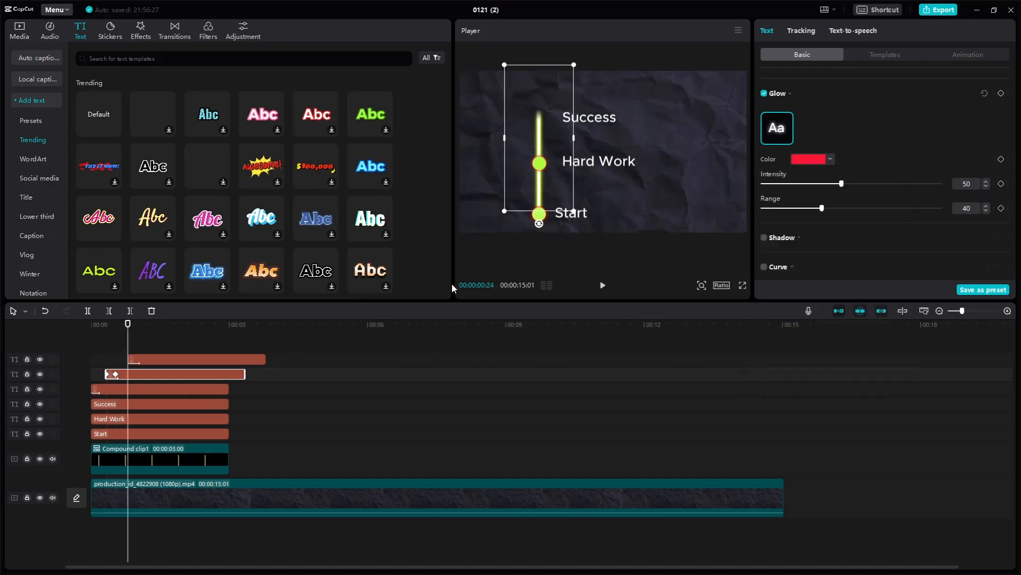
scroll(872, 157, "up", 5)
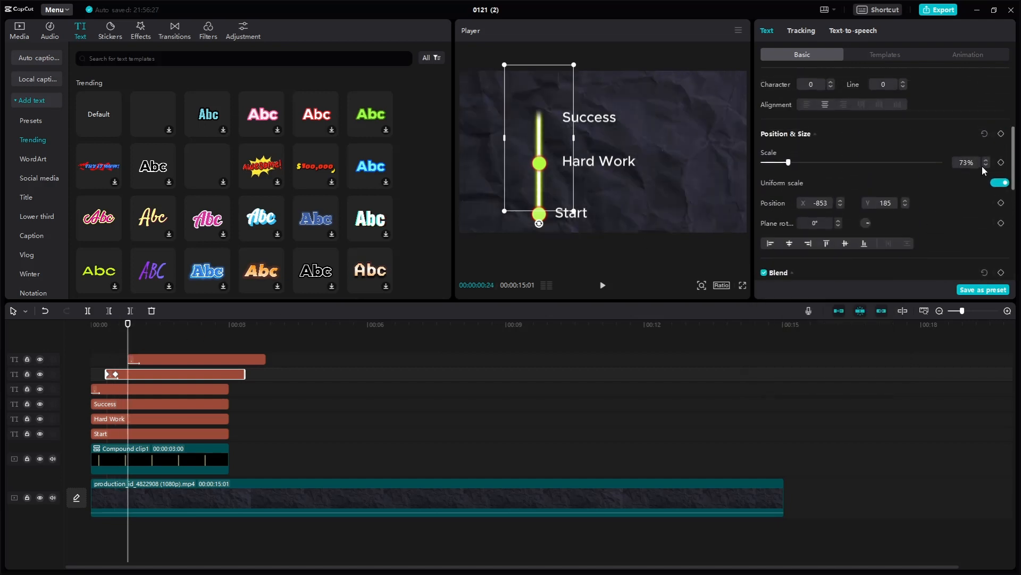
scroll(988, 158, "up", 5)
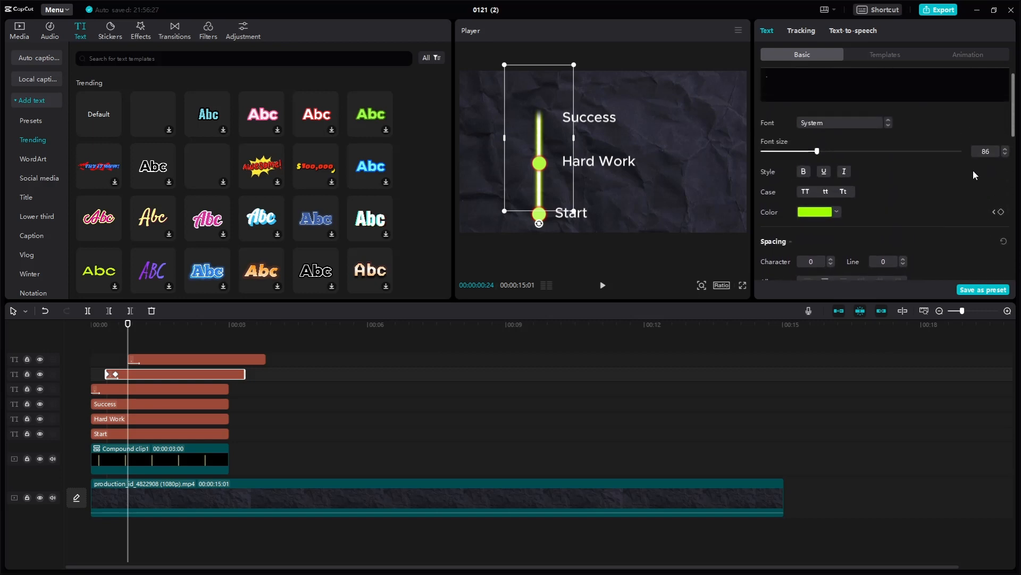
scroll(985, 152, "down", 10)
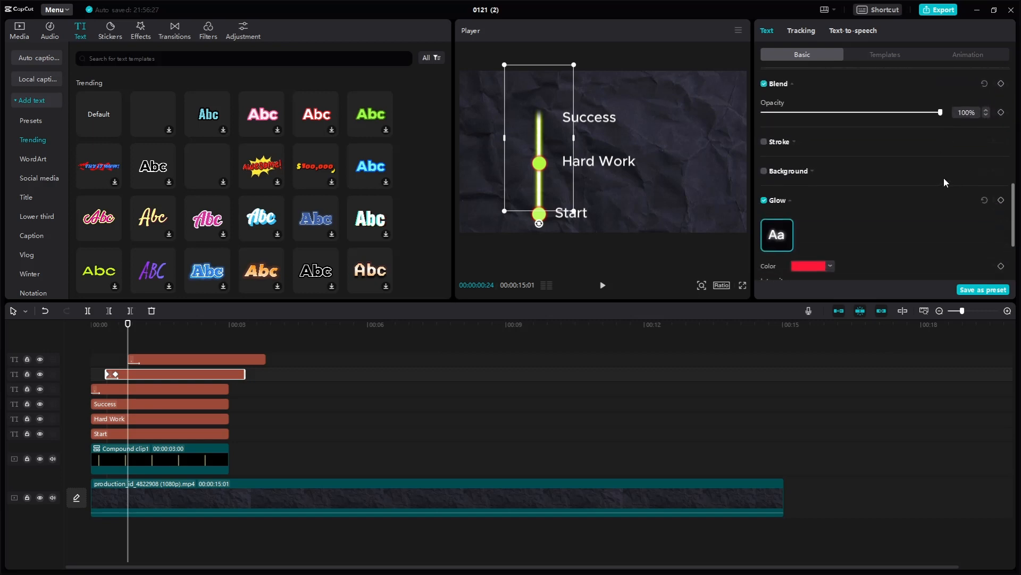
scroll(888, 162, "up", 10)
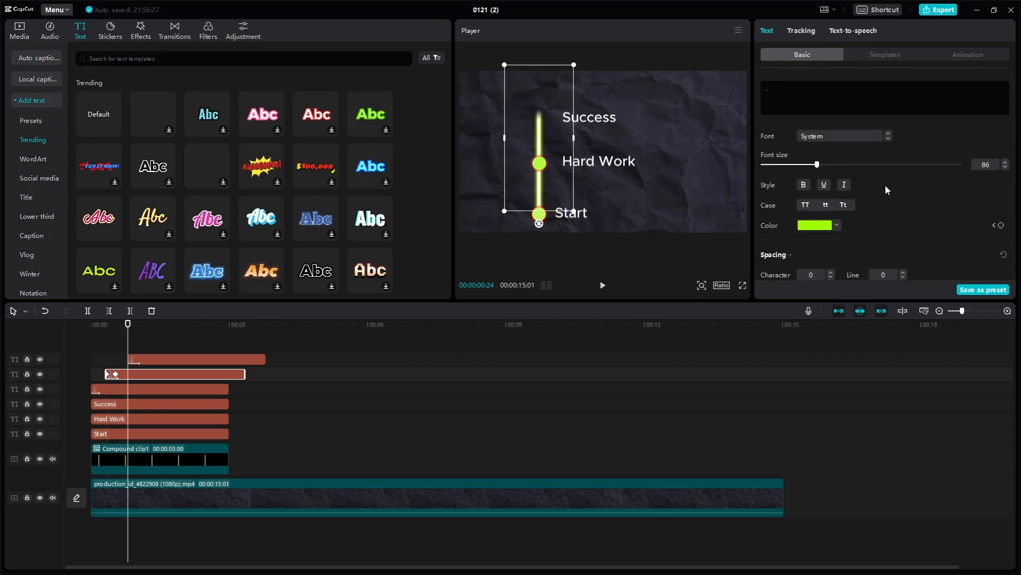
left_click(1001, 225)
left_click(147, 359)
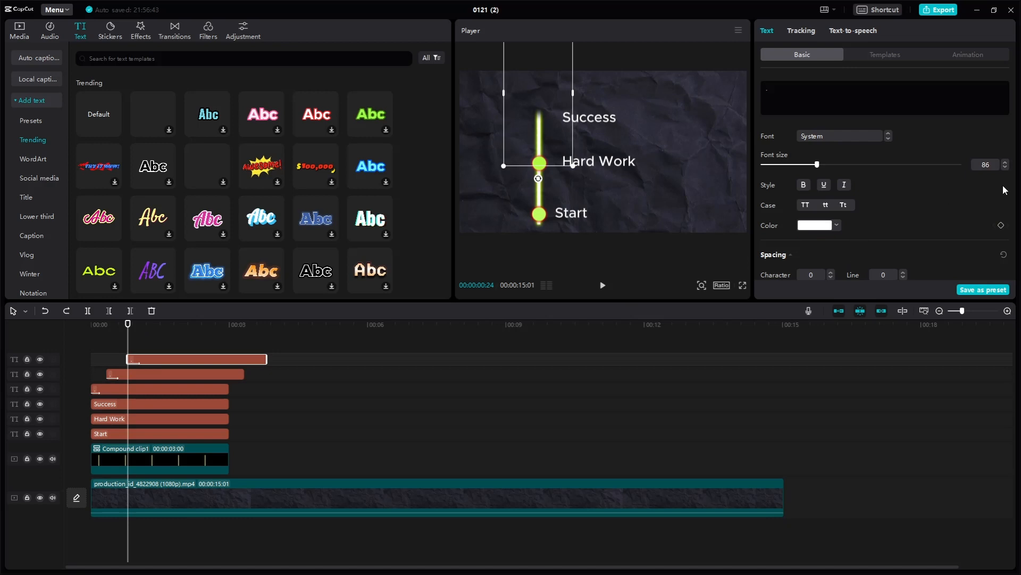
left_click(1000, 226)
left_click(837, 225)
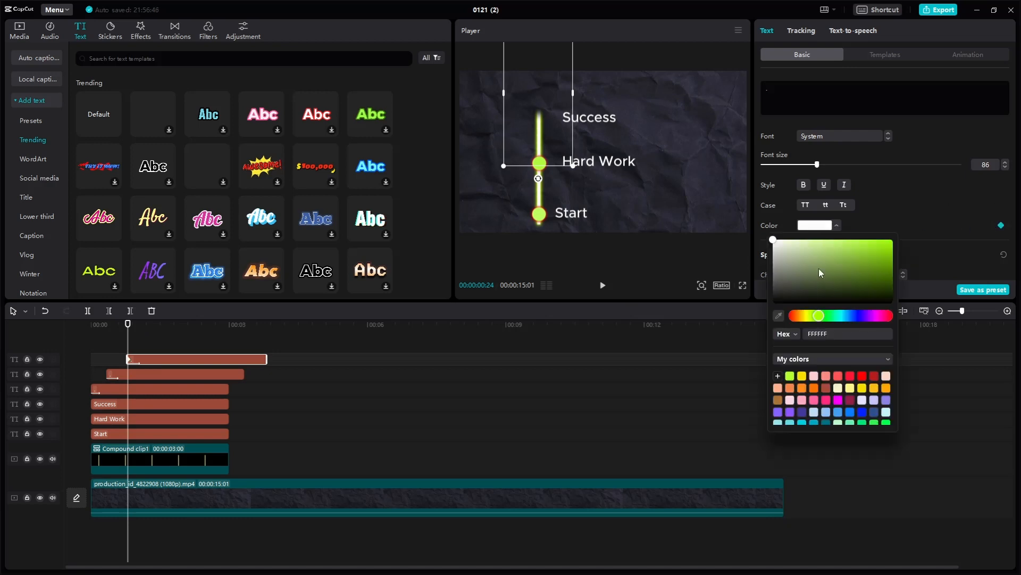
left_click(791, 376)
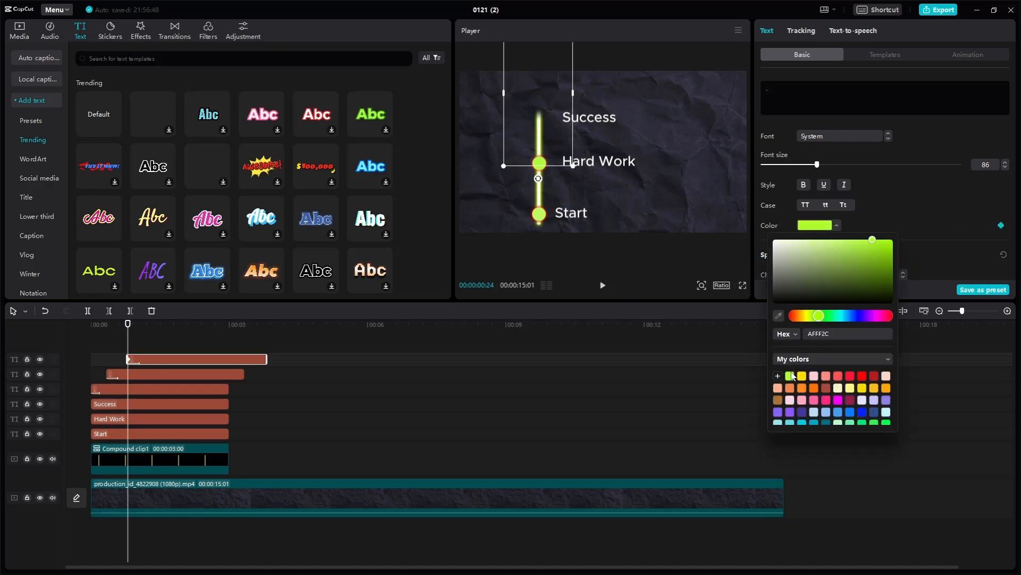
left_click(925, 223)
Step: Turn on the glow for the dot beside Success and set the glow color to red
scroll(899, 186, "down", 10)
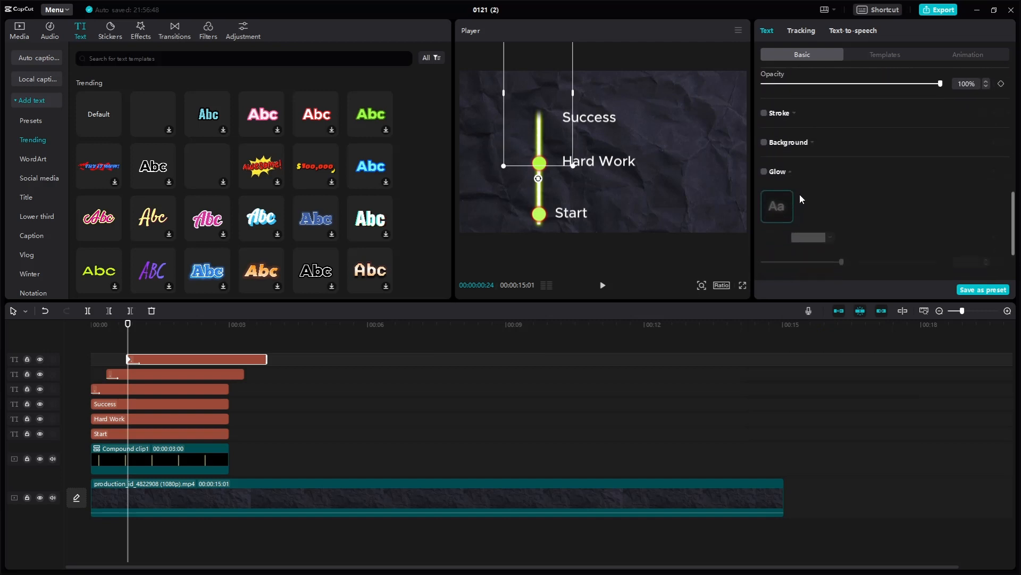
scroll(800, 194, "down", 2)
left_click(764, 92)
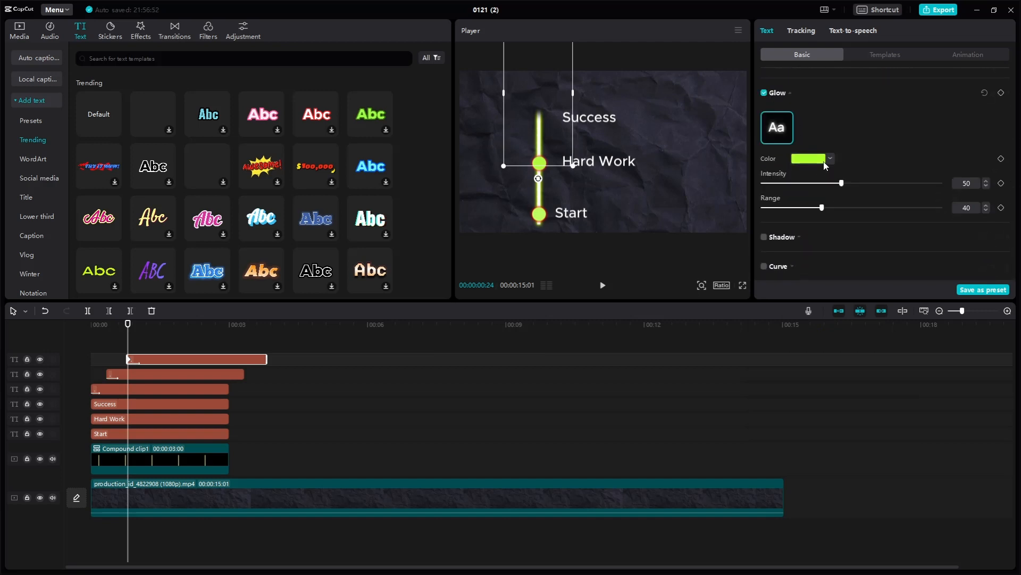
left_click(825, 162)
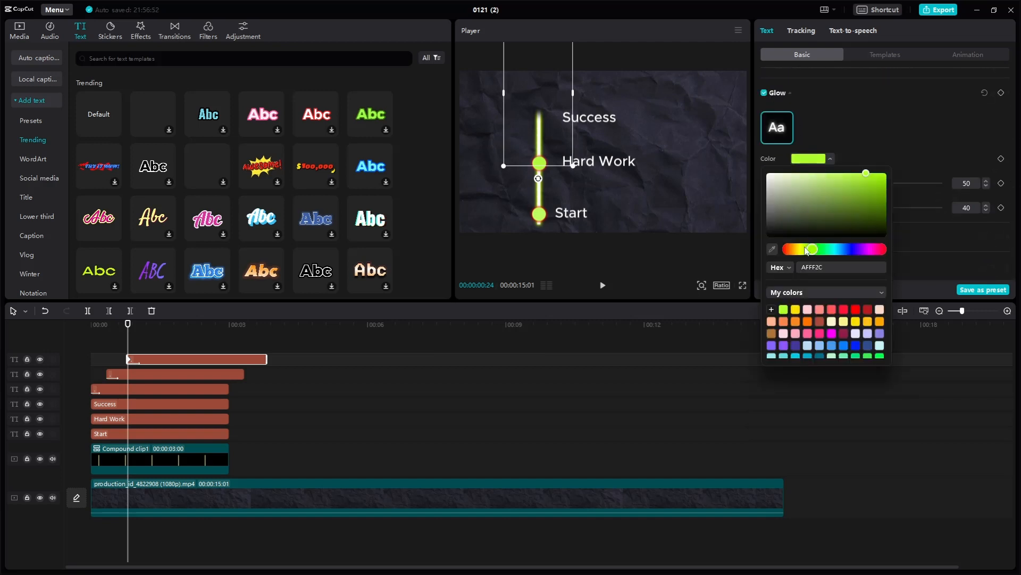
left_click(856, 311)
Step: Play the timeline from the beginning to check the line reveal and the three glowing dots
left_click(94, 336)
key("space")
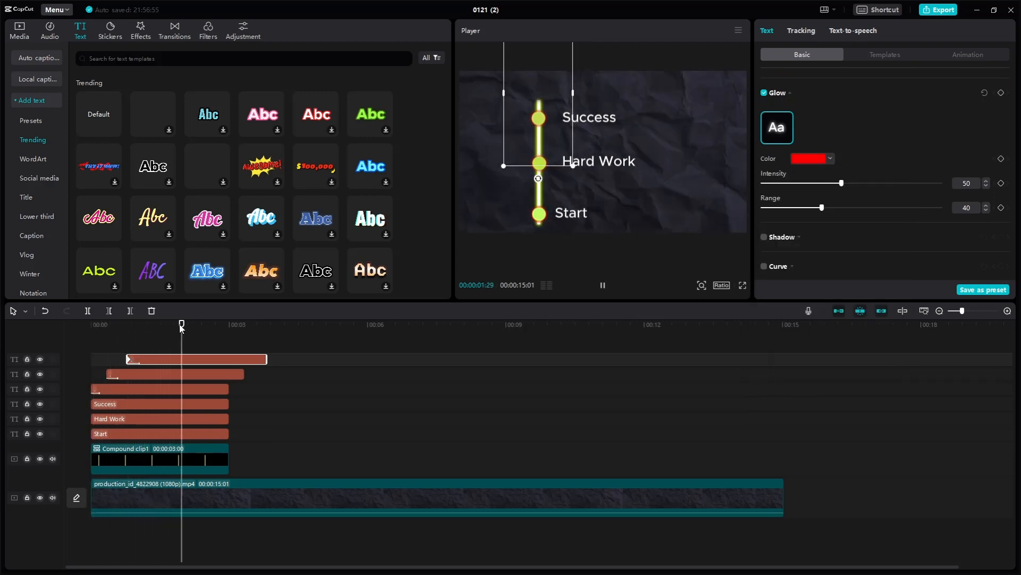
key("space")
left_click_drag(189, 339, 1, 352)
key("space")
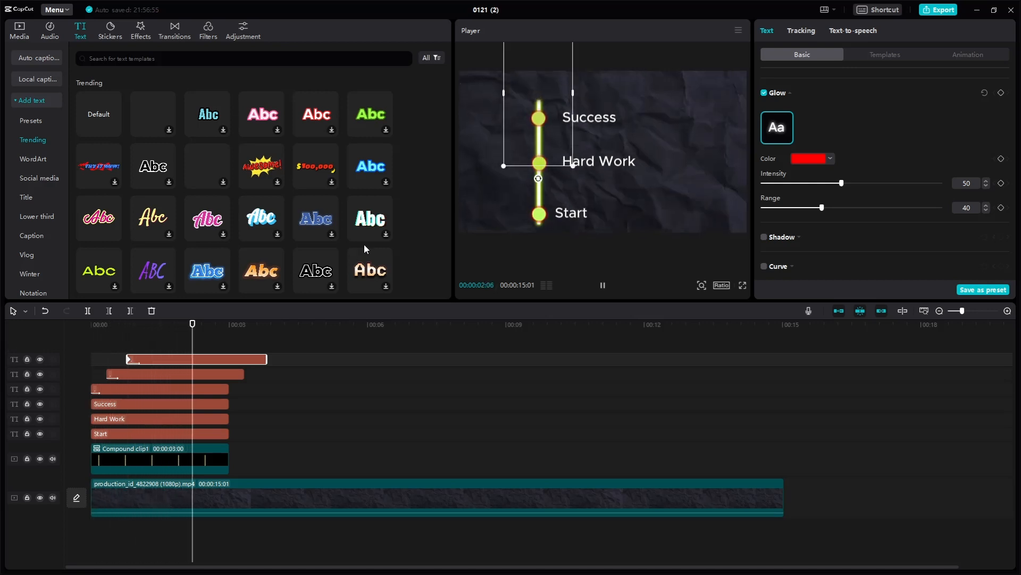
key("space")
Step: Move the Hard Work, Start and Success labels closer to the line so they align just beside their dots
left_click(599, 164)
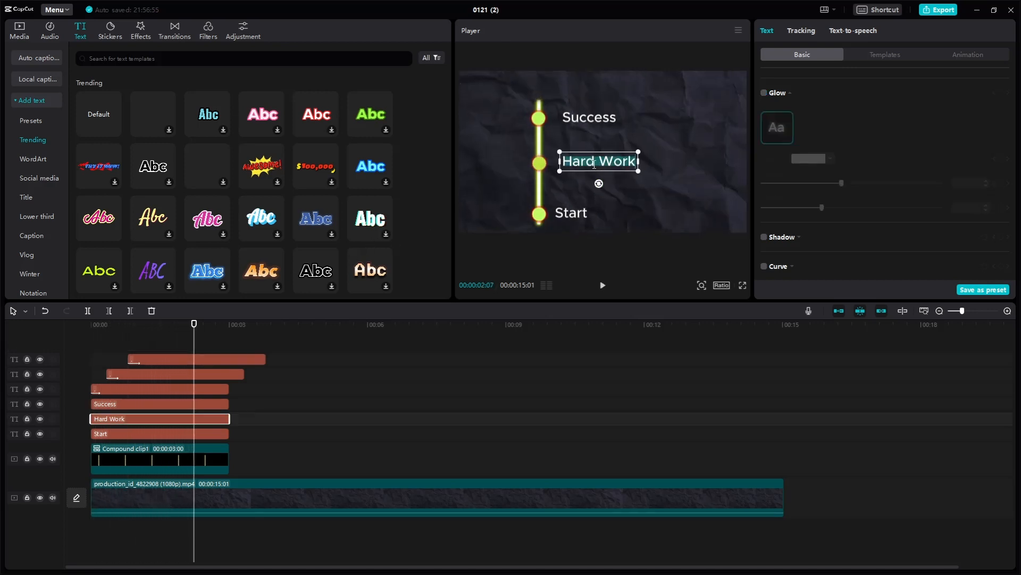
double_click(590, 164)
left_click_drag(591, 164, 589, 165)
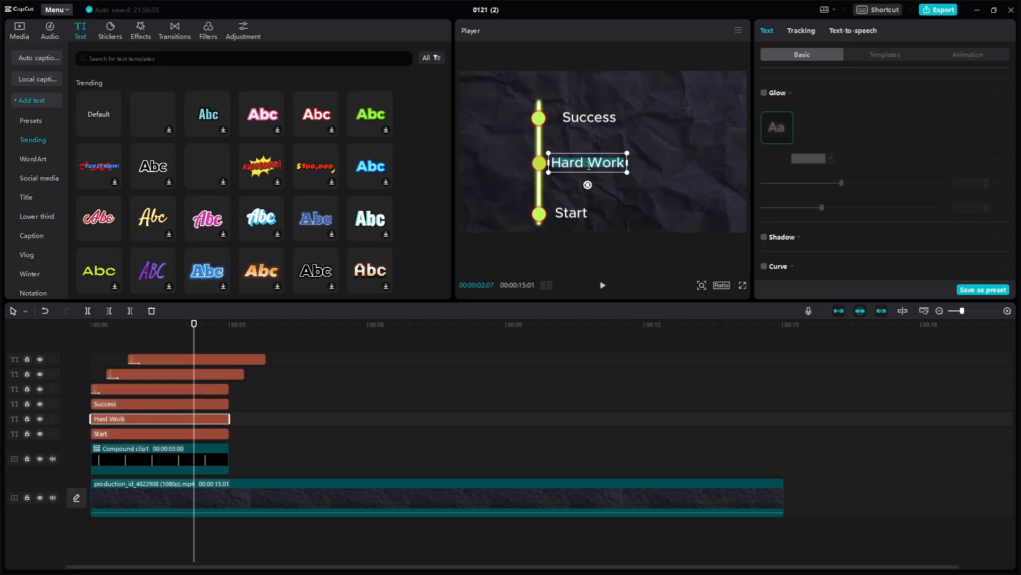
left_click(575, 218)
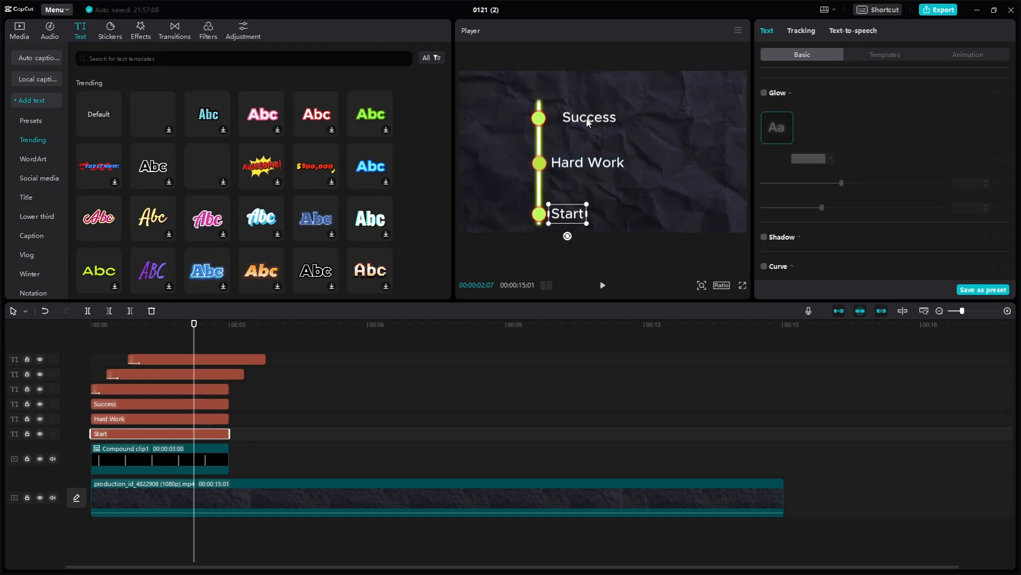
left_click_drag(586, 119, 575, 119)
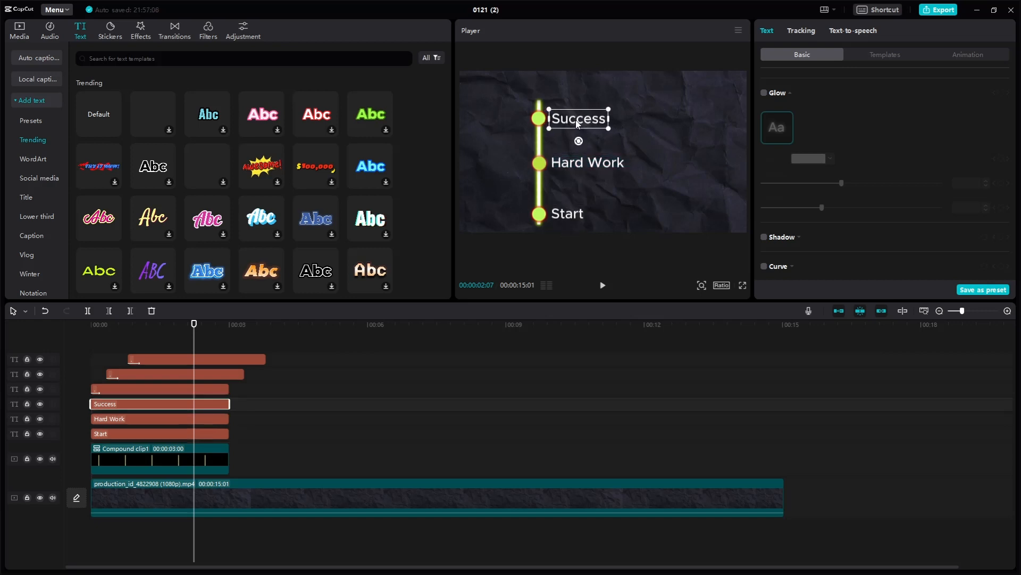
Step: Delay the Start and Hard Work text clips so each begins shortly after the clip of its own dot
left_click_drag(193, 355, 55, 367)
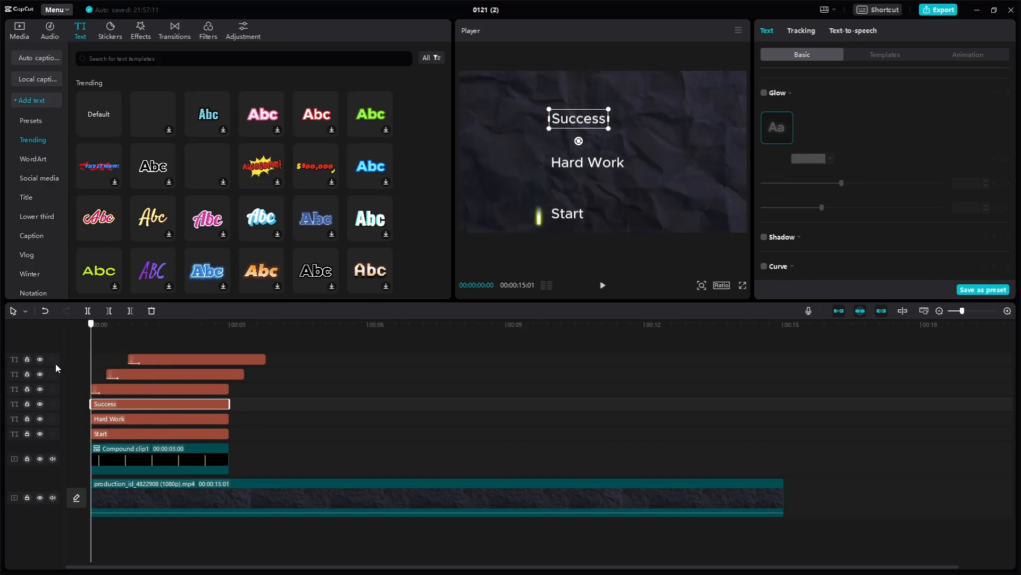
key("space")
key("space")
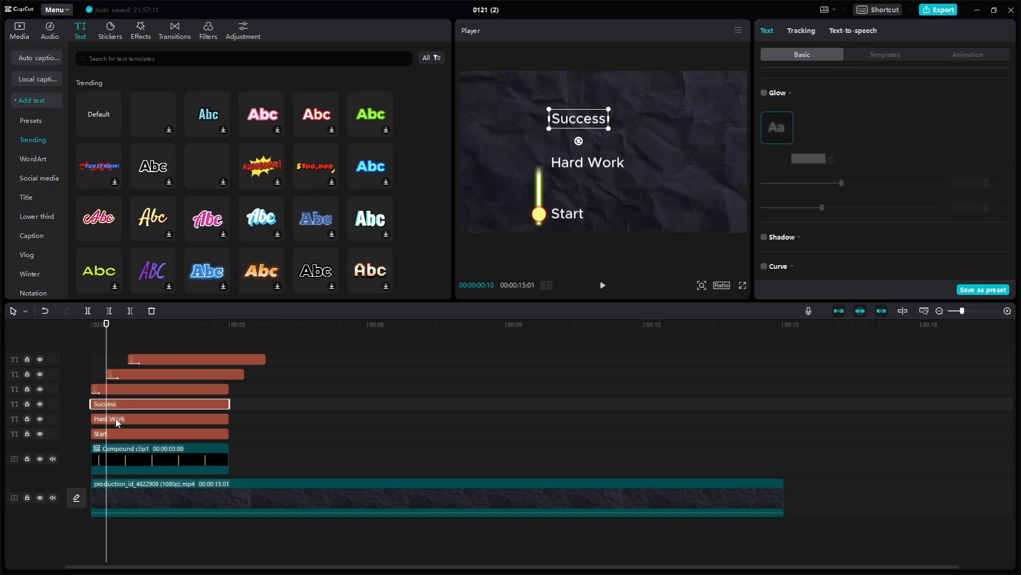
left_click_drag(116, 432, 152, 419)
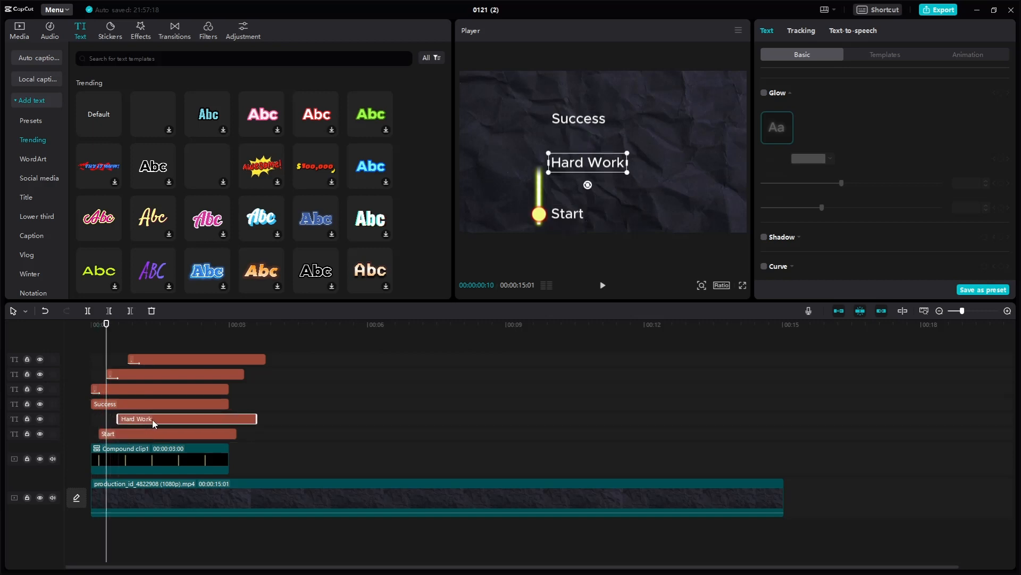
Step: Check the label timing in playback and shift the Hard Work text clip earlier to begin at 00:00:00:14
key("space")
key("space")
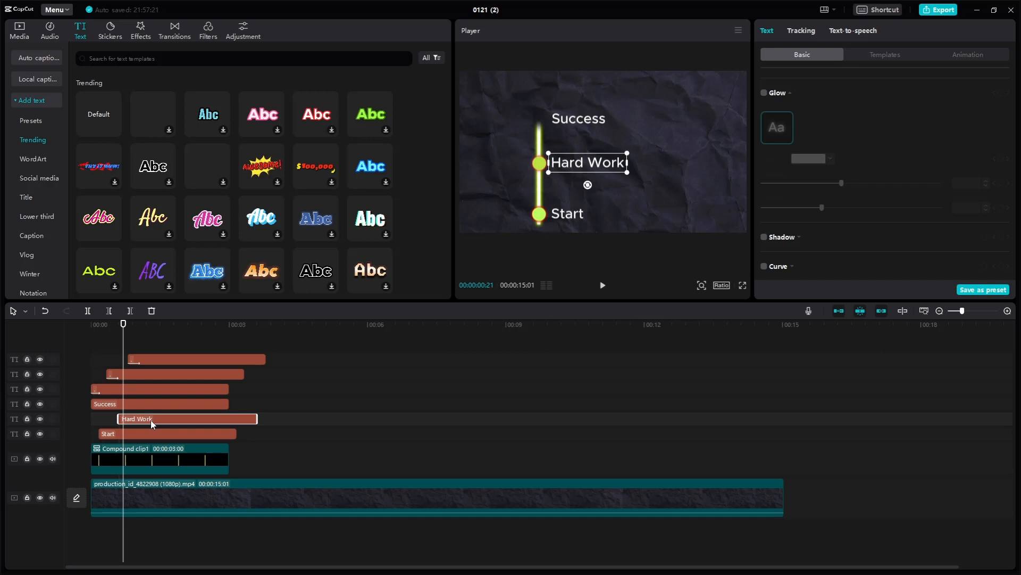
left_click(112, 350)
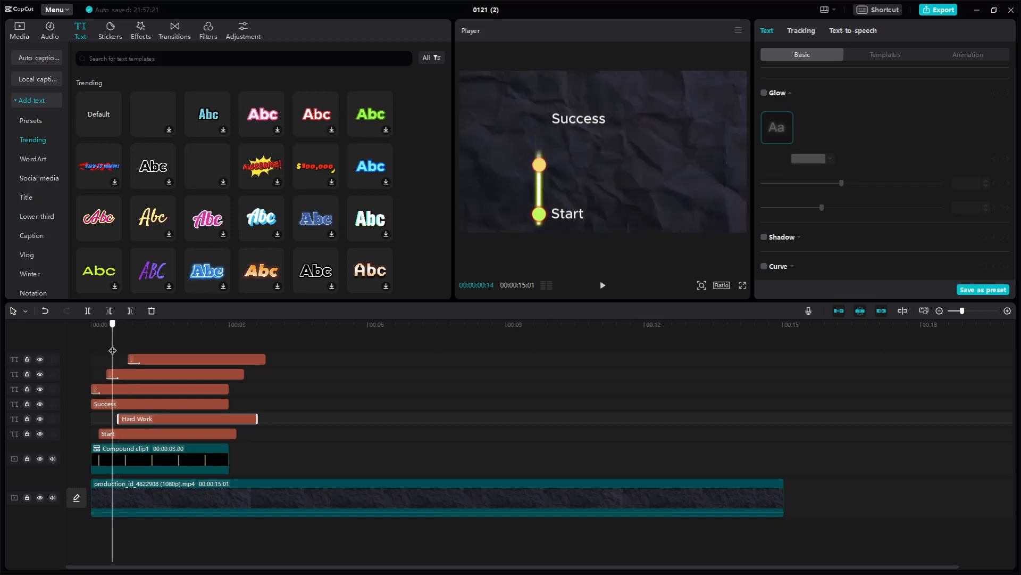
left_click_drag(133, 417, 127, 414)
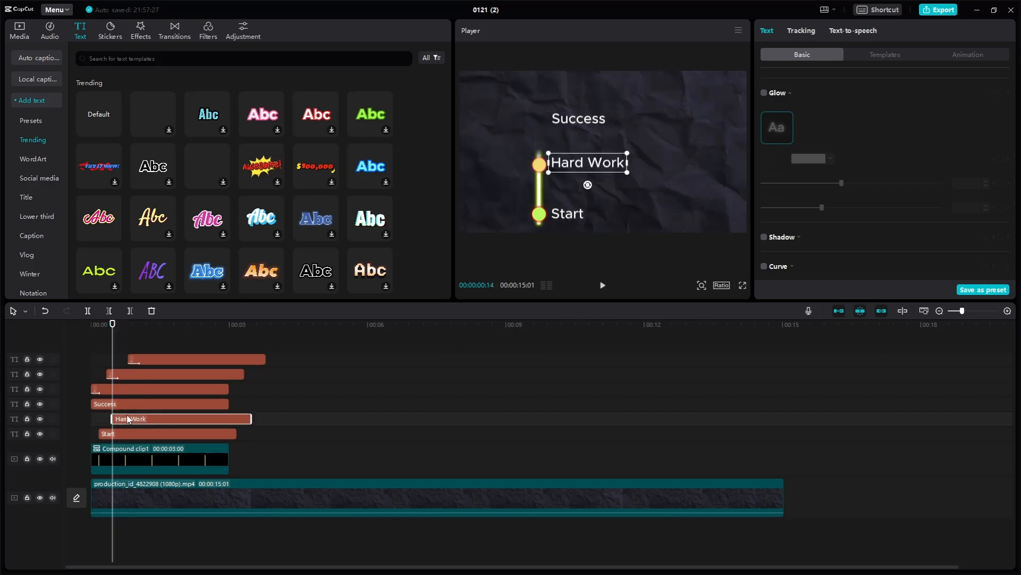
Step: Delay the Success text clip to begin at about 00:00:00:29, shortly after the clip of its dot, and check the timing
left_click(129, 407)
key("space")
key("space")
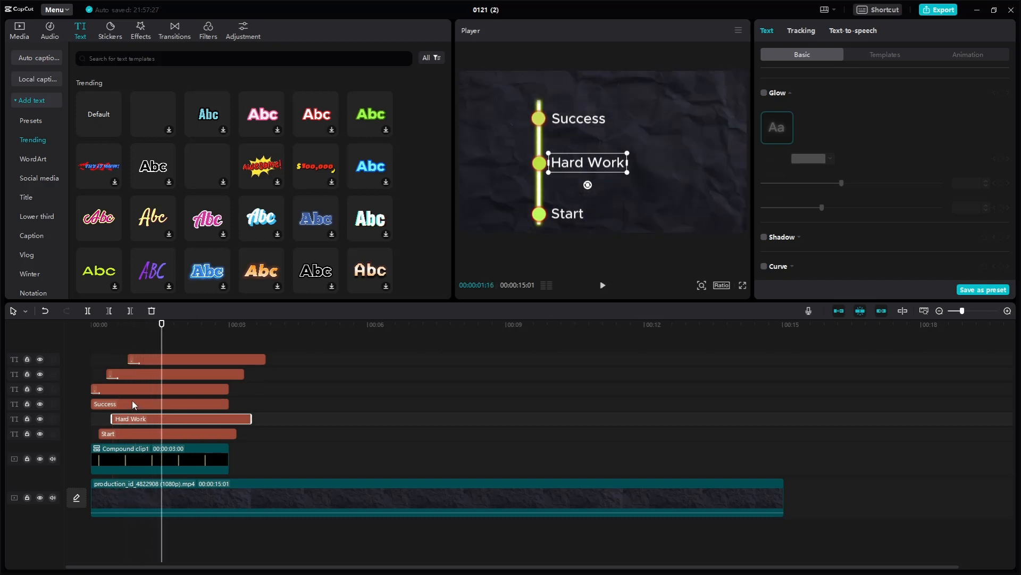
left_click_drag(132, 400, 177, 403)
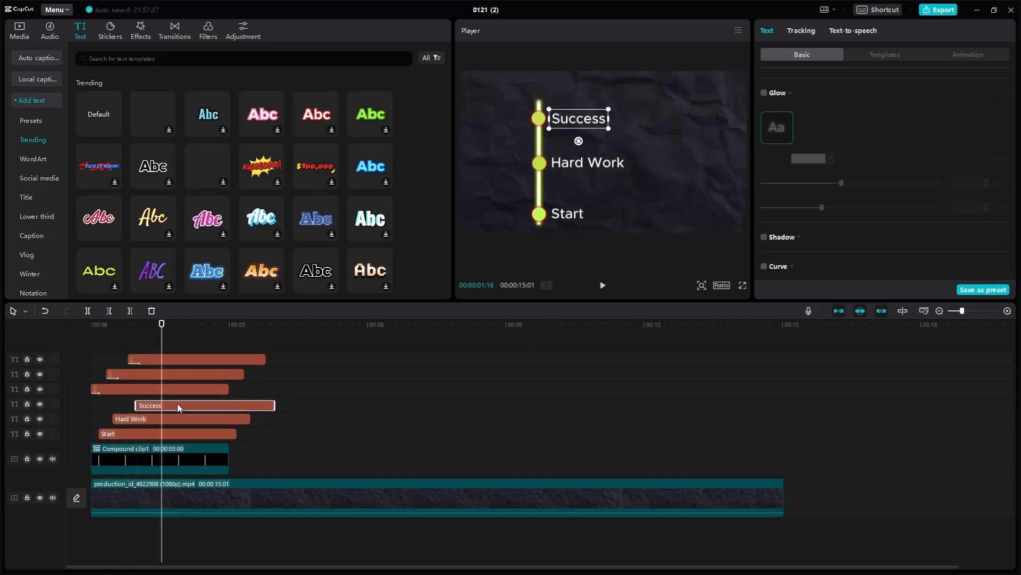
left_click(139, 351)
left_click_drag(138, 355, 172, 346)
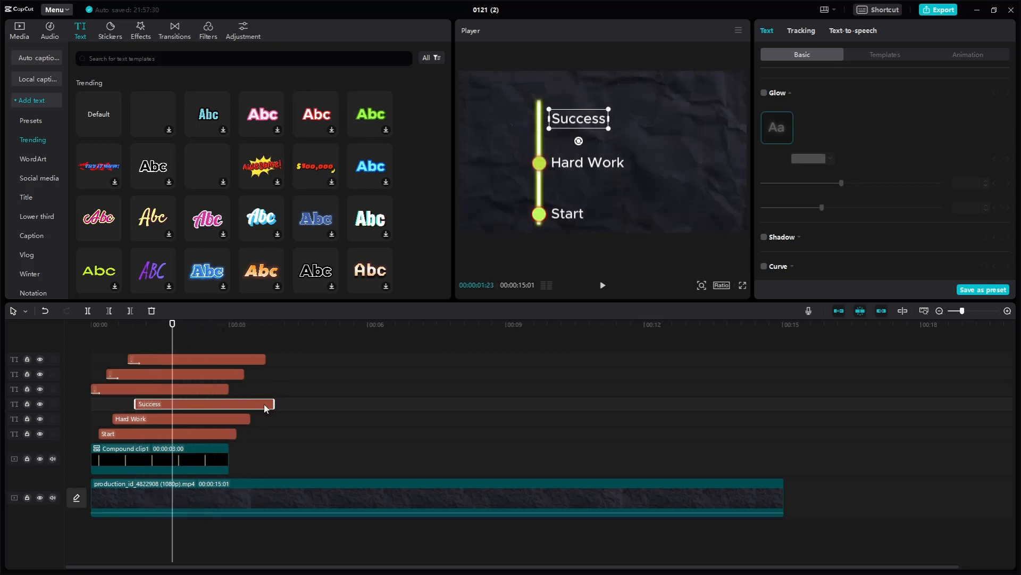
Step: Trim the ends of the three label clips and the Hard Work and Success dot clips to match the compound clip's end at 00:00:03:00
left_click_drag(271, 403, 229, 428)
left_click(251, 418)
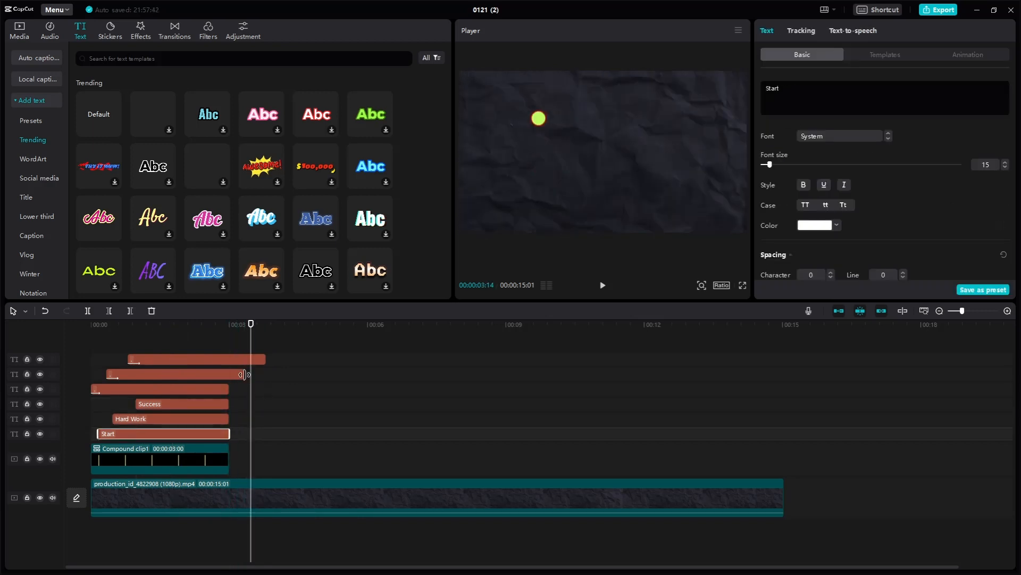
left_click(219, 374)
mouse_move(219, 374)
left_mouse_down()
mouse_move(266, 360)
mouse_move(230, 360)
left_mouse_up()
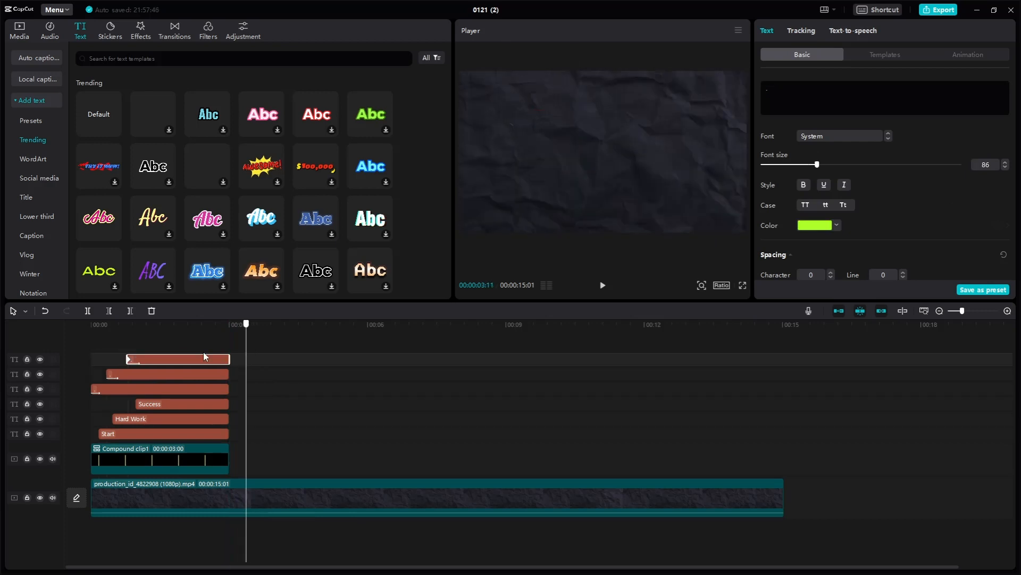
key("Home")
key("space")
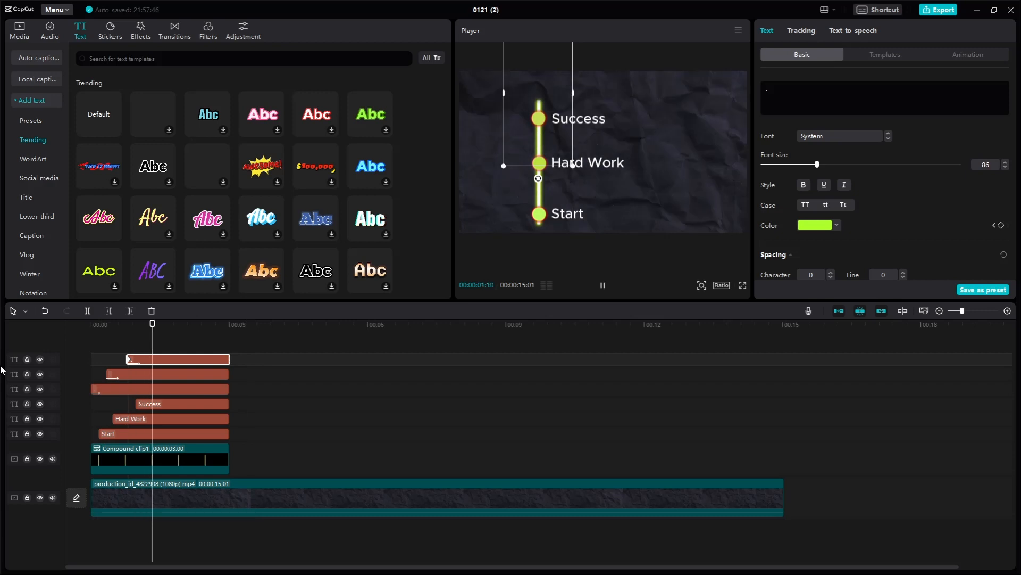
key("space")
Step: Apply the Zoom Out entrance animation to the Start label
left_click(579, 220)
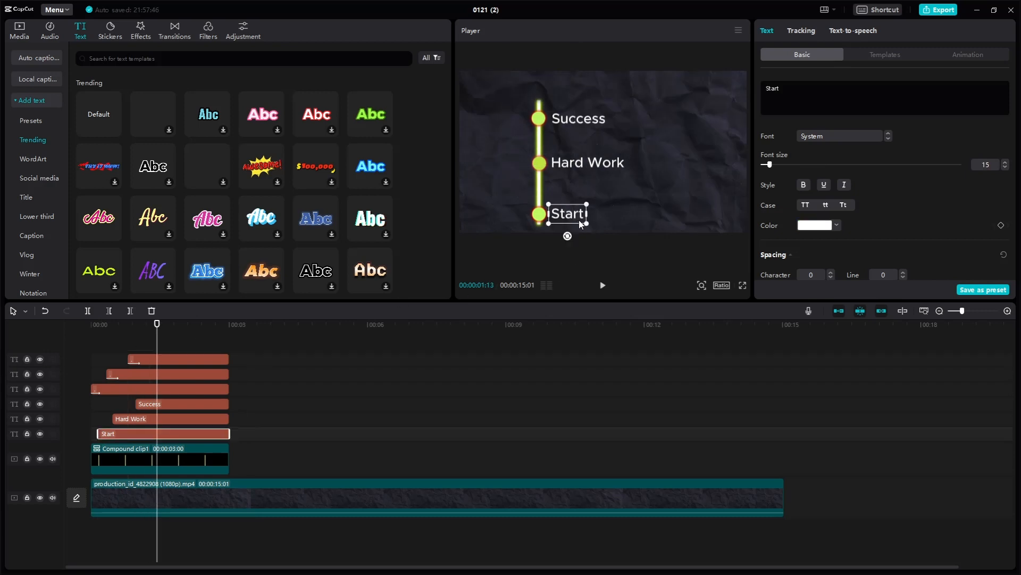
left_click(958, 57)
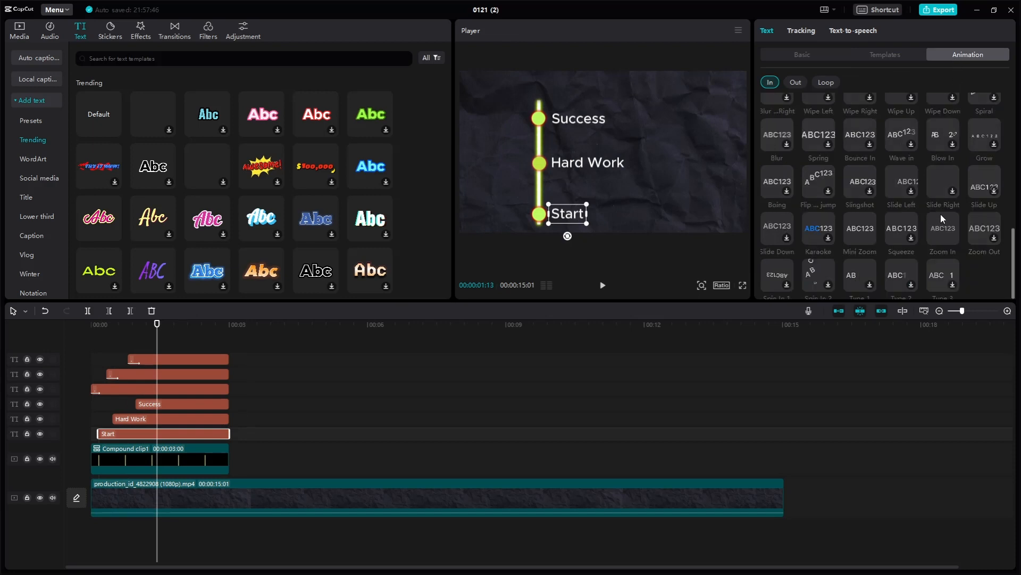
scroll(941, 214, "down", 2)
left_click(994, 226)
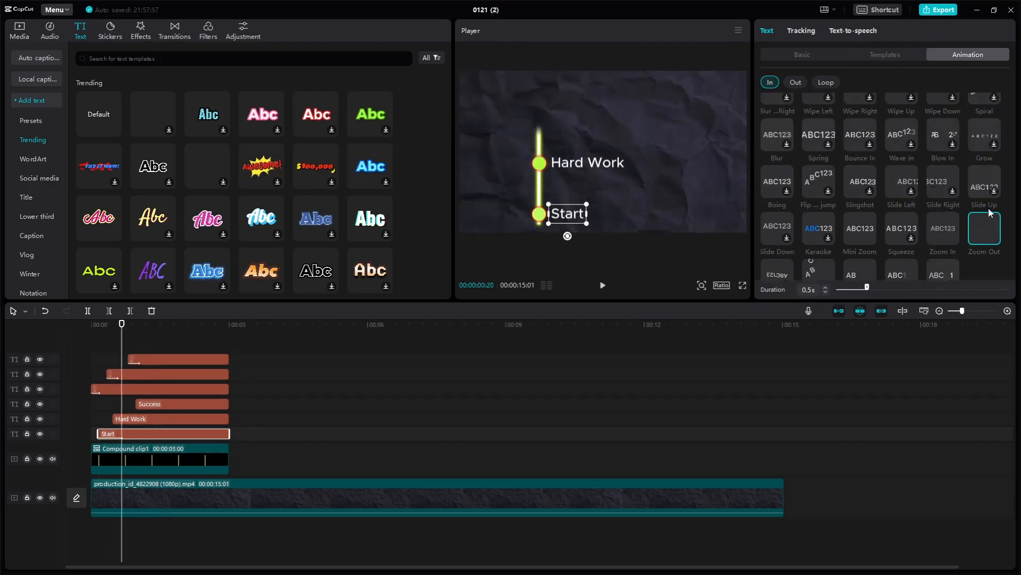
Step: Apply the Zoom Out entrance animation to the Hard Work and Success labels and play the result from the beginning
left_click(143, 419)
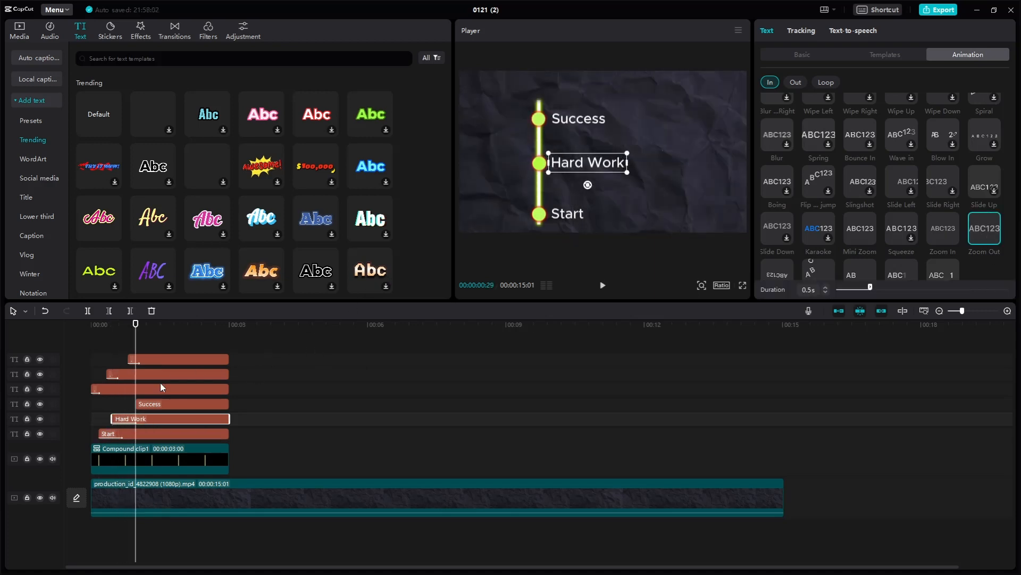
left_click(158, 406)
left_click(992, 232)
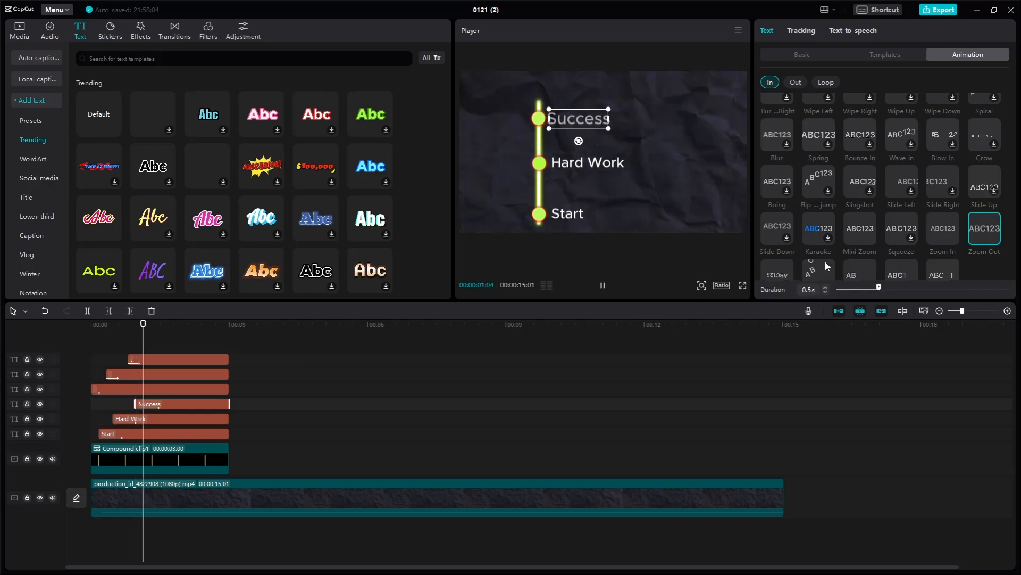
left_click_drag(158, 339, 1, 371)
key("space")
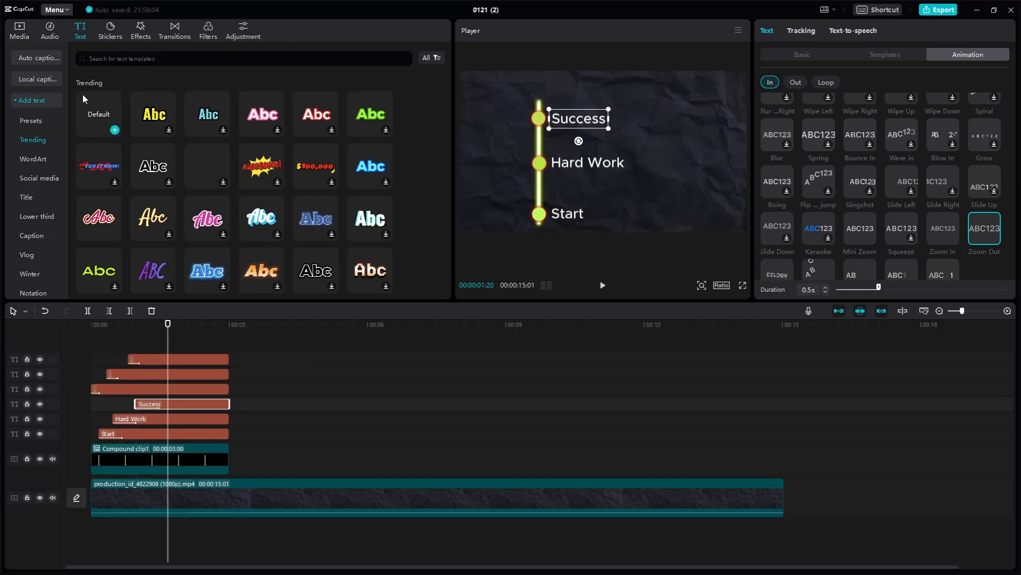
Step: Add the four-pointed white sparkle sticker to the timeline and place it over the Success label at about X -437, Y 409
scroll(80, 90, "down", 3)
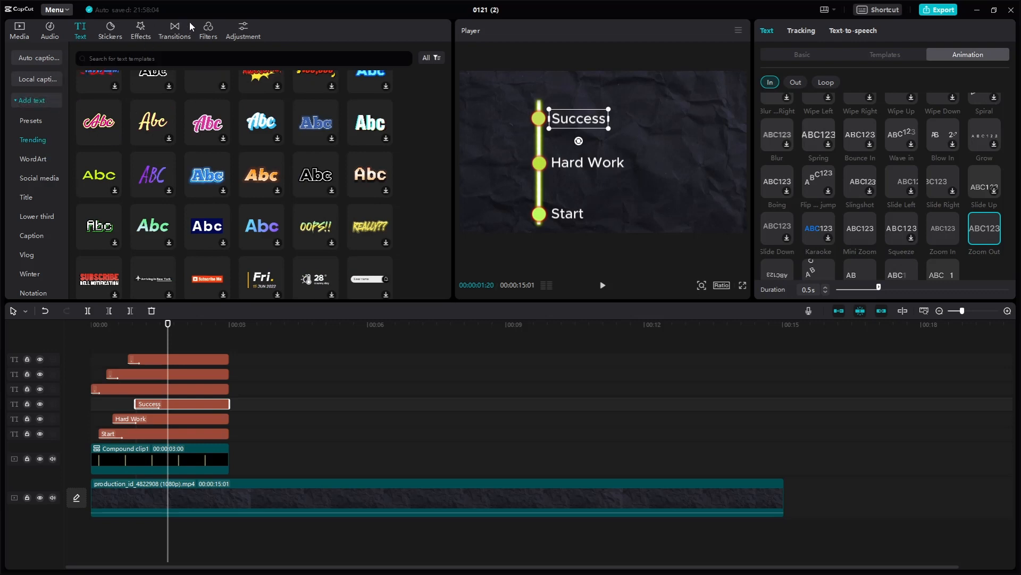
left_click(209, 25)
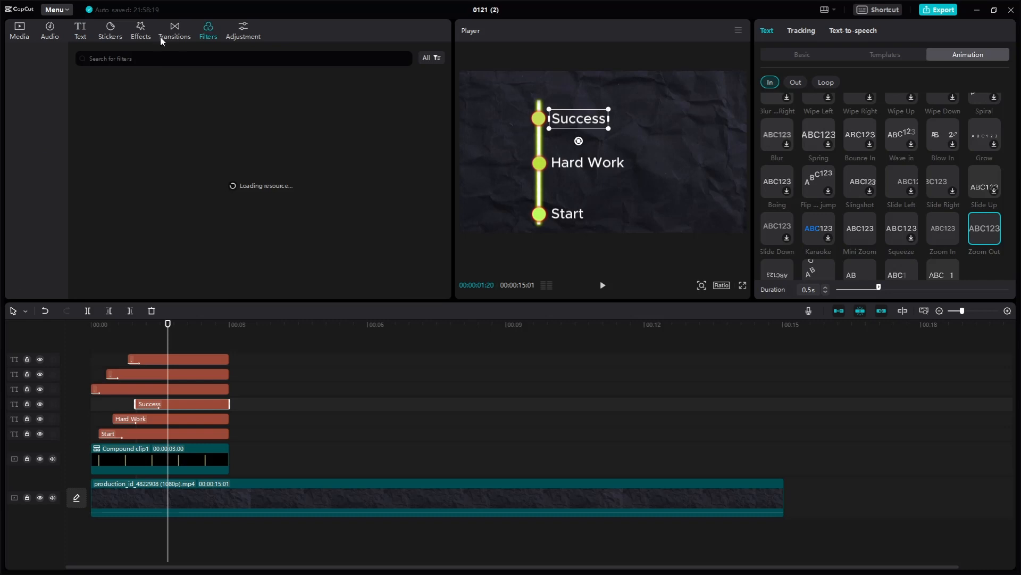
left_click(112, 26)
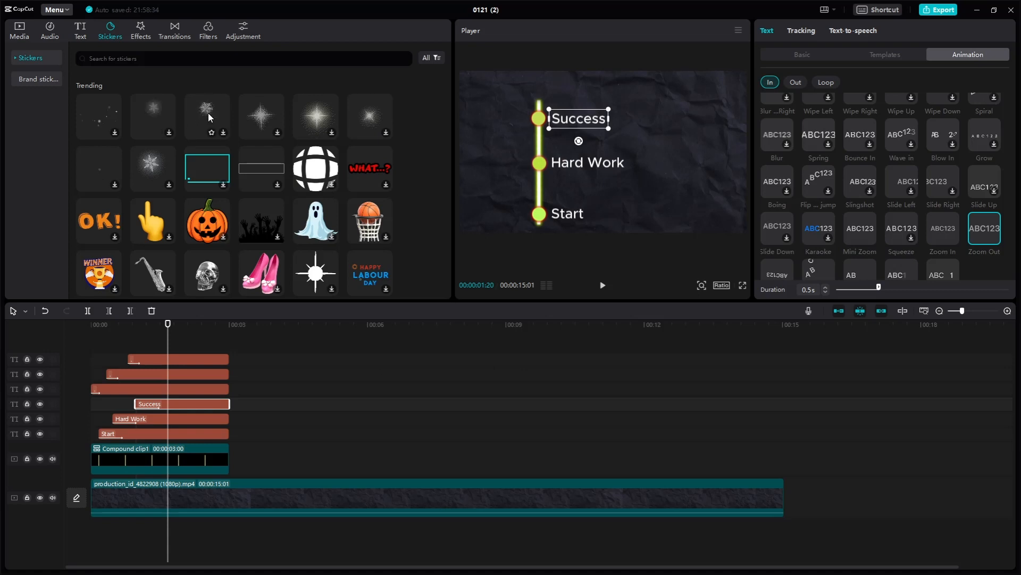
left_click(278, 133)
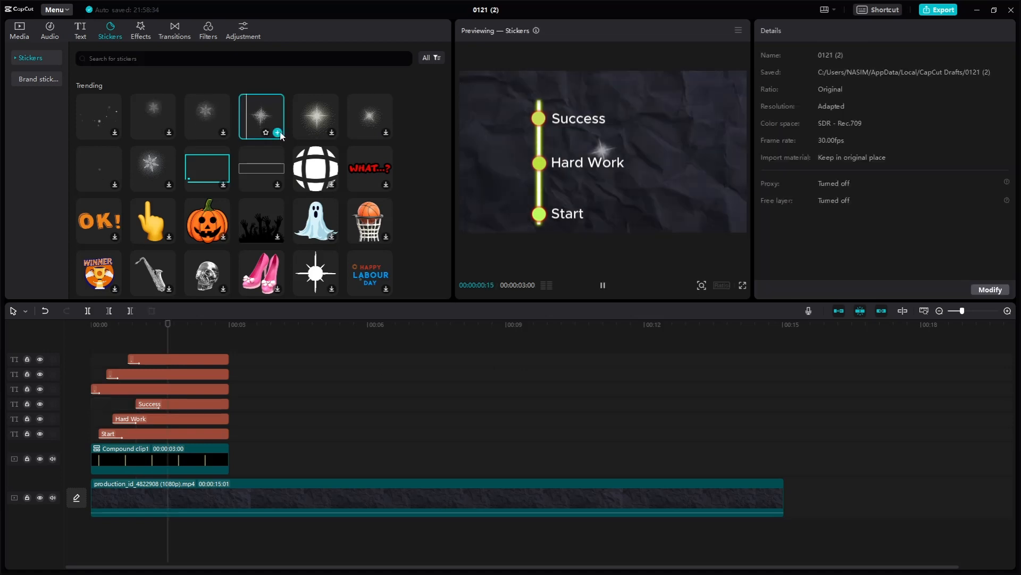
left_click(277, 133)
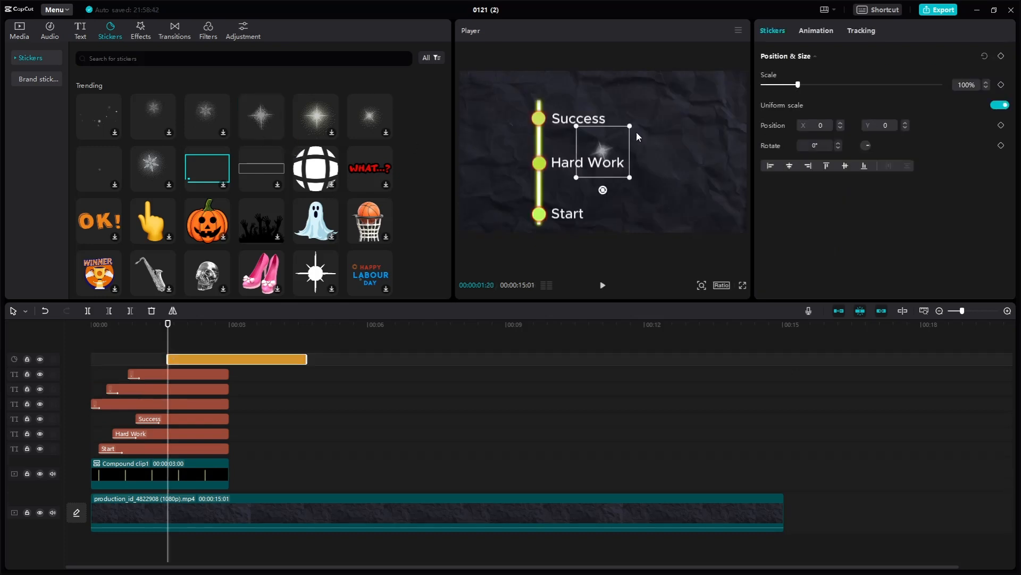
left_click_drag(610, 117, 582, 114)
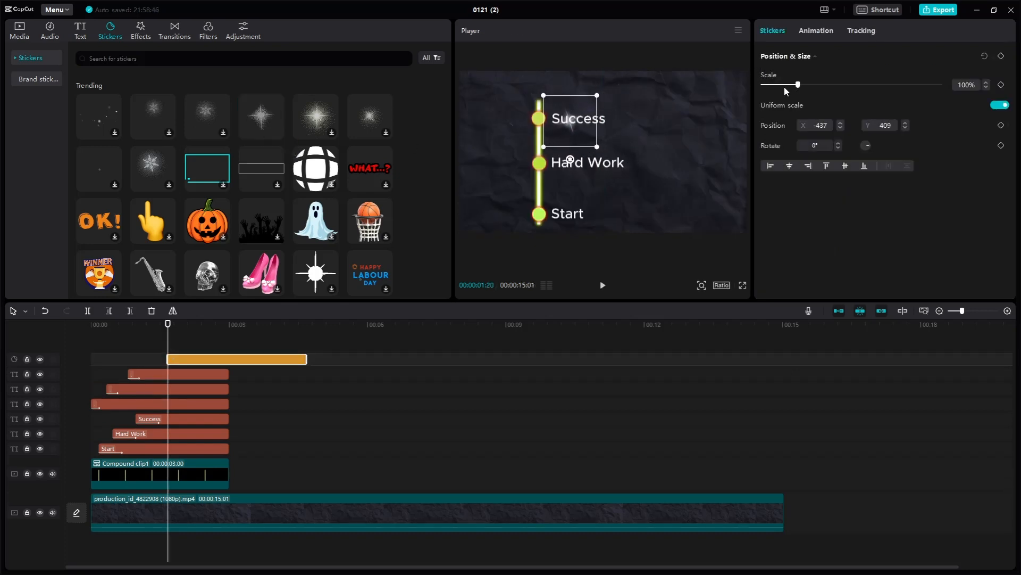
Step: Move the sparkle sticker clip earlier to begin at about 00:00:01:08, shortly after the Success label starts, and play back the timing
left_click(142, 347)
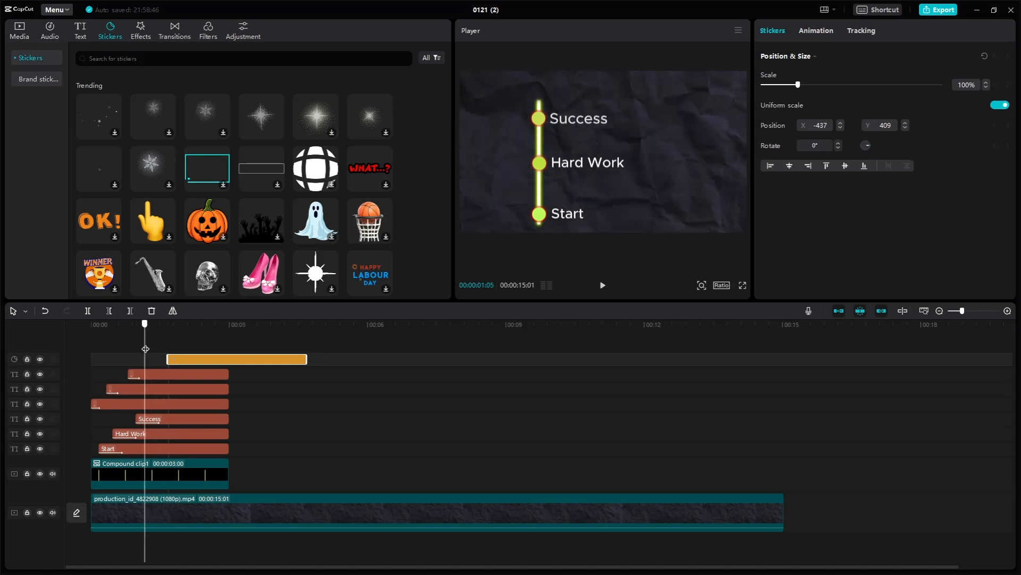
key("space")
key("space")
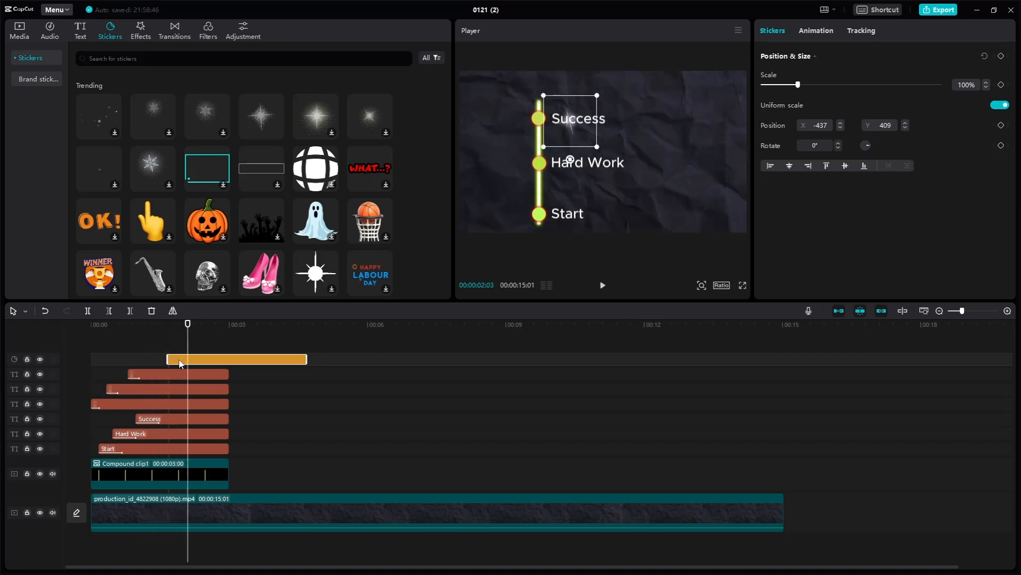
left_click_drag(180, 363, 165, 363)
left_click(133, 348)
key("space")
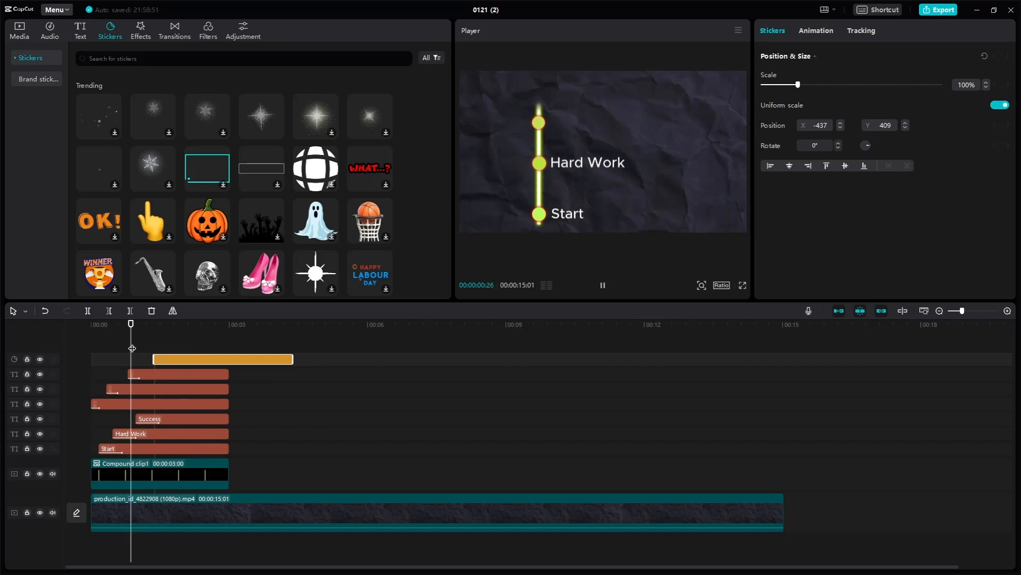
key("space")
left_click_drag(190, 366, 184, 359)
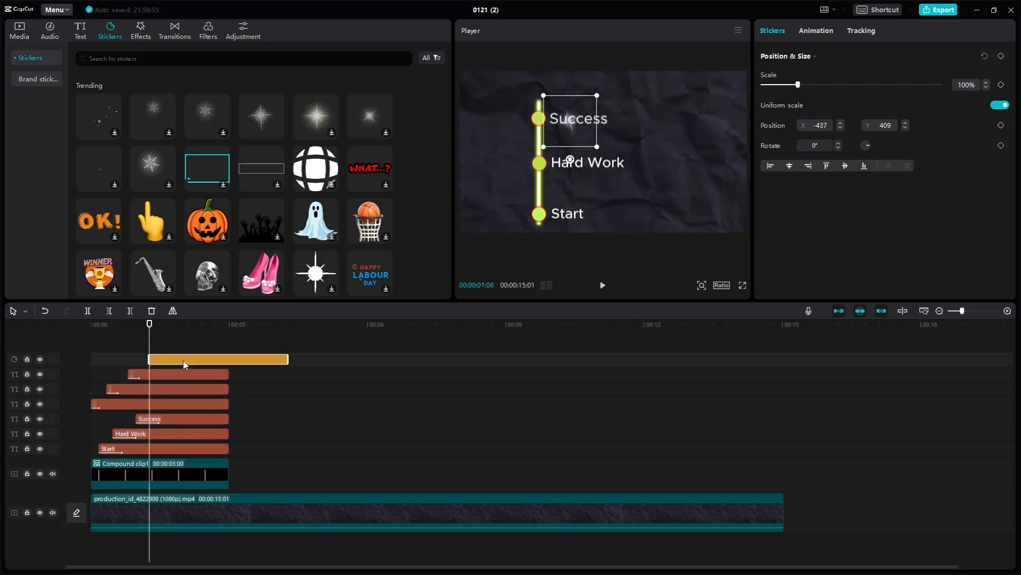
key("space")
key("space")
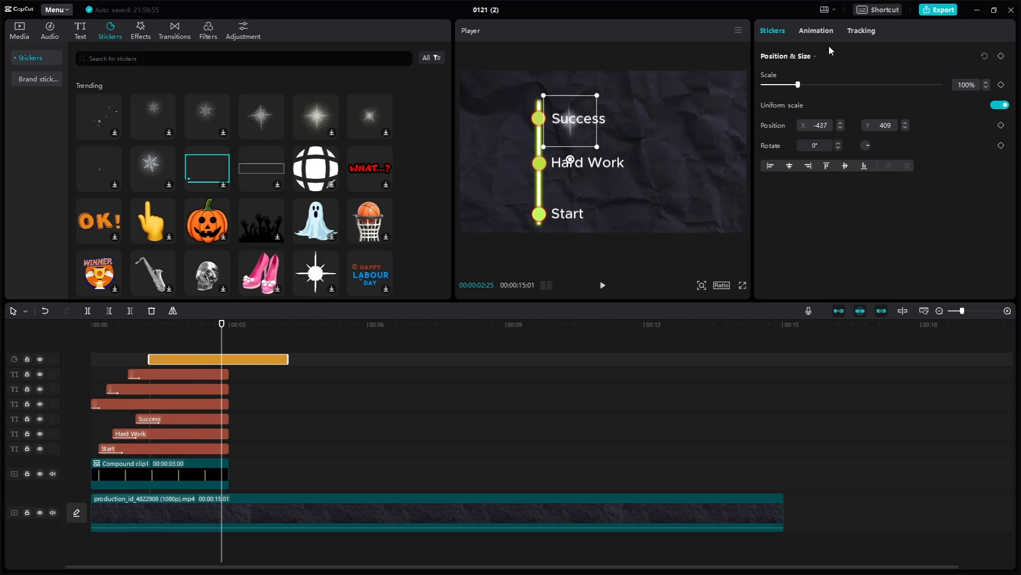
left_click(820, 31)
left_click(890, 55)
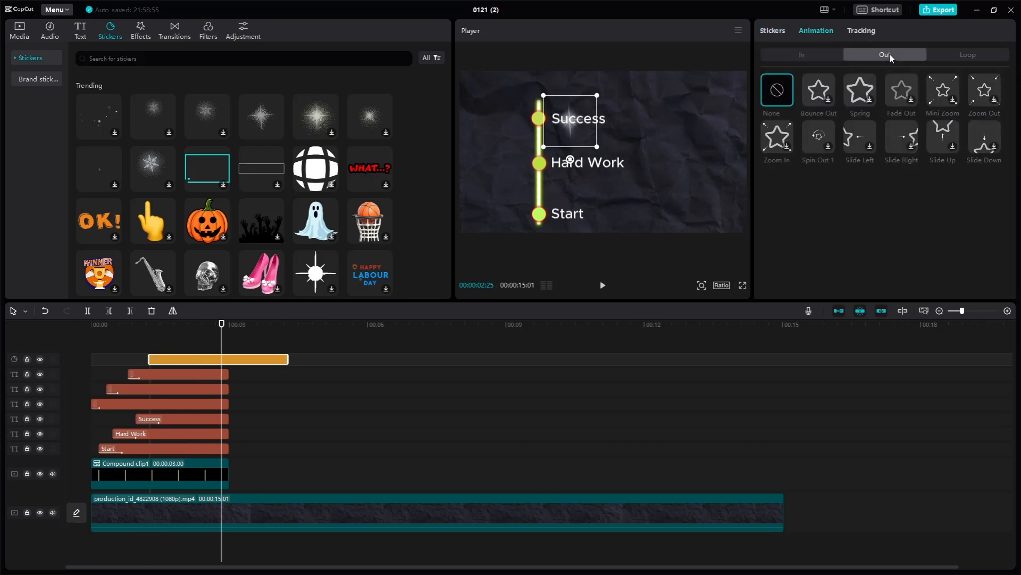
left_click(214, 381)
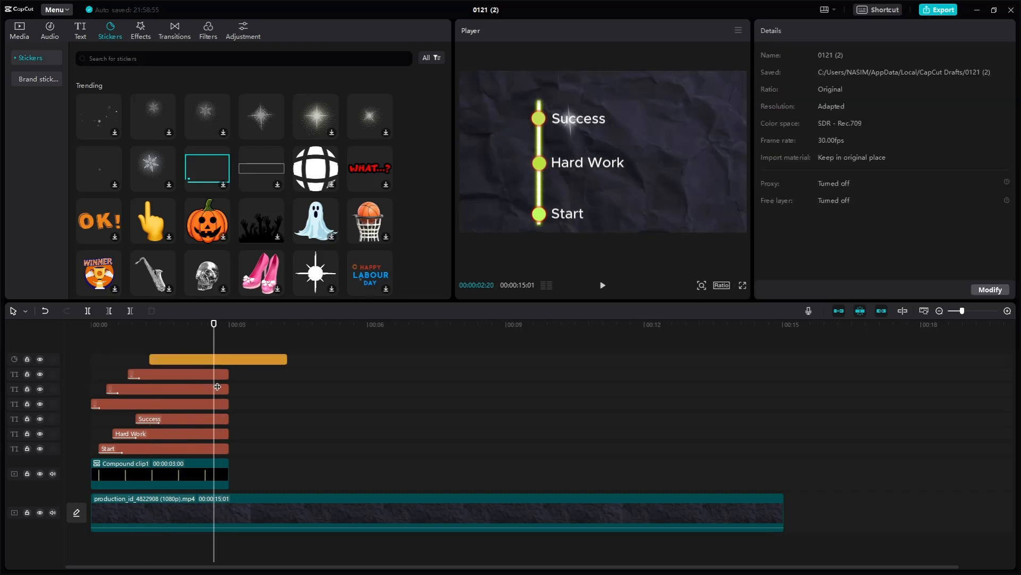
Step: Apply the Throw Back exit animation to the Success label
left_click(186, 420)
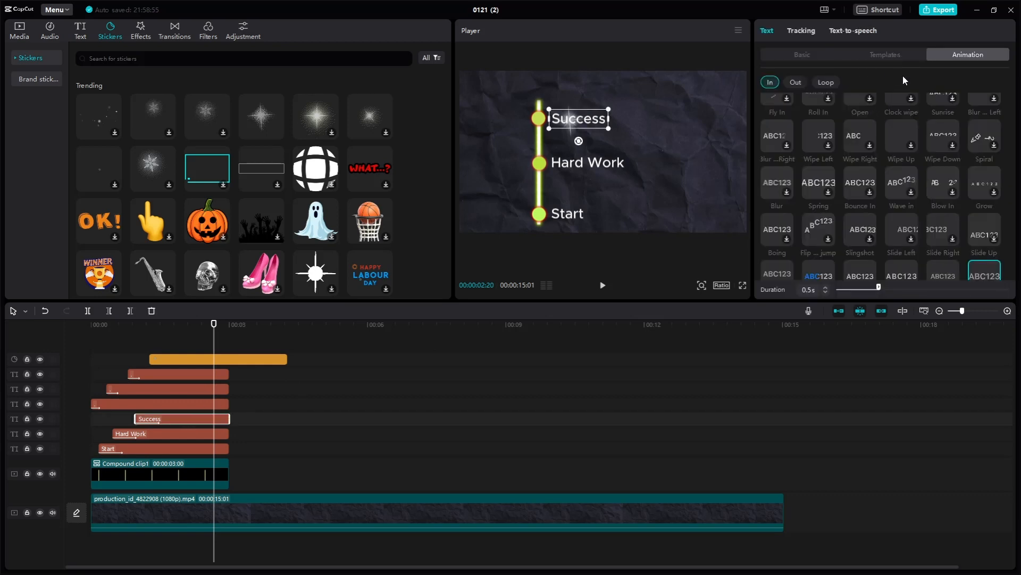
left_click(790, 83)
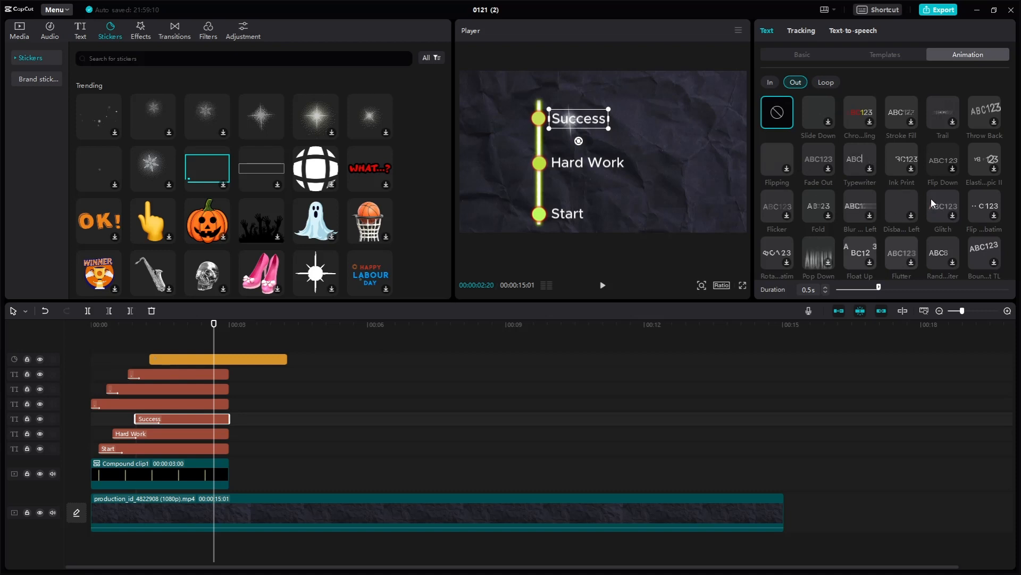
left_click(984, 101)
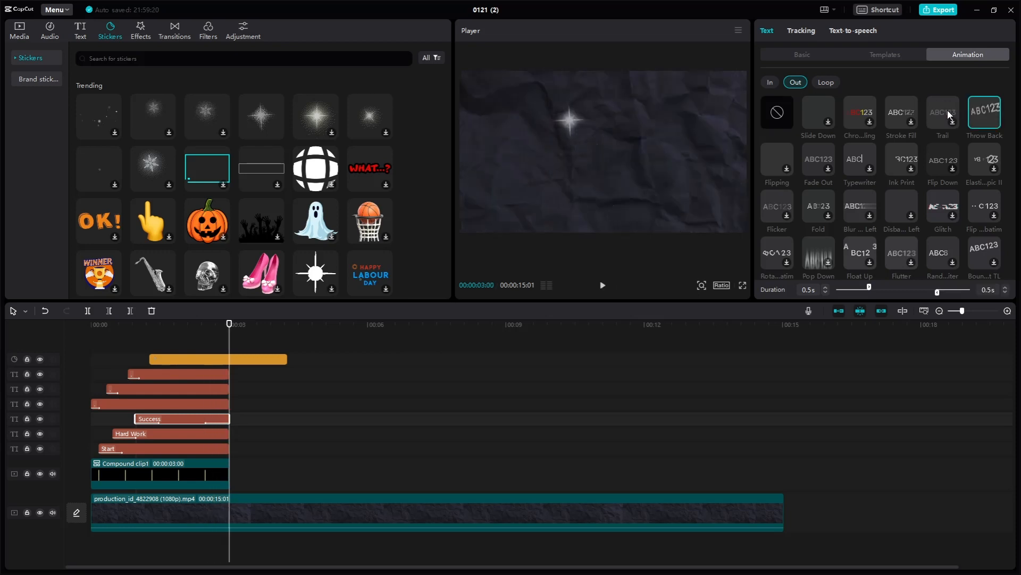
Step: Apply the Flare loop animation to the Success label and play the result from the beginning
left_click(828, 83)
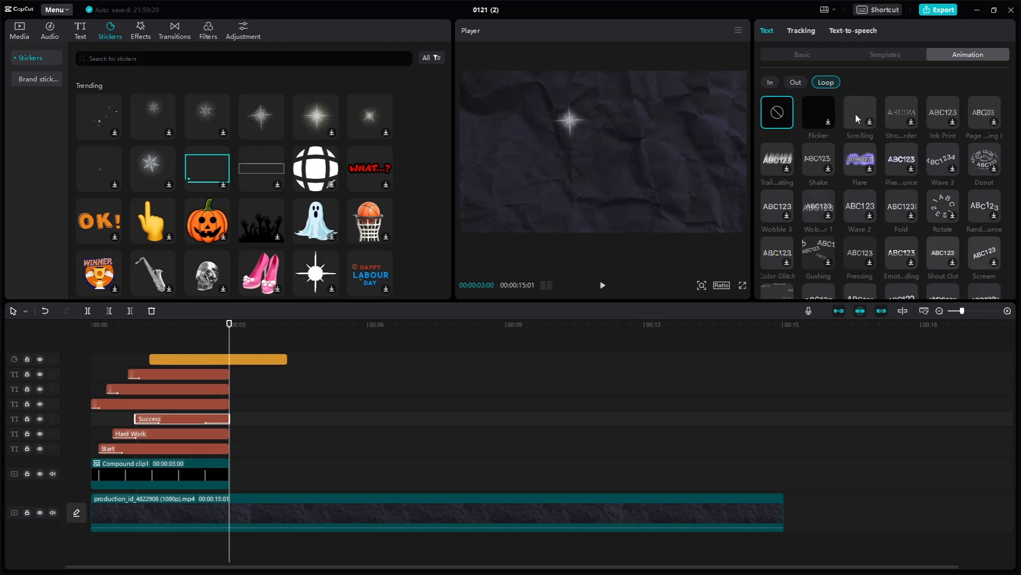
left_click(854, 158)
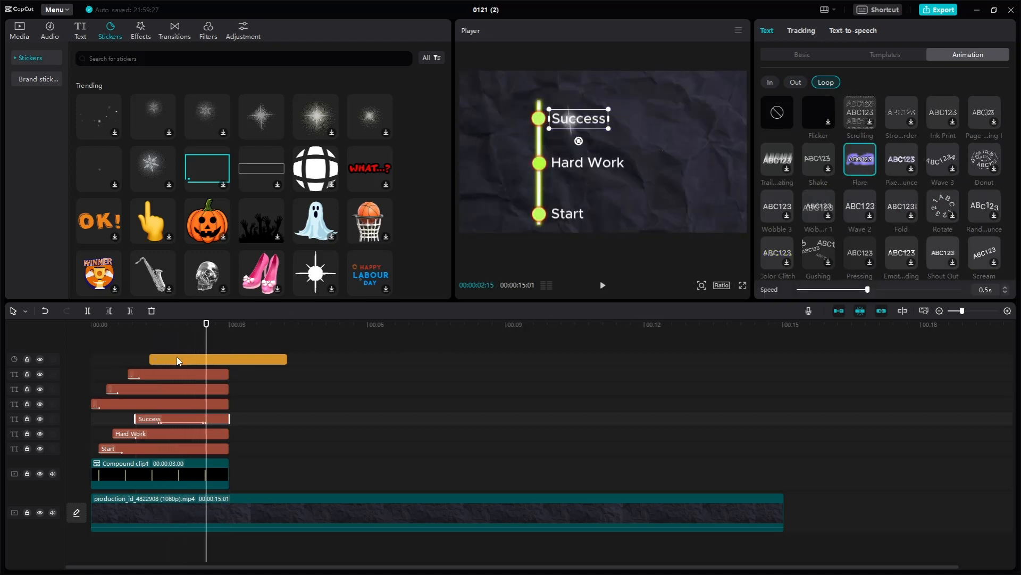
left_click_drag(206, 326, 94, 326)
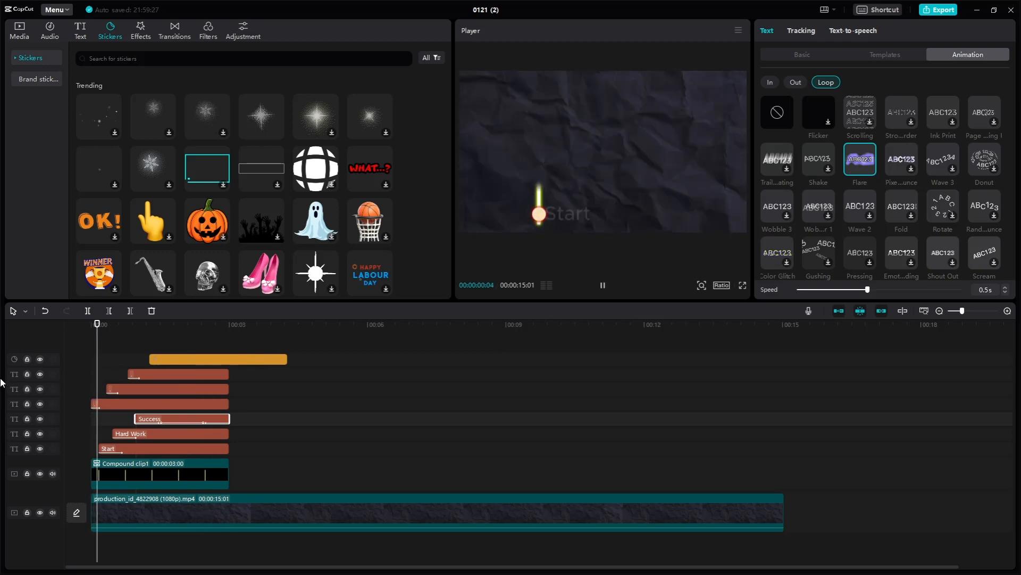
key("space")
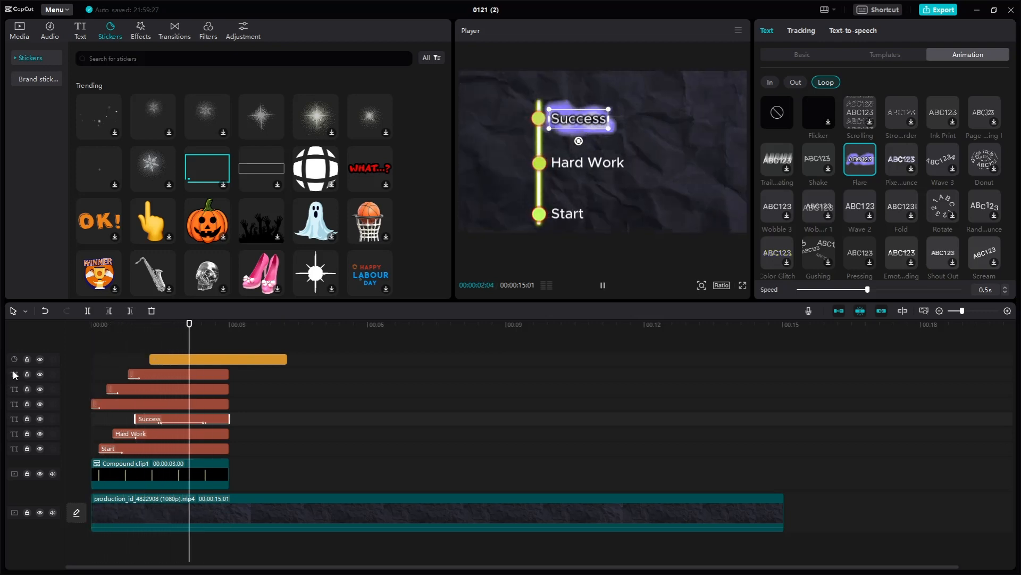
key("space")
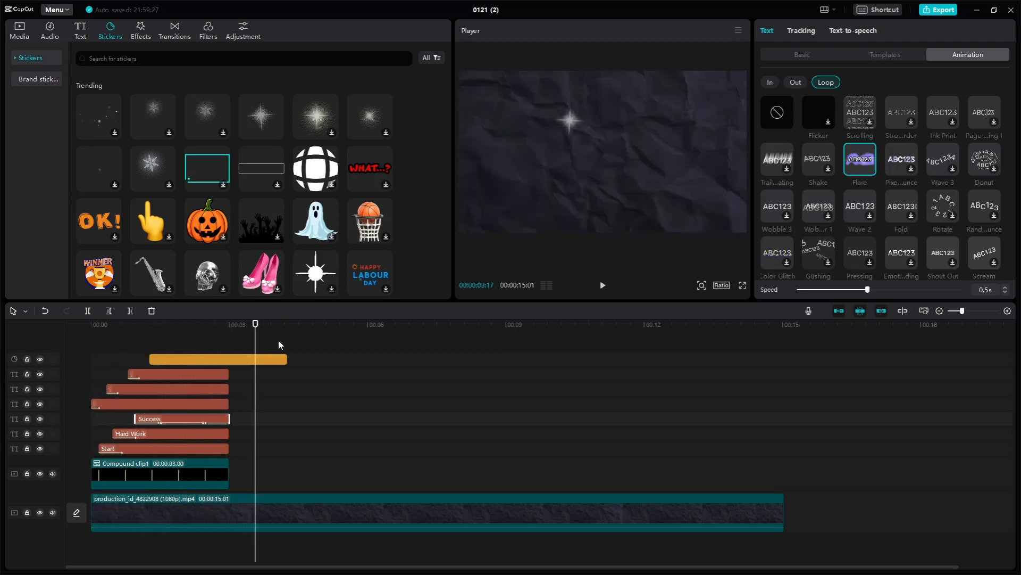
Step: Trim the ends of the sparkle sticker and the background video to 00:00:03:00 and play the result
left_click_drag(287, 359, 230, 359)
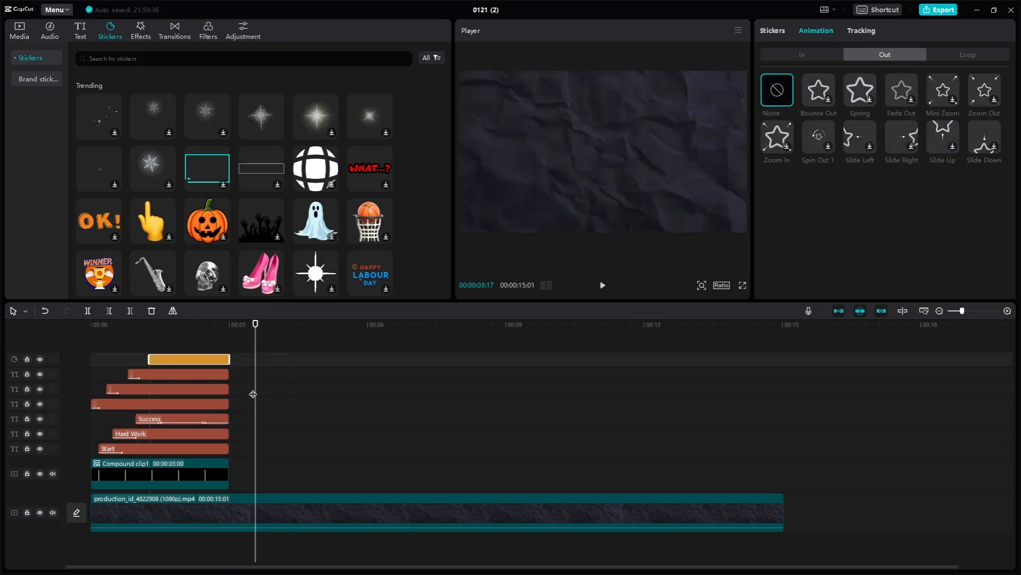
left_click_drag(236, 397, 229, 398)
left_click_drag(290, 442, 311, 548)
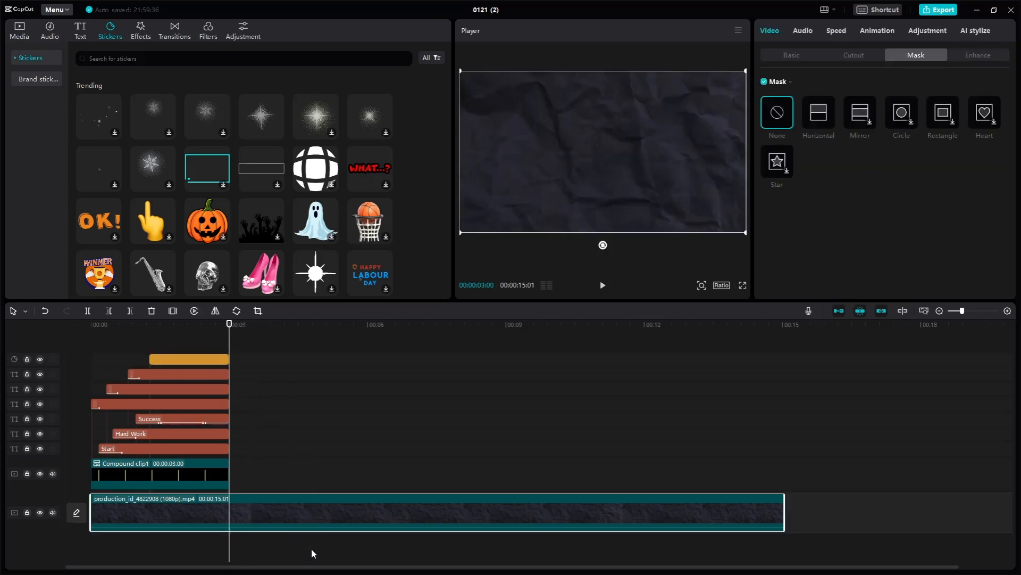
key("w")
key("space")
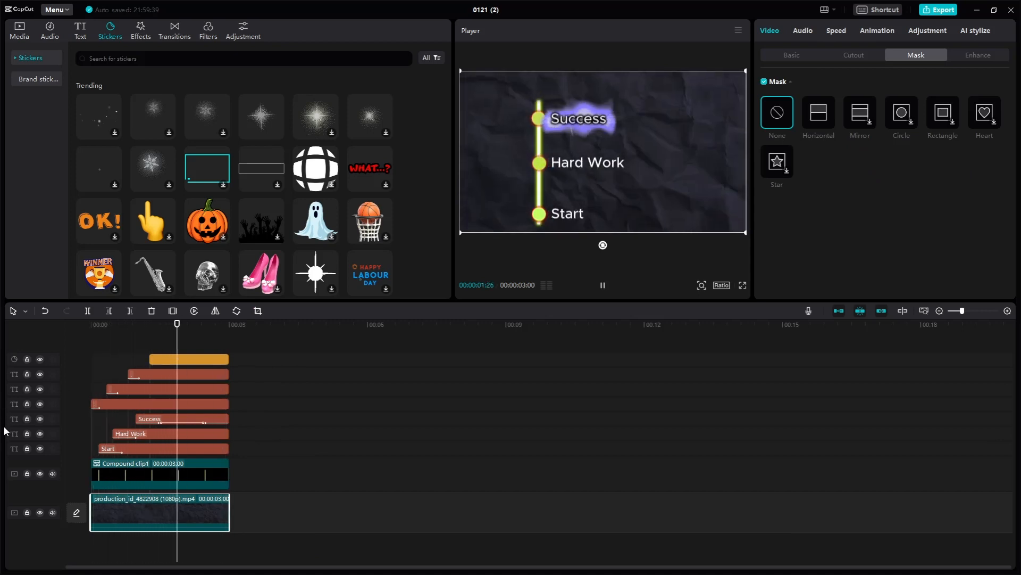
key("space")
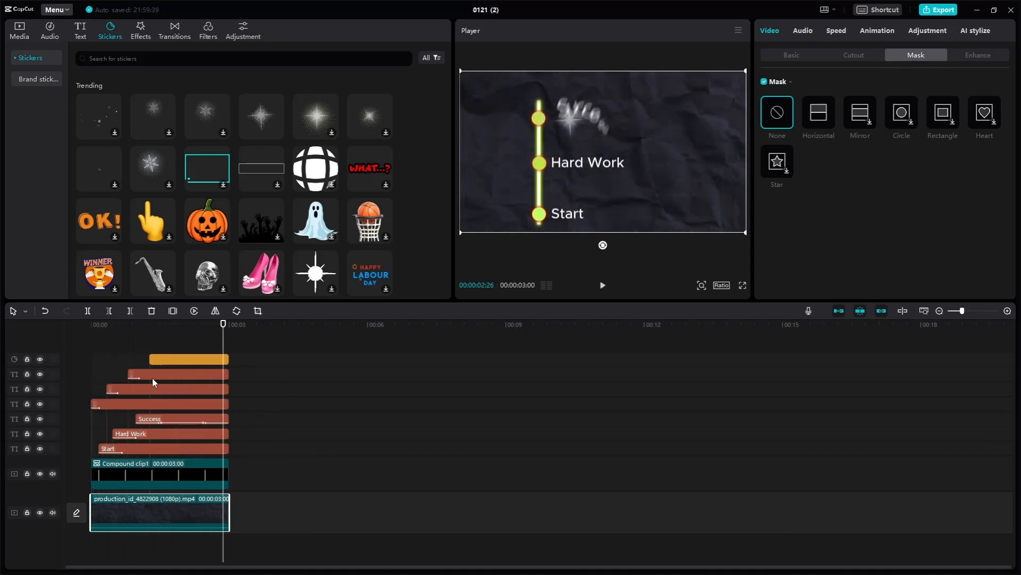
Step: Return to the timeline start and preview the favorite sound effects Bell ding and Beep (short)
left_click_drag(224, 340, 58, 362)
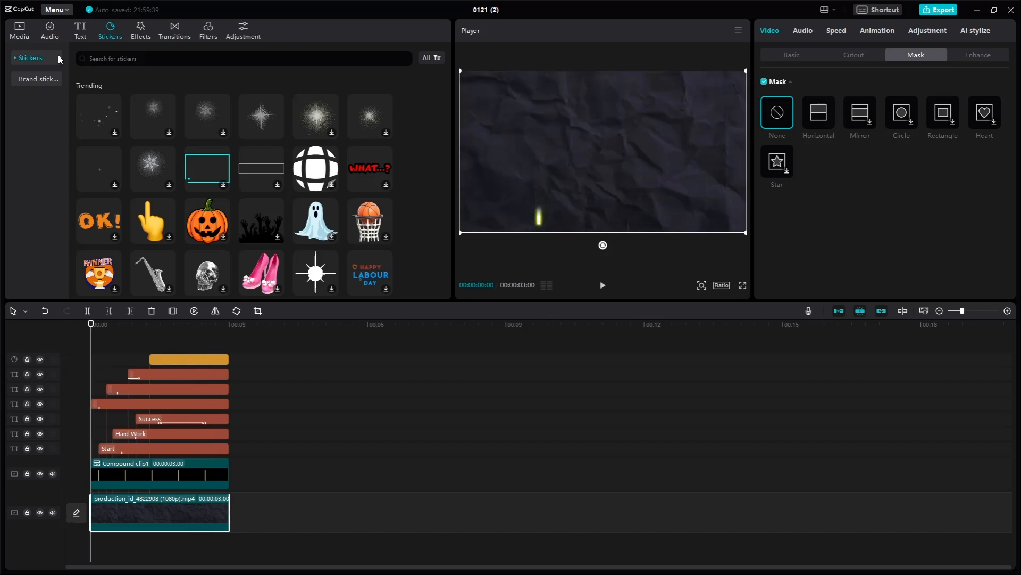
left_click(50, 30)
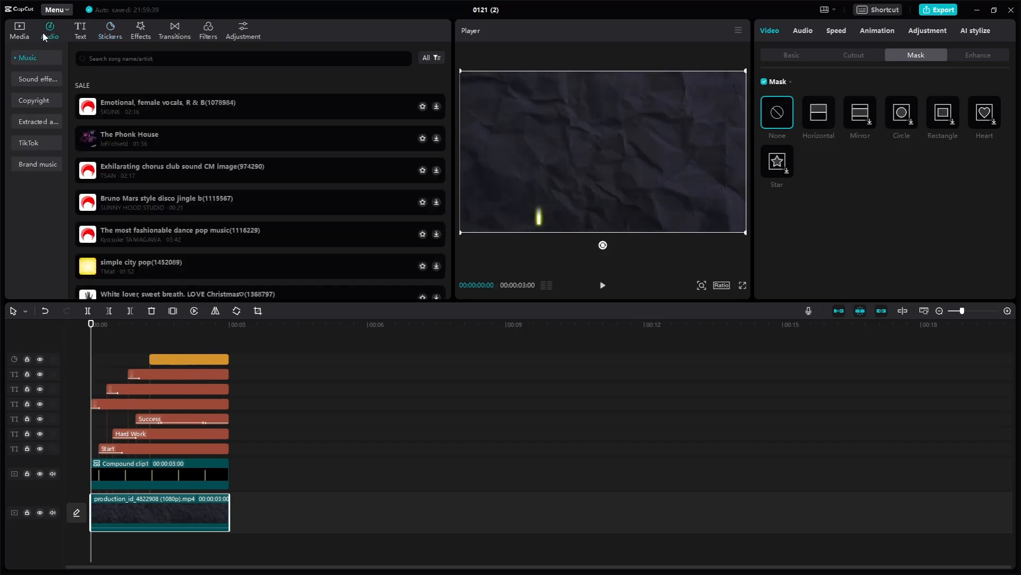
left_click(44, 79)
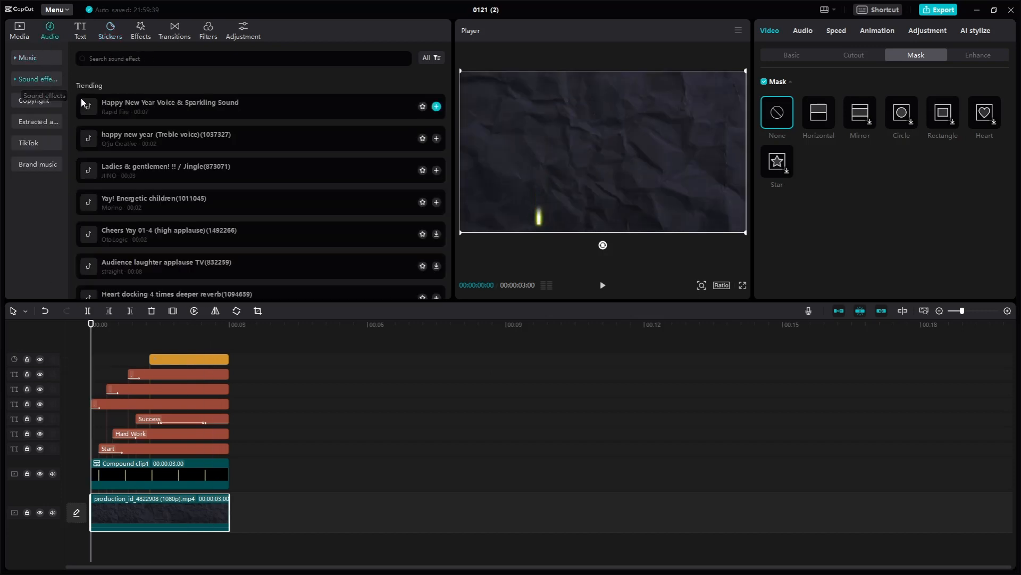
left_click(18, 84)
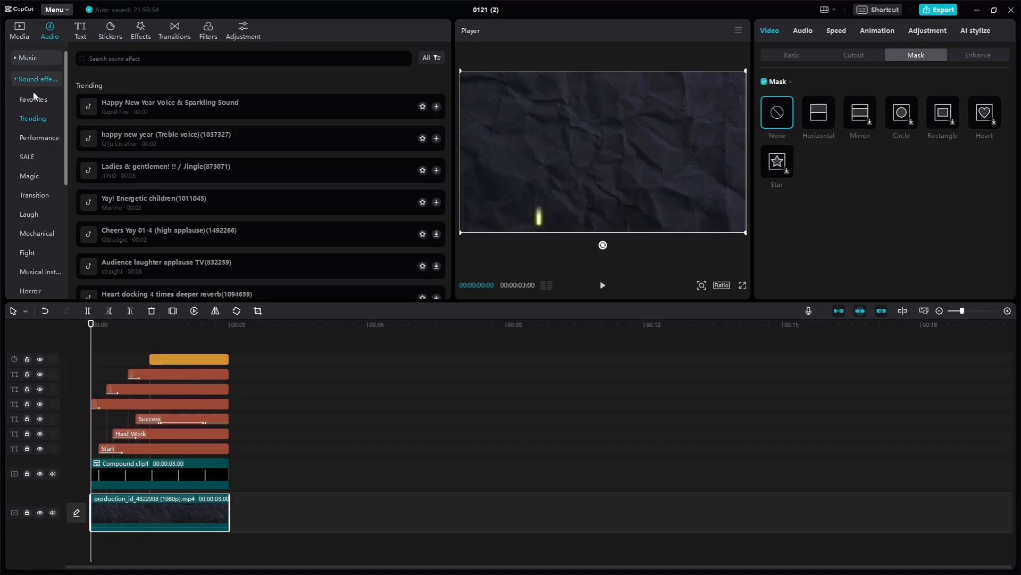
scroll(133, 129, "down", 1)
left_click(38, 100)
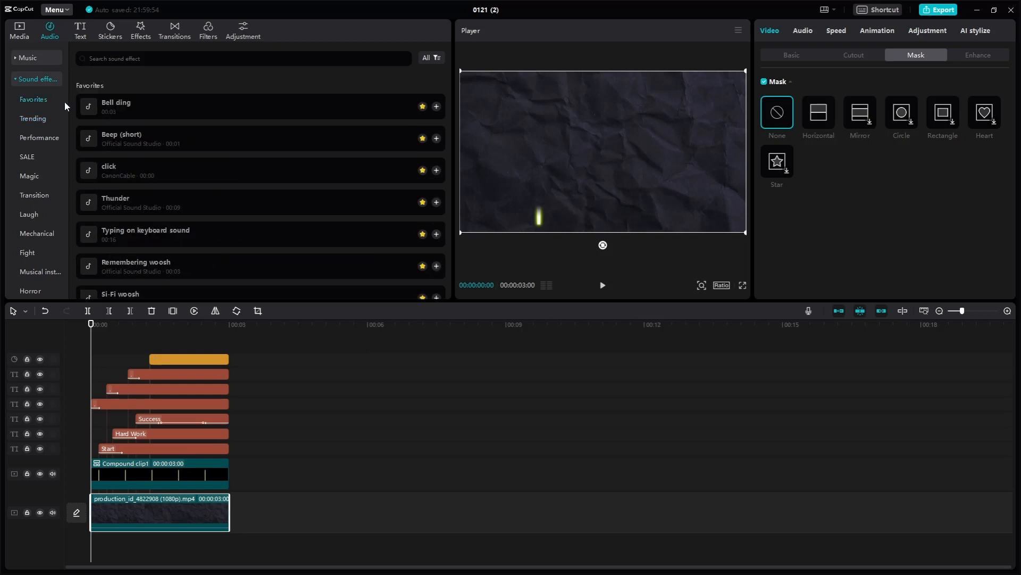
left_click(146, 104)
left_click(135, 145)
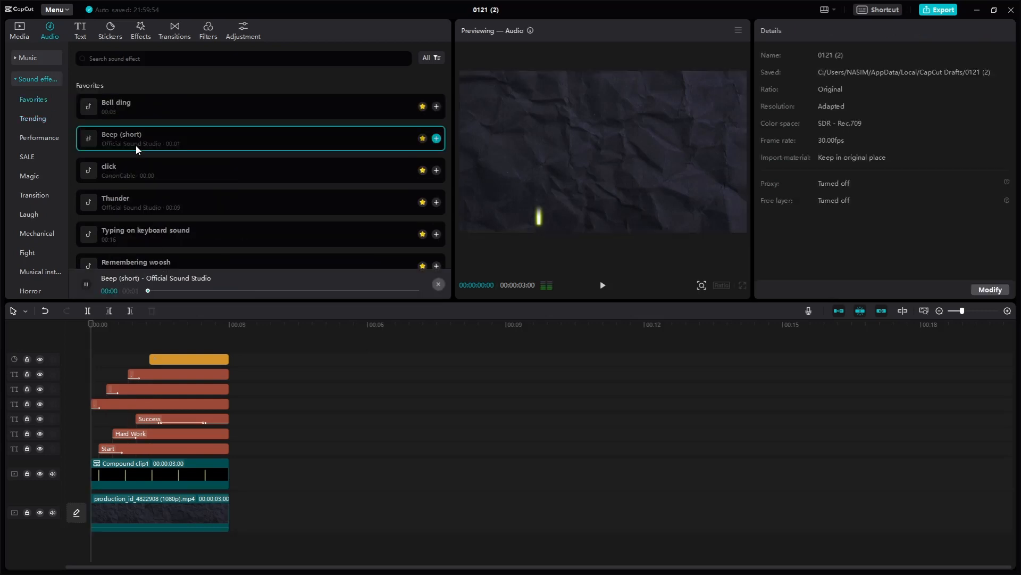
Step: Try the Beep (short) sound effect at 00:00:00:05, where the Start label begins, and remove it again
left_click(93, 344)
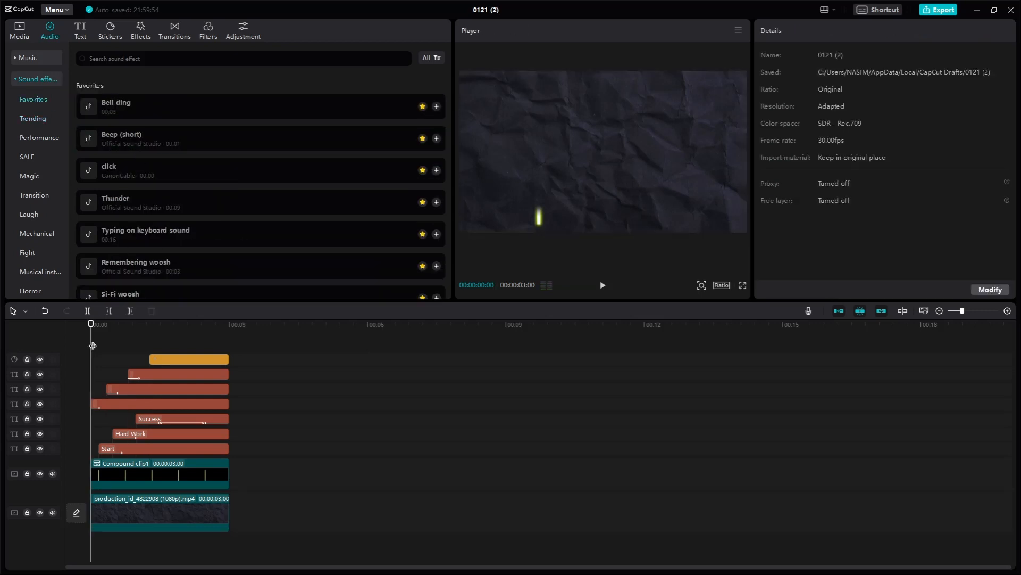
left_click_drag(93, 358, 97, 361)
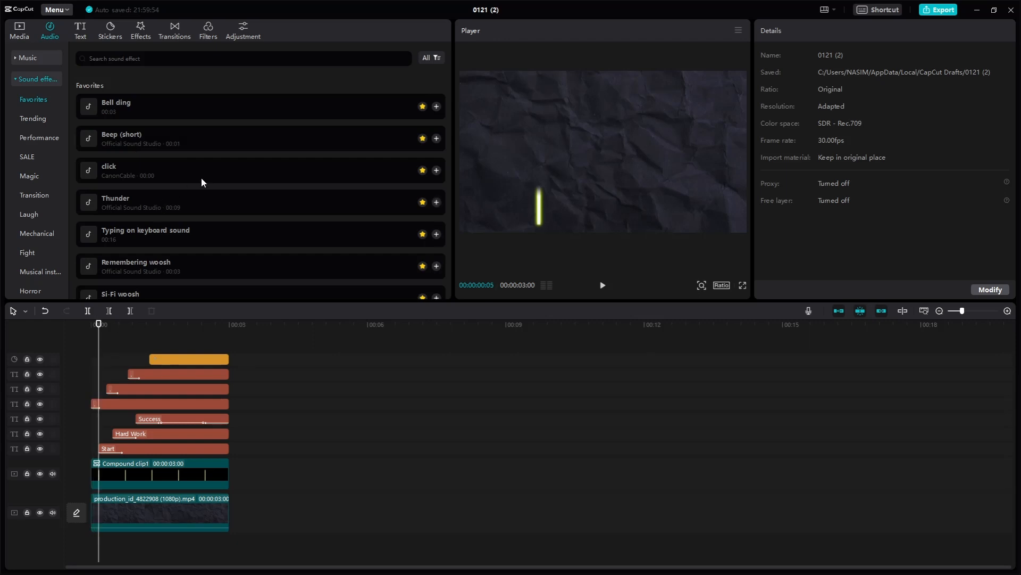
left_click(436, 138)
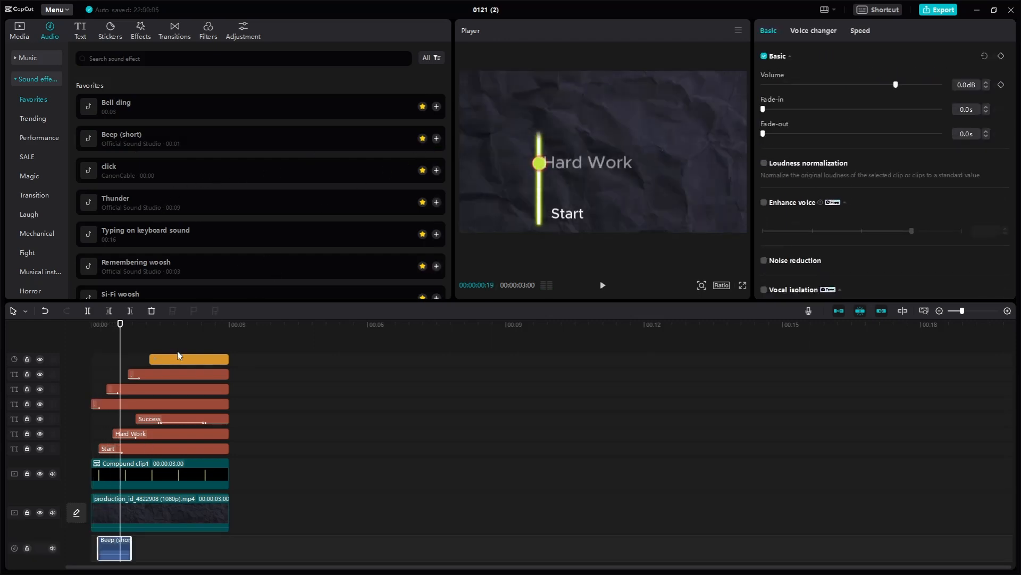
key("Delete")
Step: Try the Bell ding sound effect near the timeline start, trim it to a shorter clip and play the result
left_click_drag(119, 355, 99, 356)
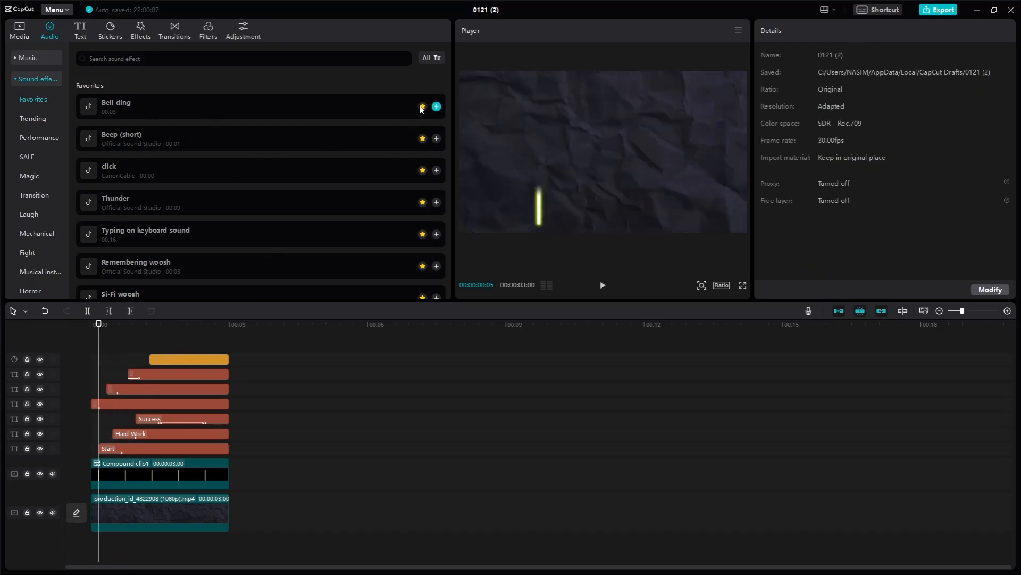
left_click(437, 106)
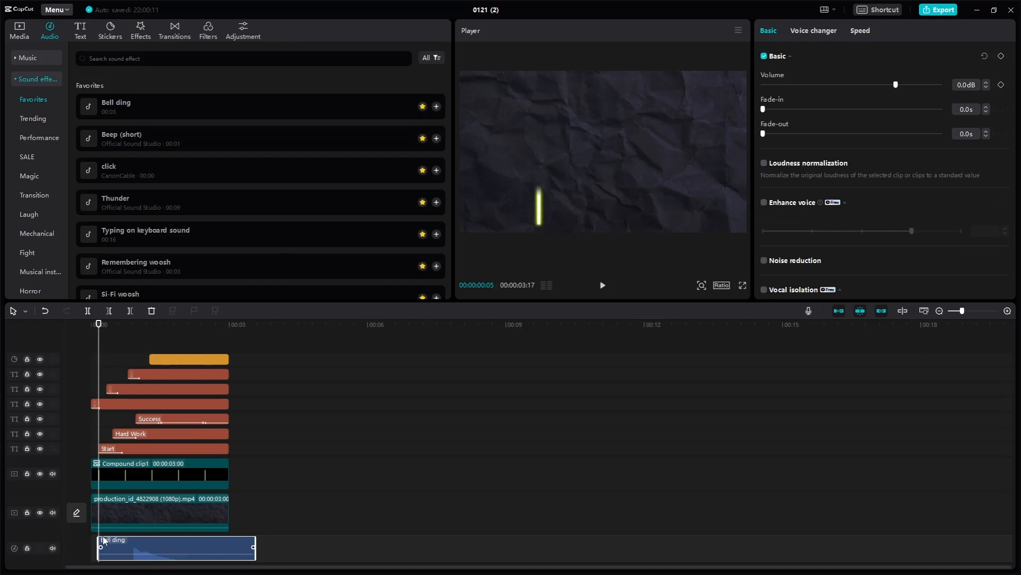
left_click_drag(103, 540, 133, 536)
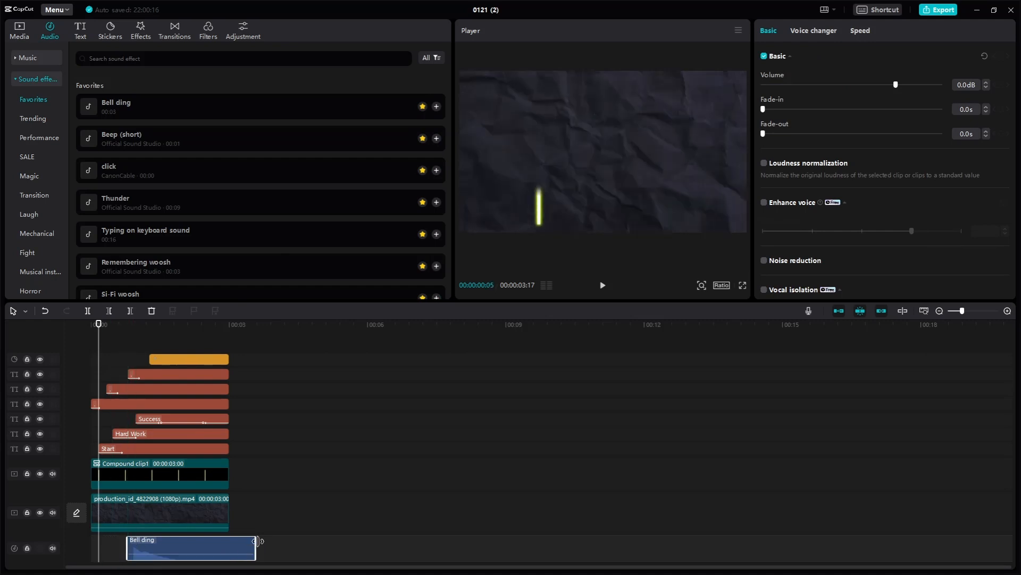
left_click_drag(257, 540, 129, 552)
key("space")
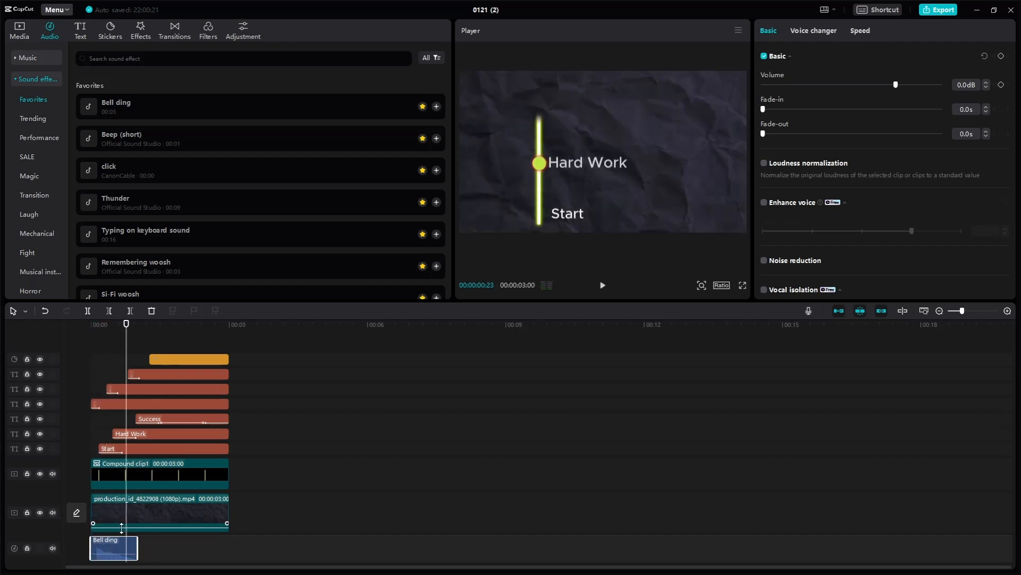
Step: Look through the favorite sound effects and preview Woosh with echo and Ping
scroll(151, 152, "down", 1)
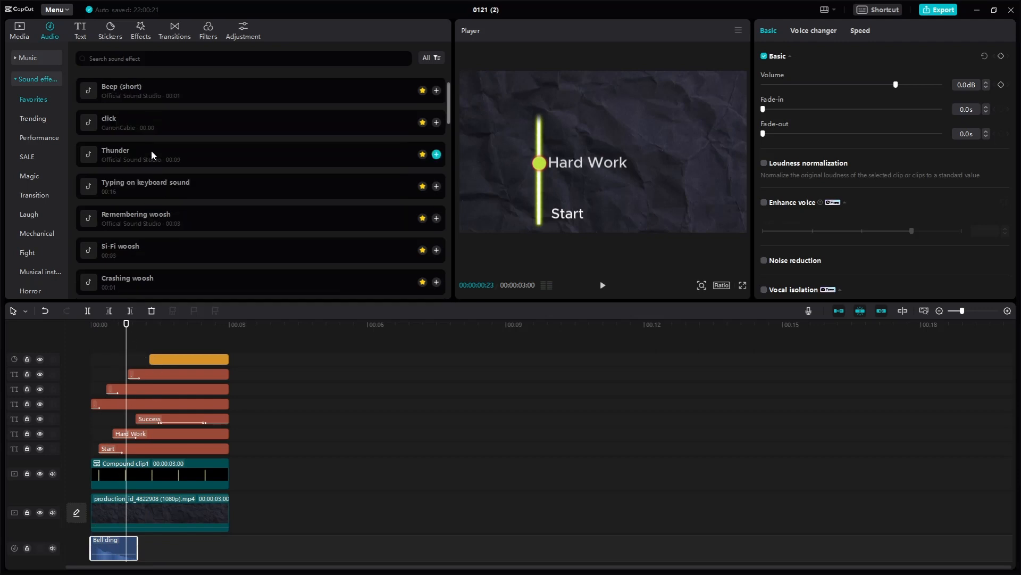
scroll(151, 155, "down", 5)
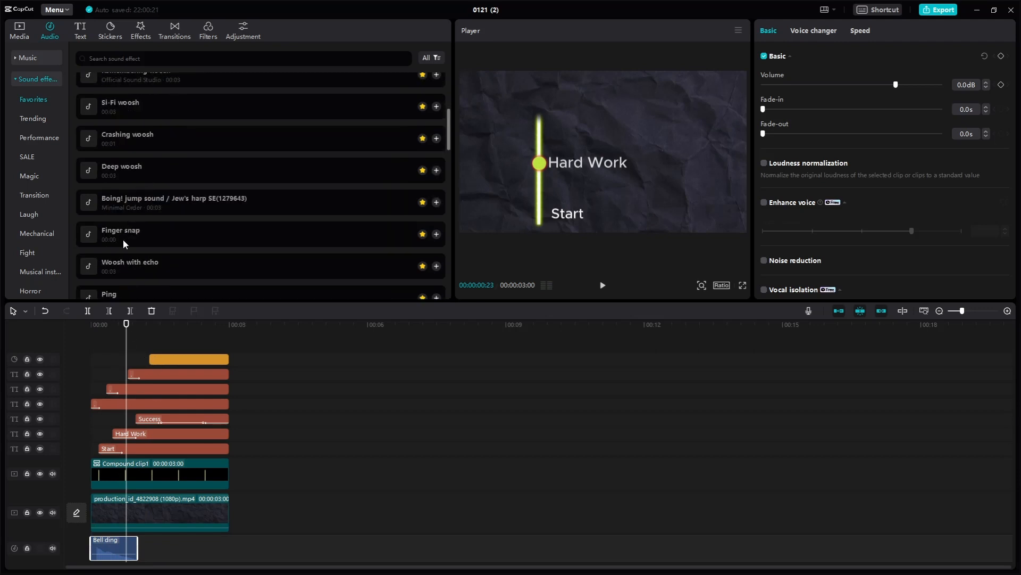
left_click(123, 263)
scroll(128, 194, "down", 3)
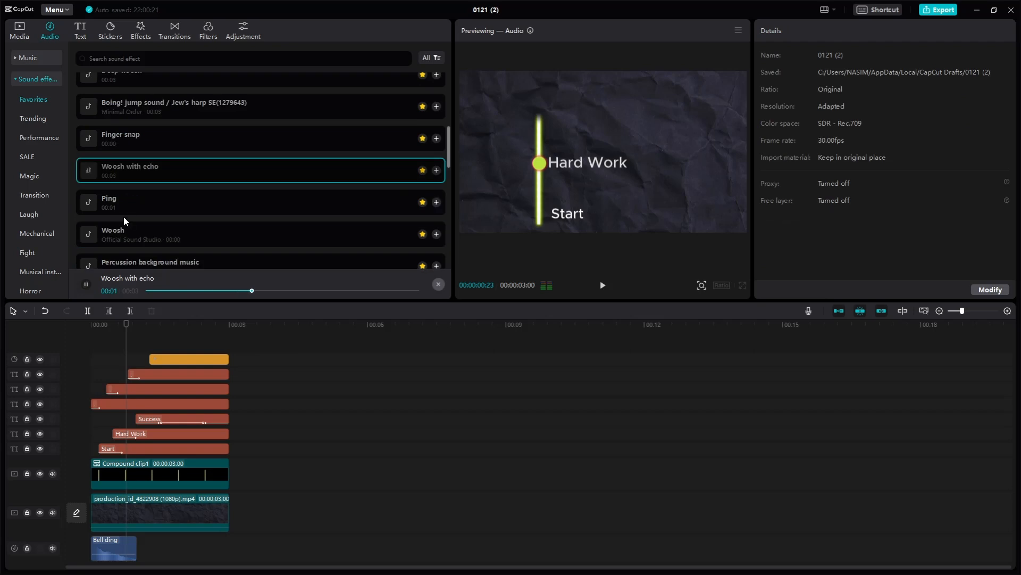
left_click(129, 200)
Step: Replace the Bell ding clip with the Ping sound effect at 00:00:00:05 and trim it to a short clip
left_click(112, 554)
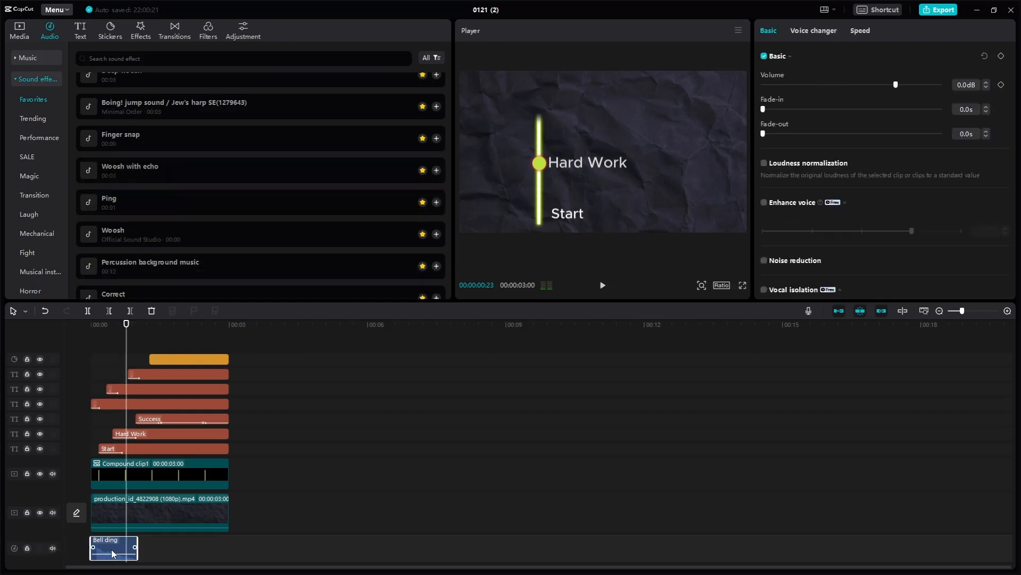
key("Delete")
left_click_drag(125, 363, 99, 365)
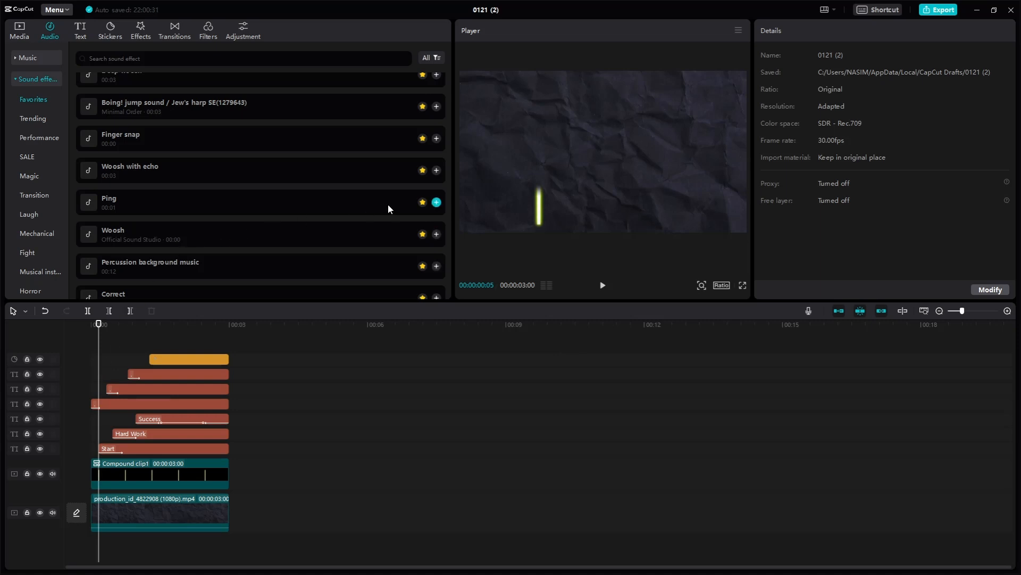
left_click(434, 205)
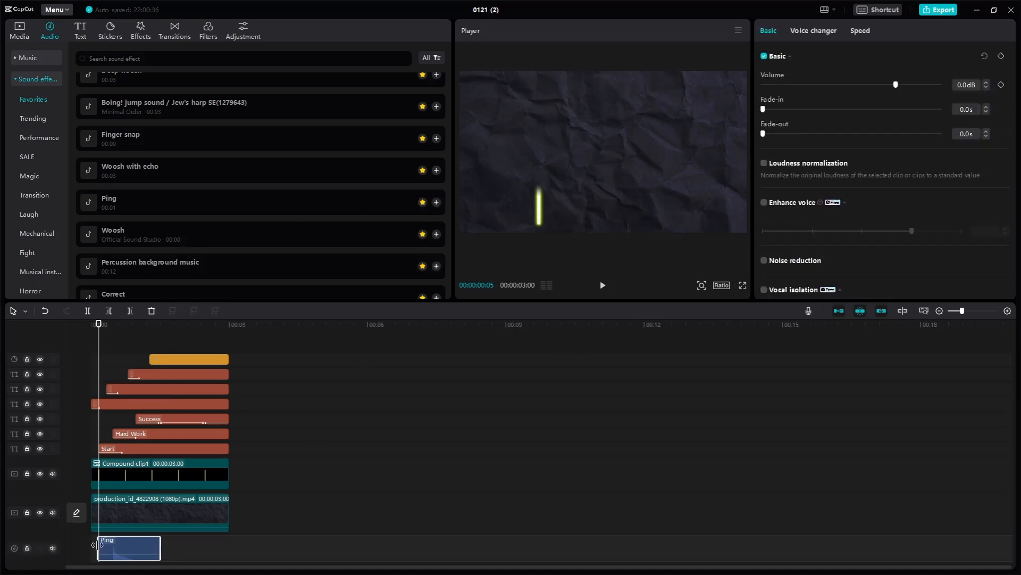
mouse_move(100, 541)
left_mouse_down()
mouse_move(112, 550)
mouse_move(118, 539)
left_mouse_up()
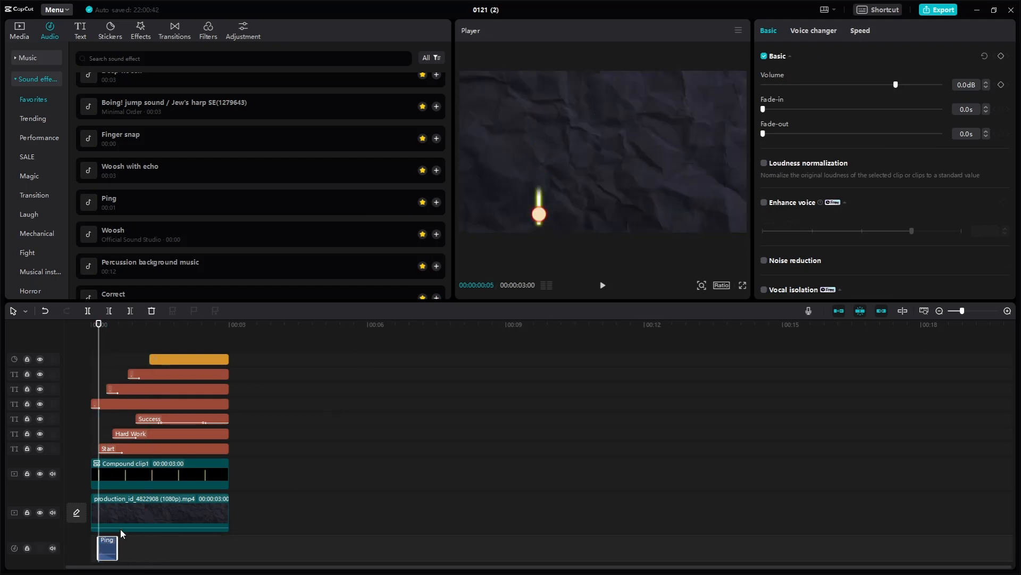
Step: Paste copies of the Ping clip at 00:00:00:14 and 00:00:00:29, and play the timeline from the beginning
left_click_drag(99, 389, 114, 390)
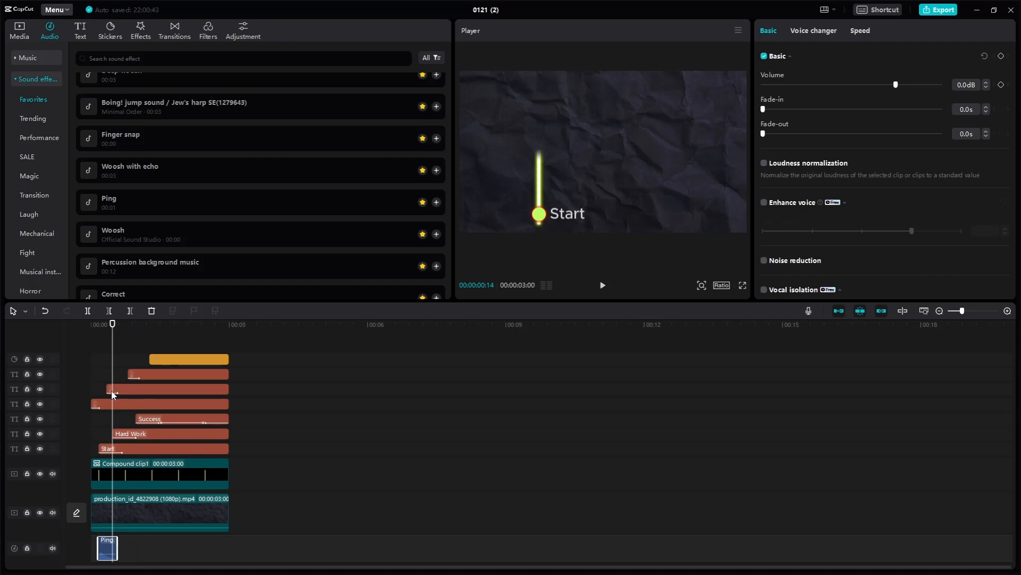
key("ctrl+v")
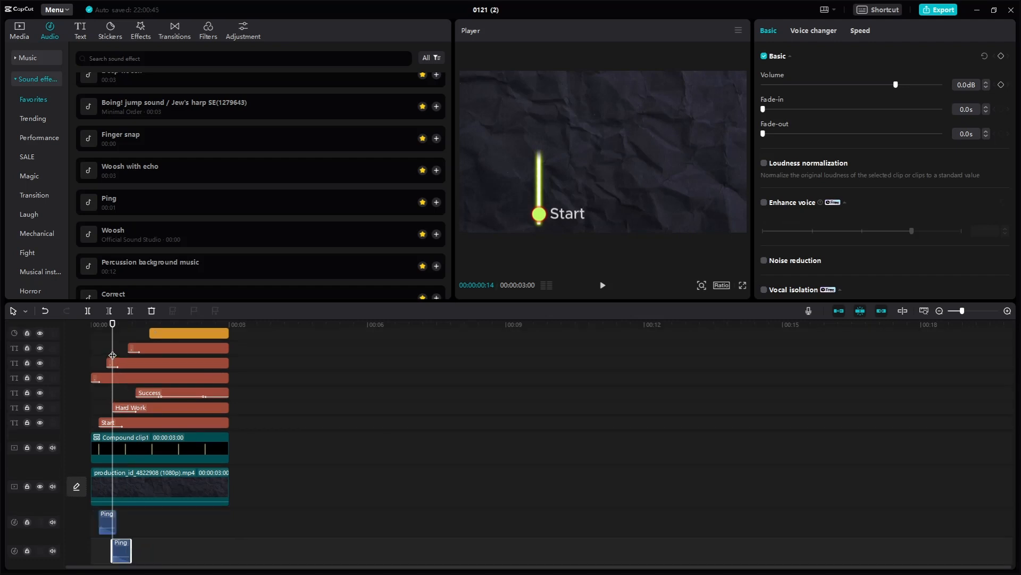
left_click_drag(112, 354, 133, 347)
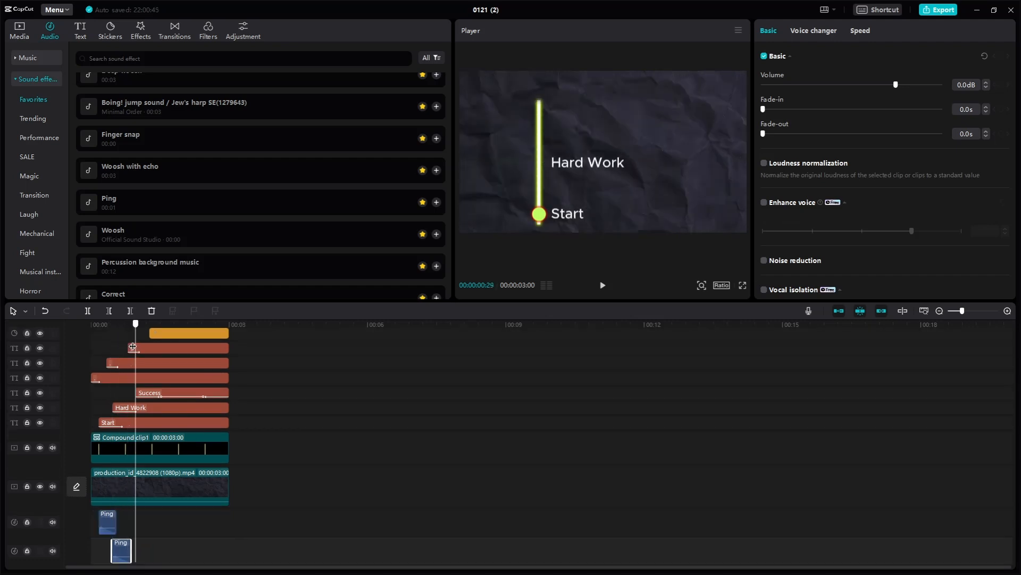
key("ctrl+v")
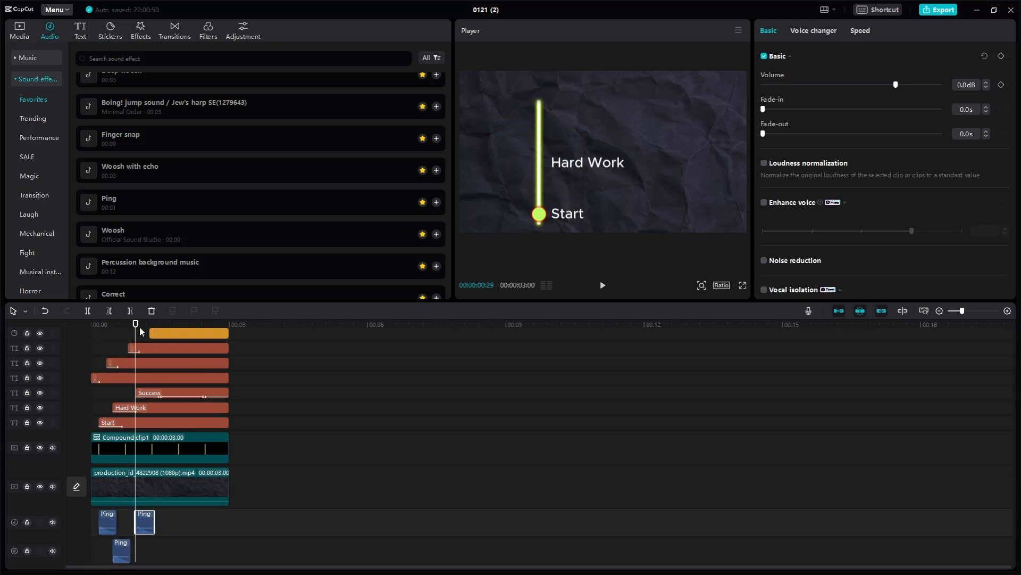
key("Home")
key("space")
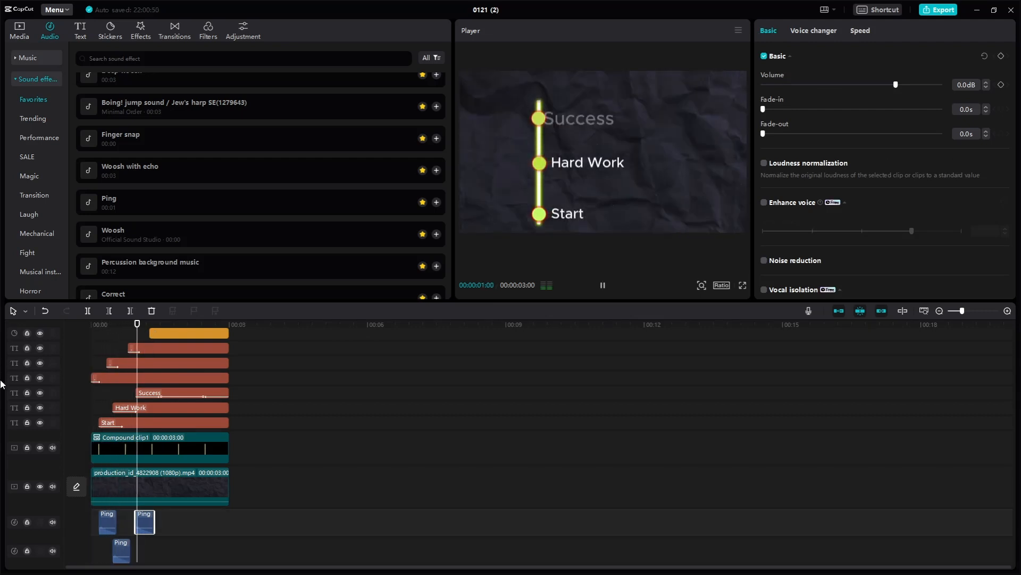
key("space")
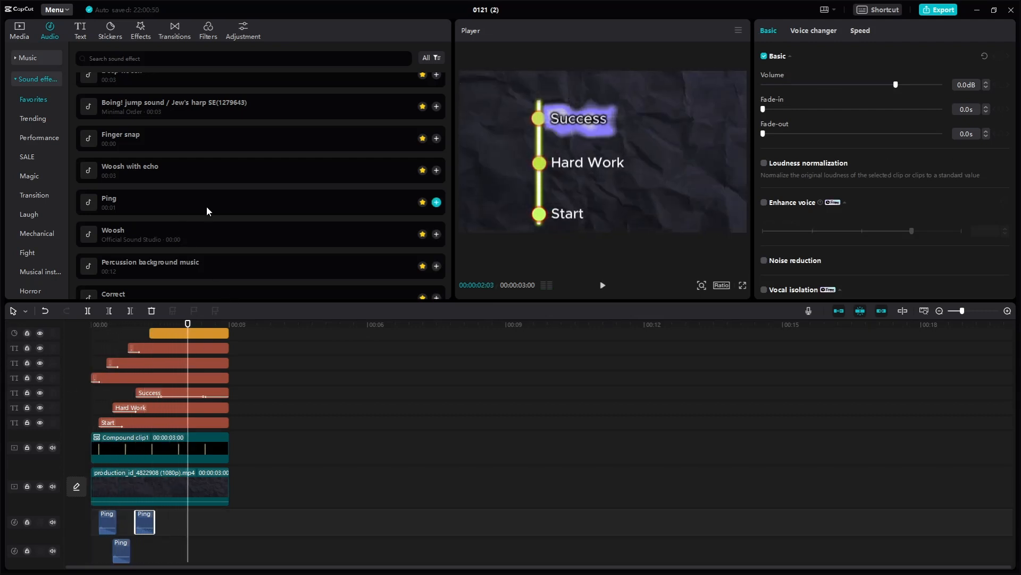
Step: Search the sound effects for "success" and preview Success 1
scroll(202, 131, "up", 6)
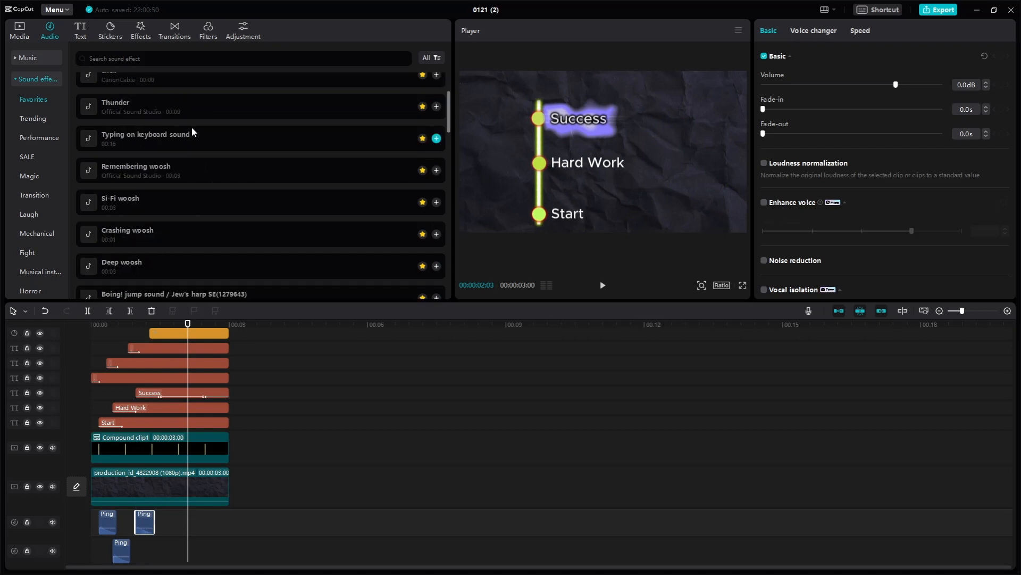
left_click(159, 56)
type("success")
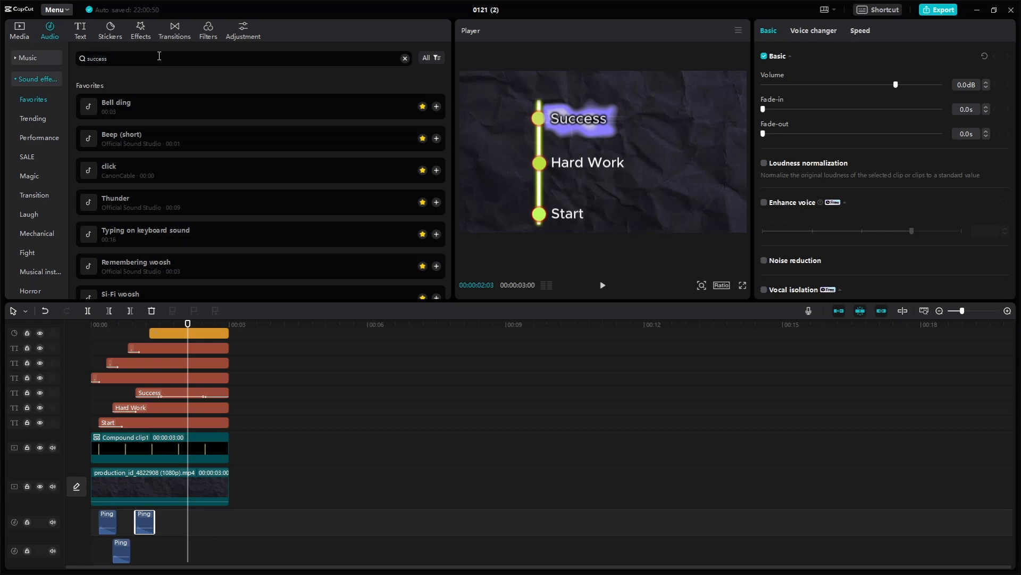
key("Return")
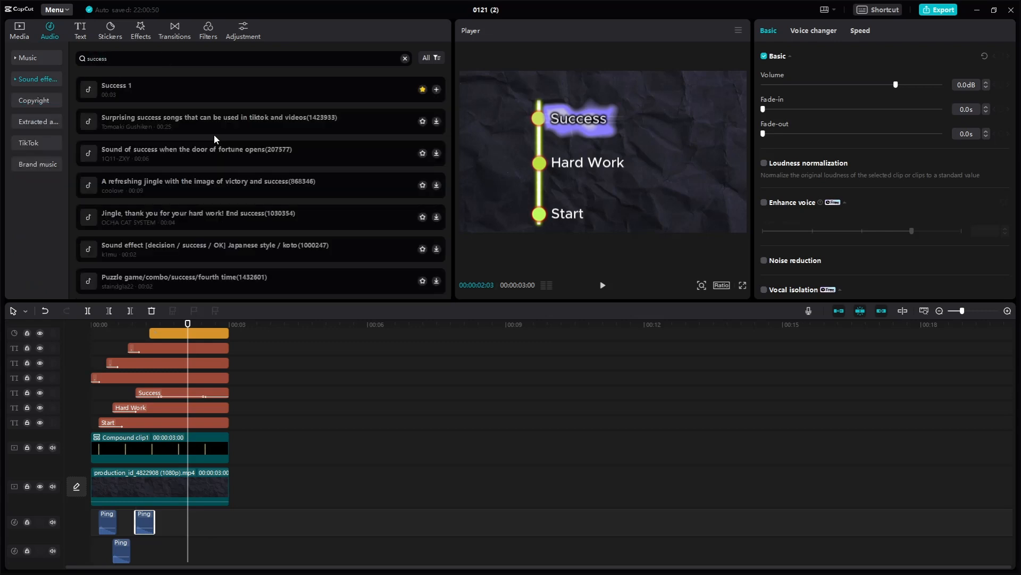
left_click(182, 91)
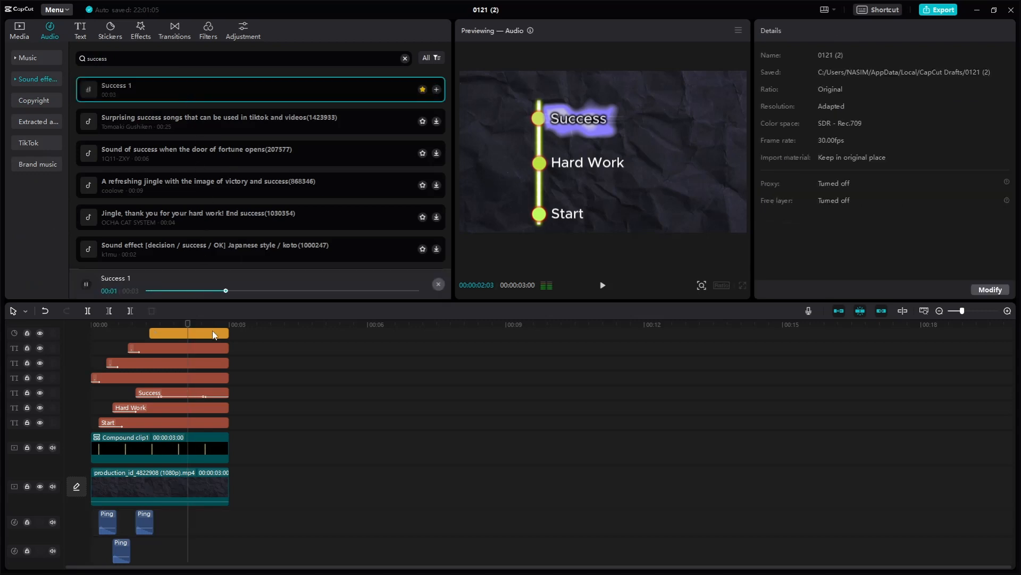
Step: Add Success 1 right after the last Ping clip, trim its end to 00:00:03:00 and play from the beginning
left_click(437, 90)
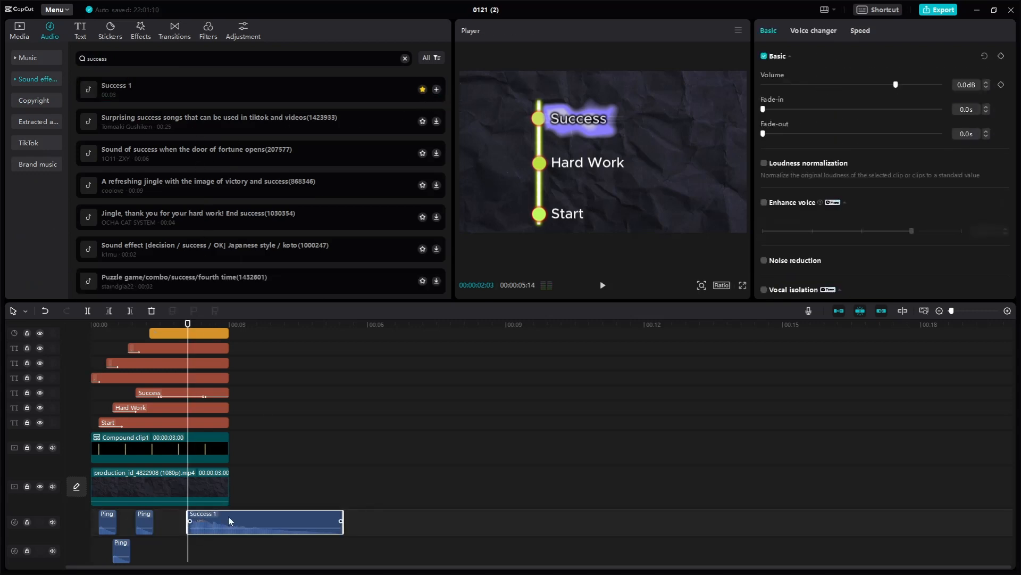
left_click_drag(228, 513, 200, 510)
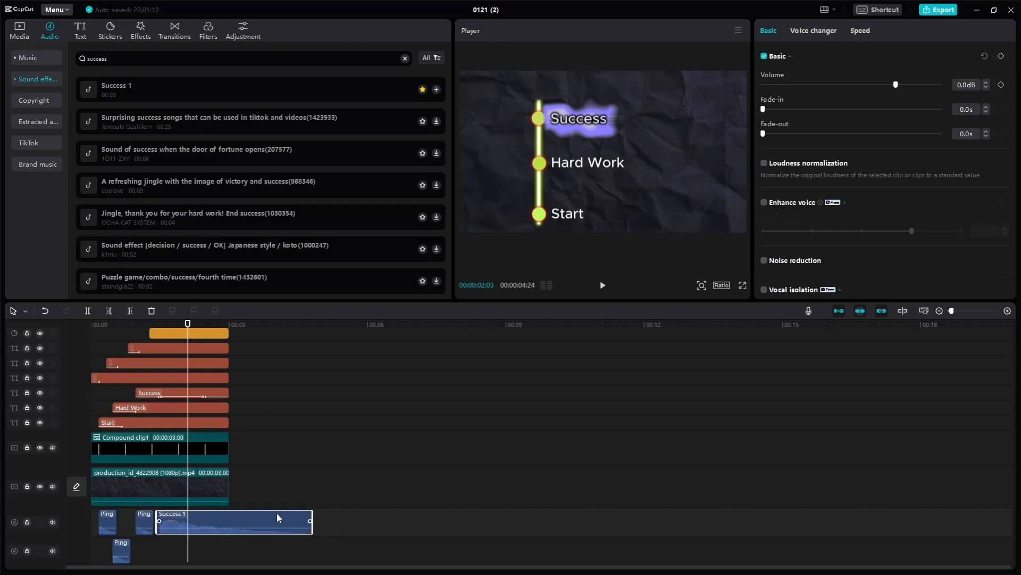
left_click_drag(305, 513, 230, 514)
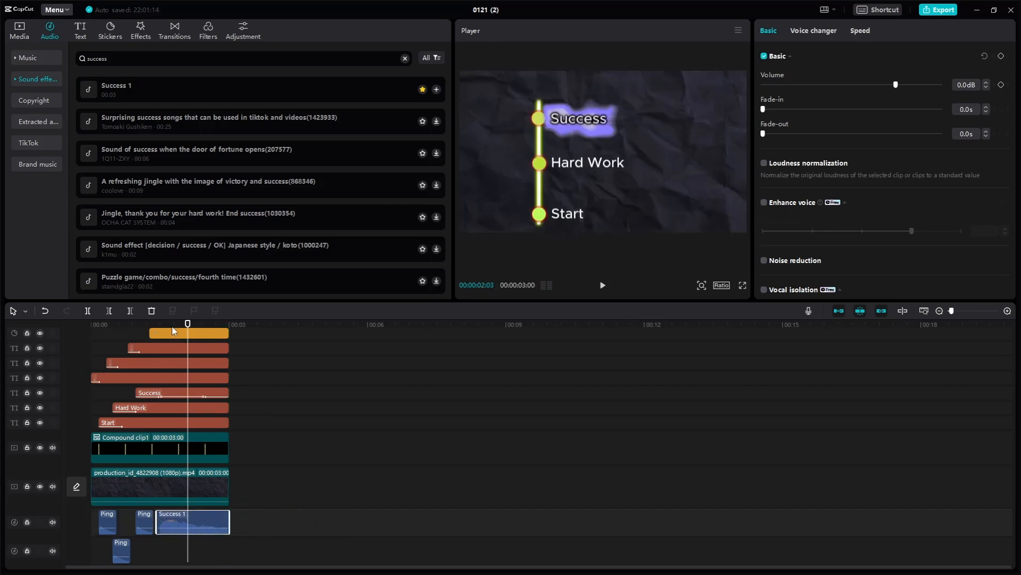
left_click_drag(187, 324, 2, 365)
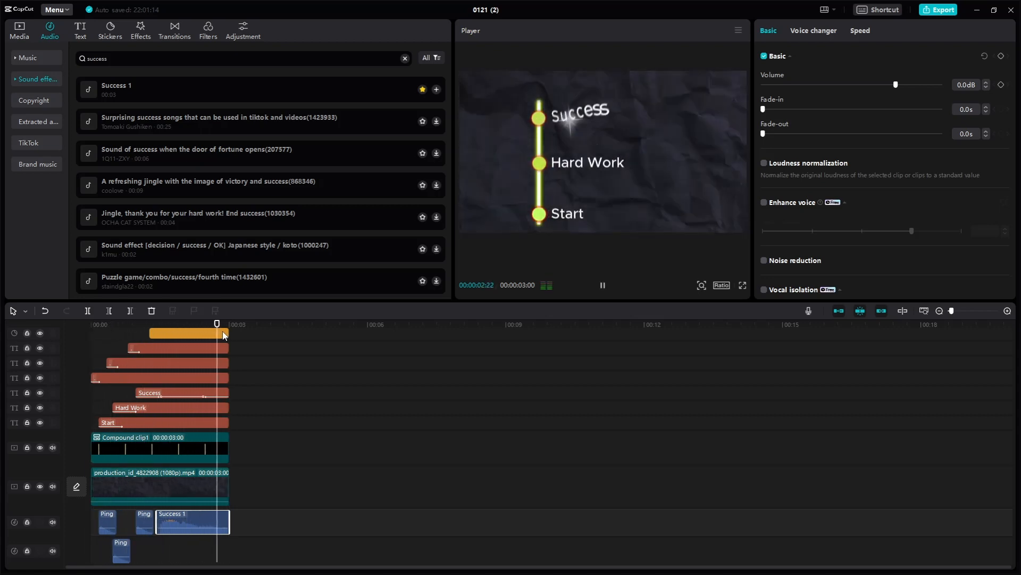
Step: Set the Success label's out animation to none and play the result
left_click(195, 397)
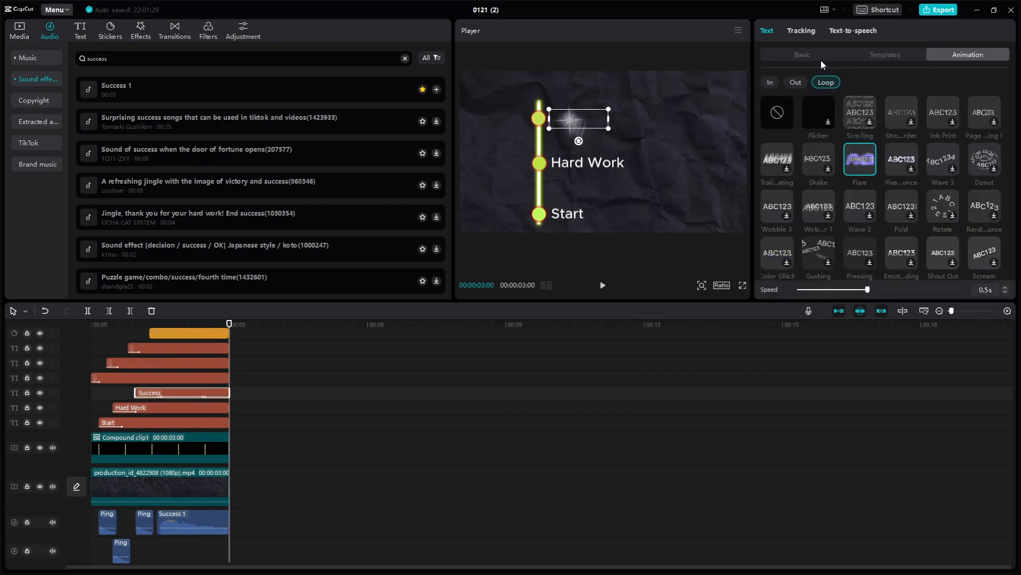
left_click(797, 81)
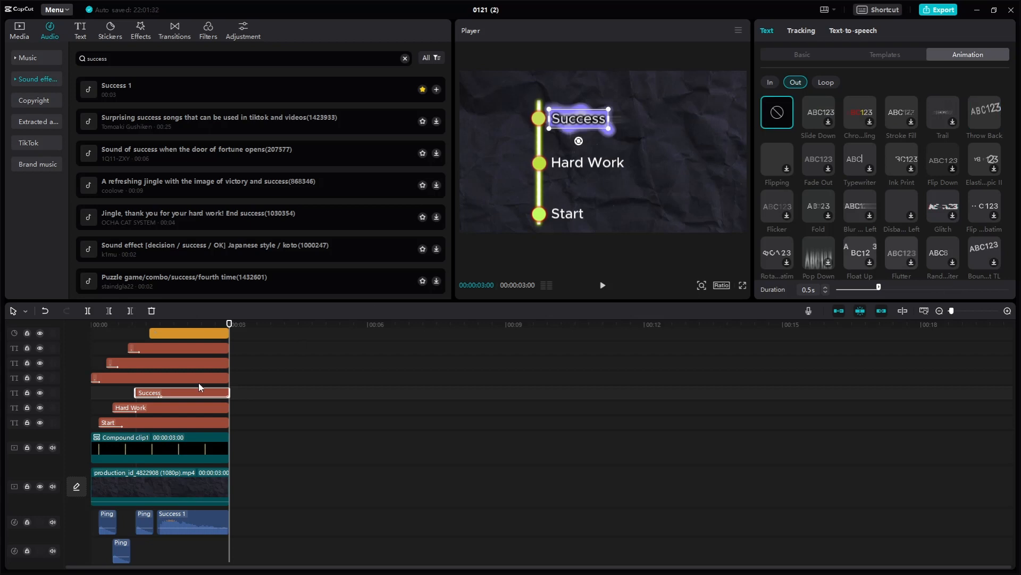
key("space")
Step: Export the video as 0121 (2) in 1080P, H.264, mp4 at 30fps, and dismiss the sharing options
left_click(939, 9)
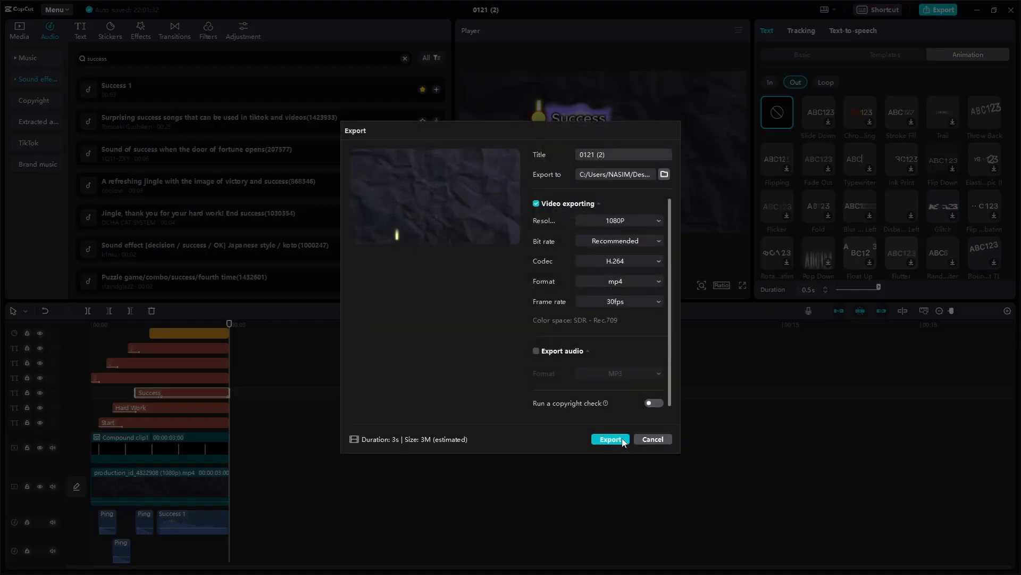
left_click(623, 439)
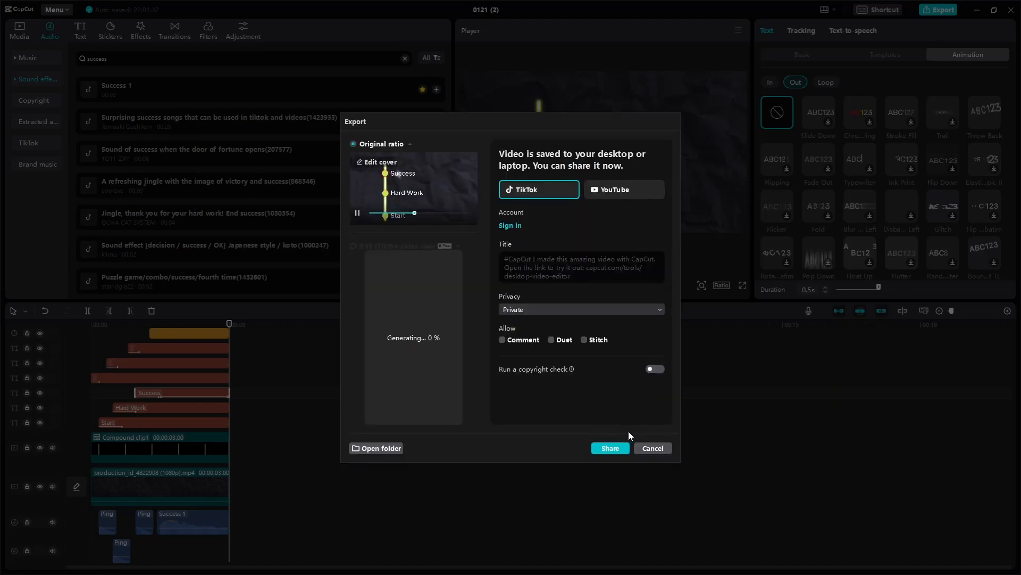
left_click(662, 448)
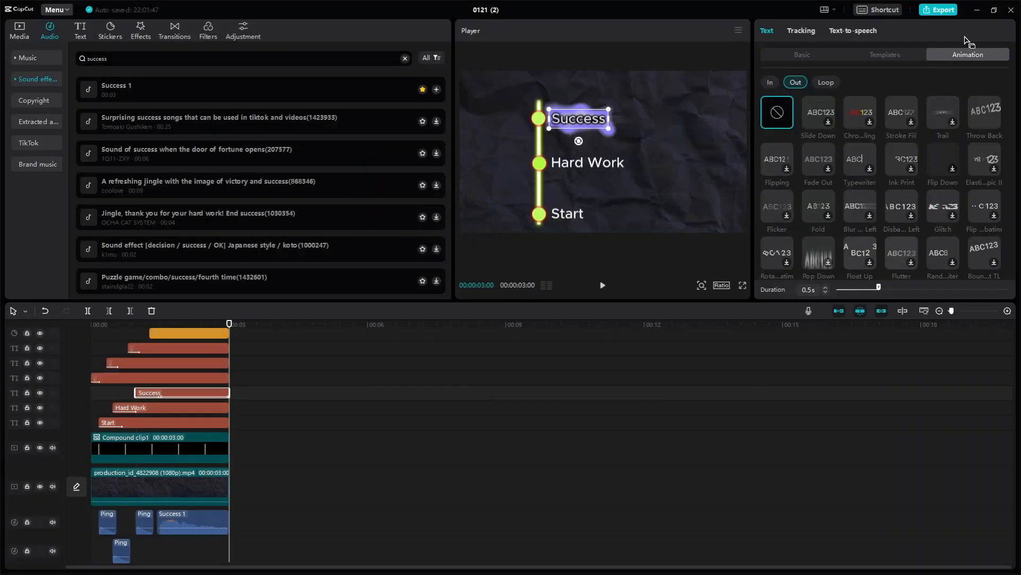